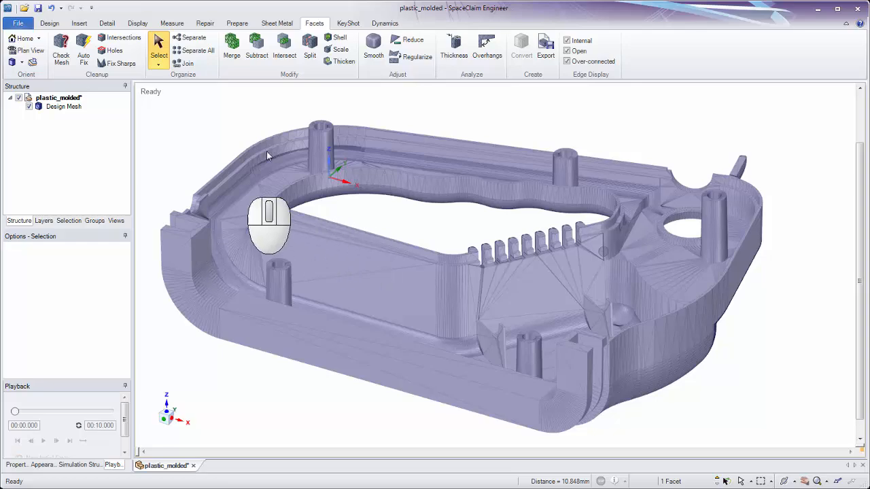
left_click(19, 24)
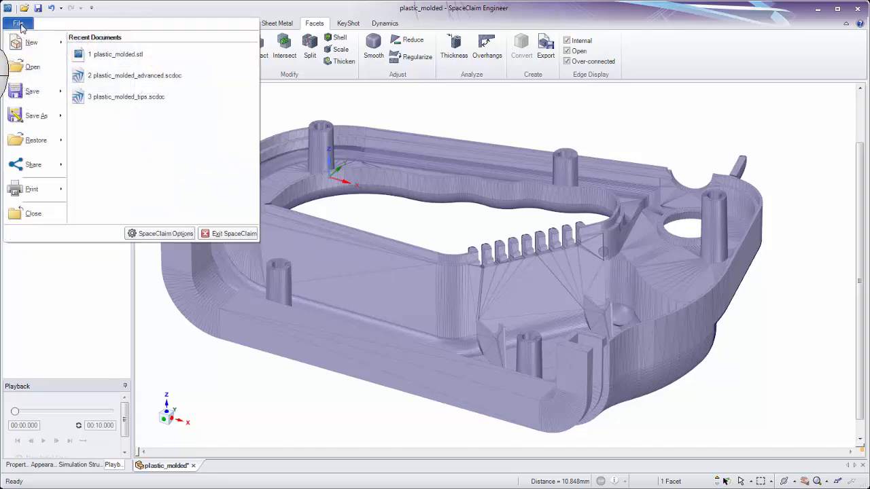
left_click(31, 68)
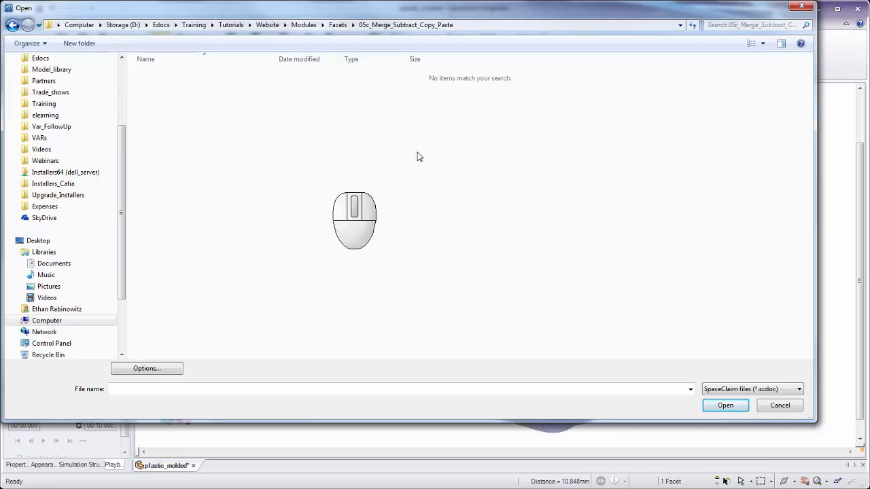
left_click(717, 390)
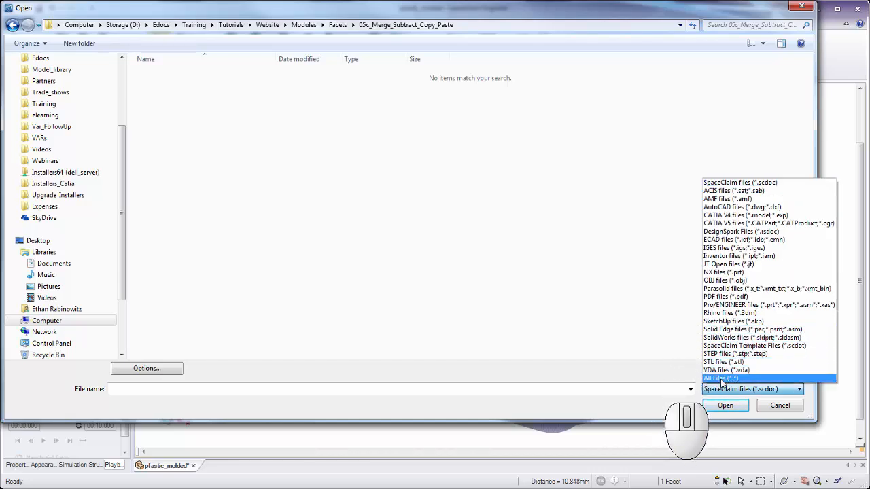
left_click(721, 378)
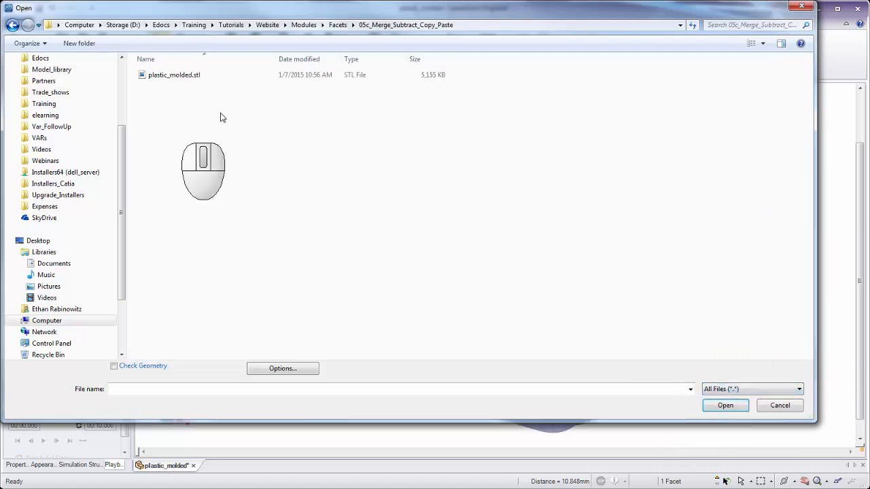
left_click(175, 75)
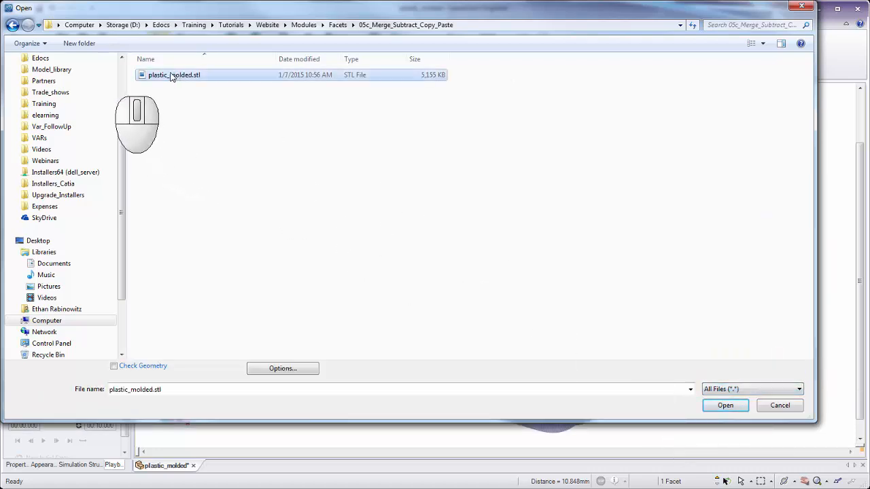
left_click(775, 406)
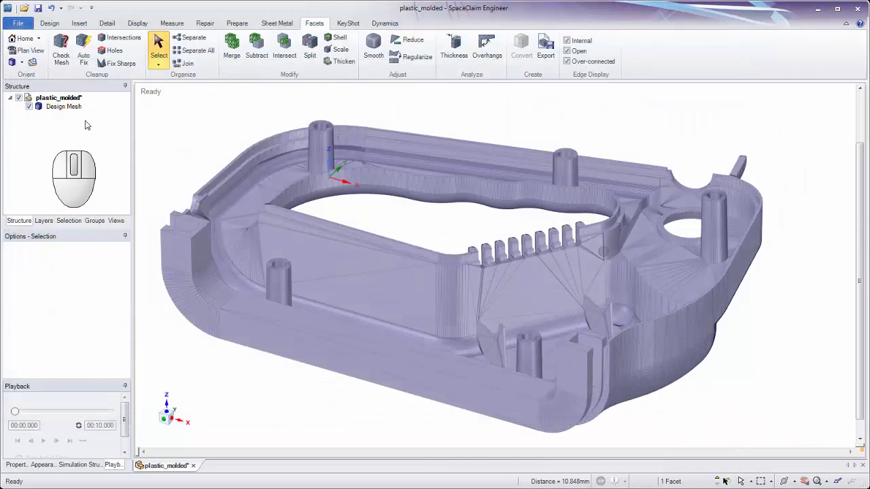
Step: Check the molded part's mesh body for geometry problems
left_click(71, 109)
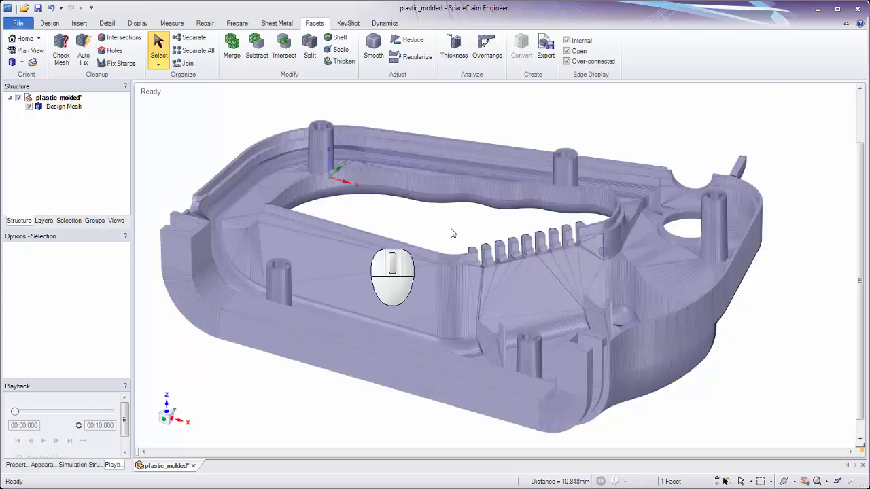
middle_click_drag(475, 232, 485, 281)
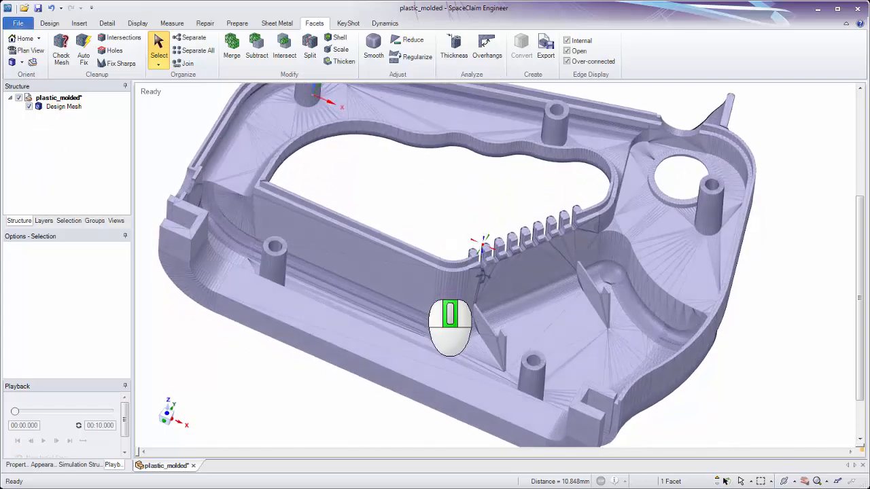
middle_click_drag(462, 222, 454, 200, "ctrl")
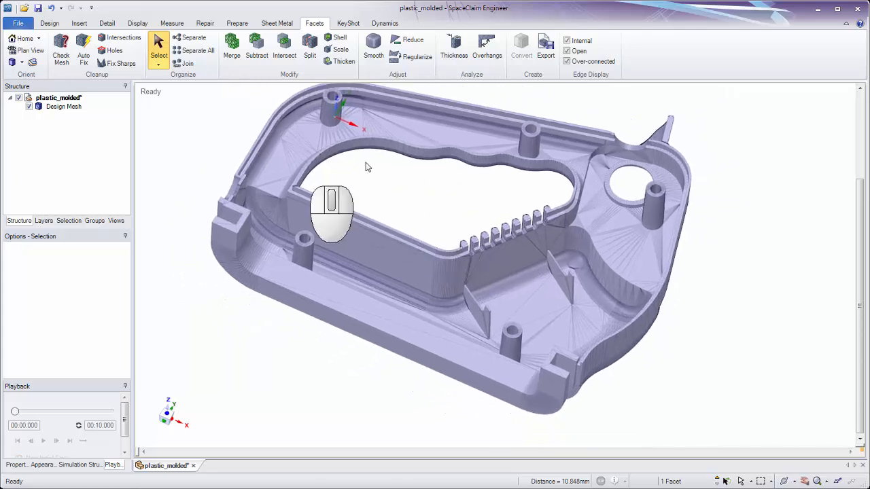
left_click(61, 58)
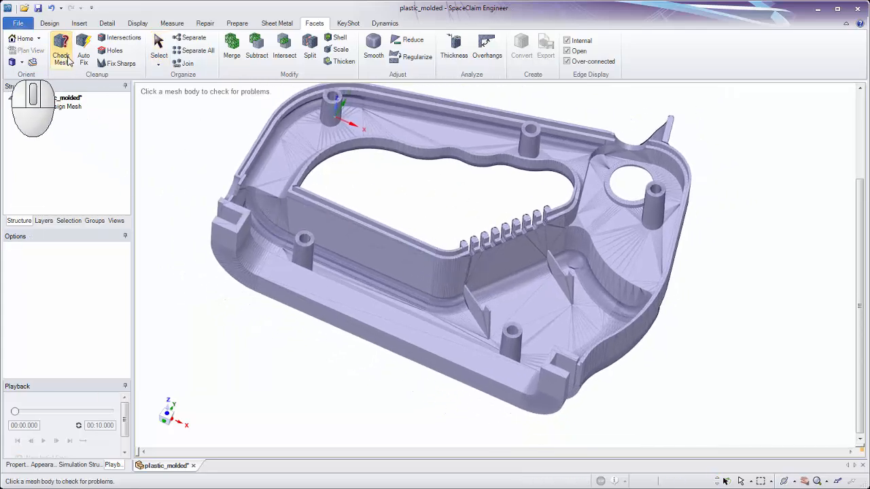
left_click(331, 145)
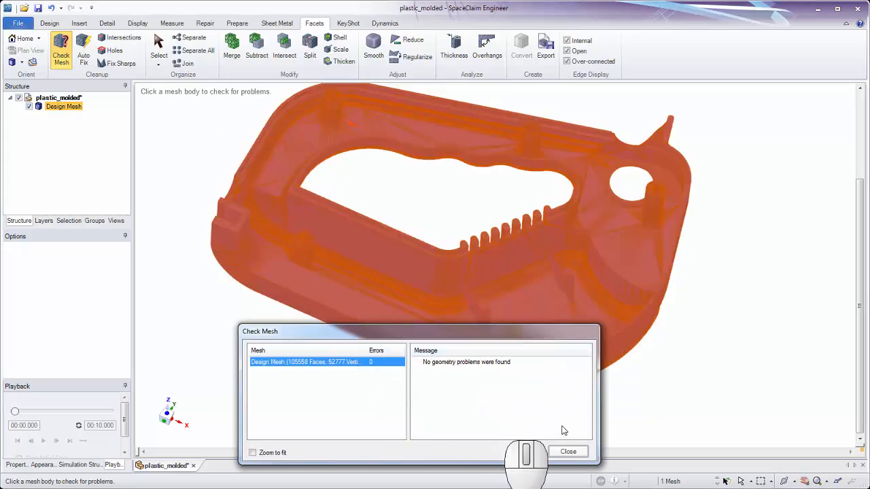
left_click(567, 452)
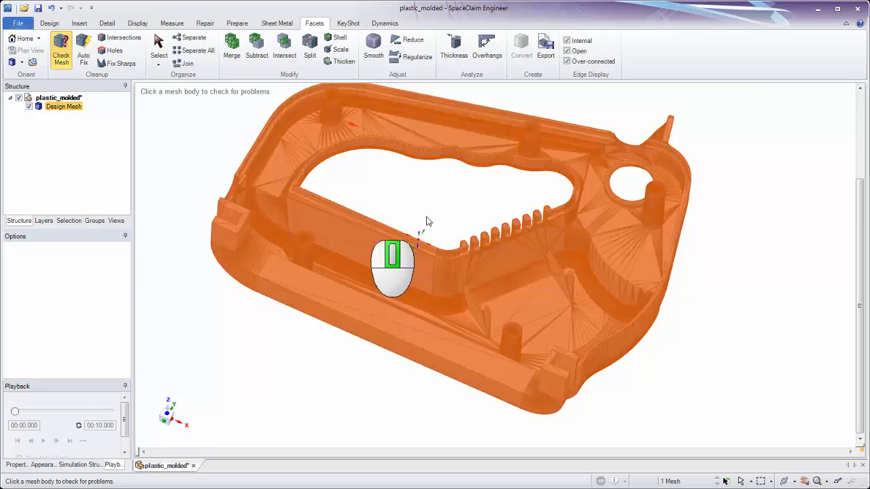
middle_click_drag(427, 220, 416, 195)
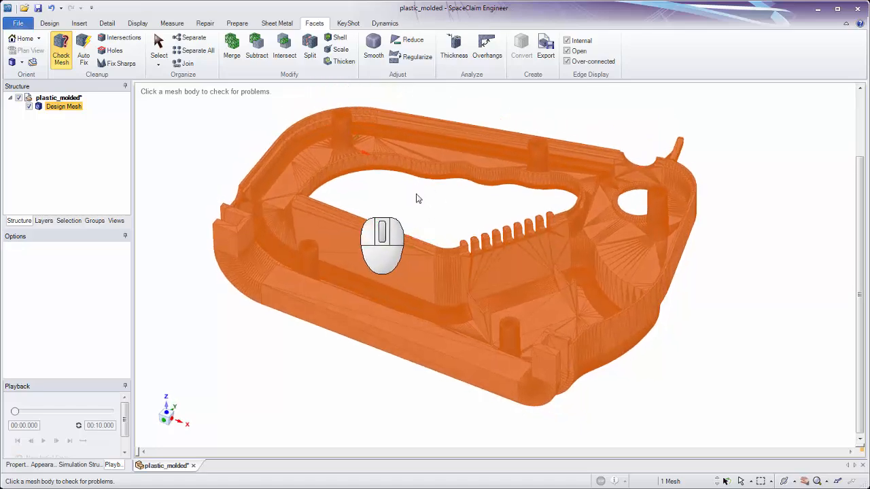
left_click(339, 165)
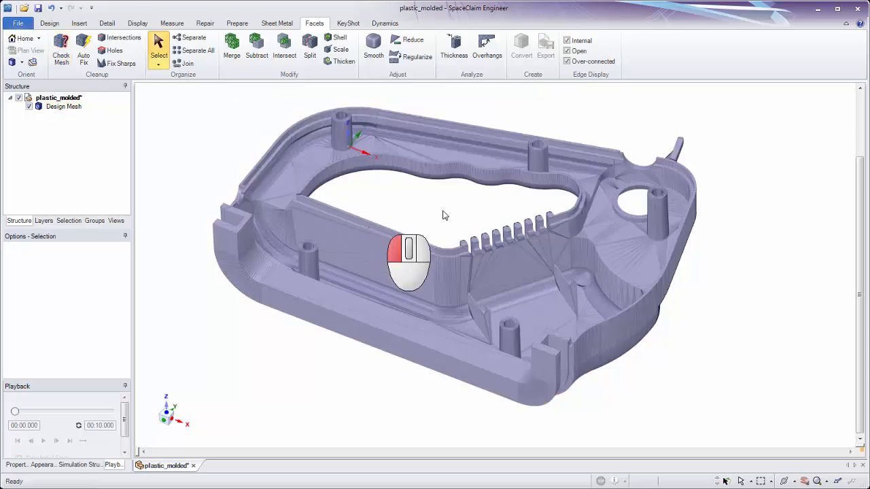
Step: Examine the molded part's internal ribs, bosses and outer rim, and the curved notch beside the round hole
middle_click_drag(443, 215, 454, 233)
mouse_move(523, 391)
middle_mouse_down("ctrl")
mouse_move(522, 369)
mouse_move(517, 411)
mouse_move(535, 397)
middle_mouse_up("ctrl")
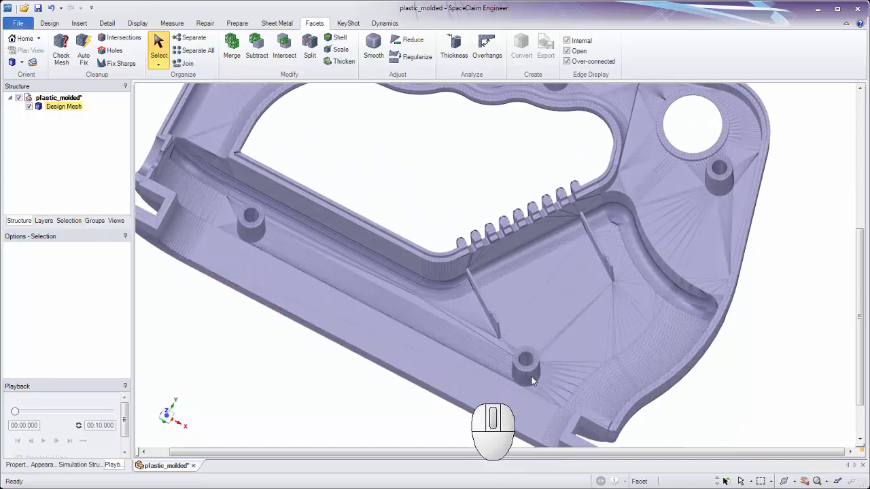
middle_click_drag(531, 381, 563, 285)
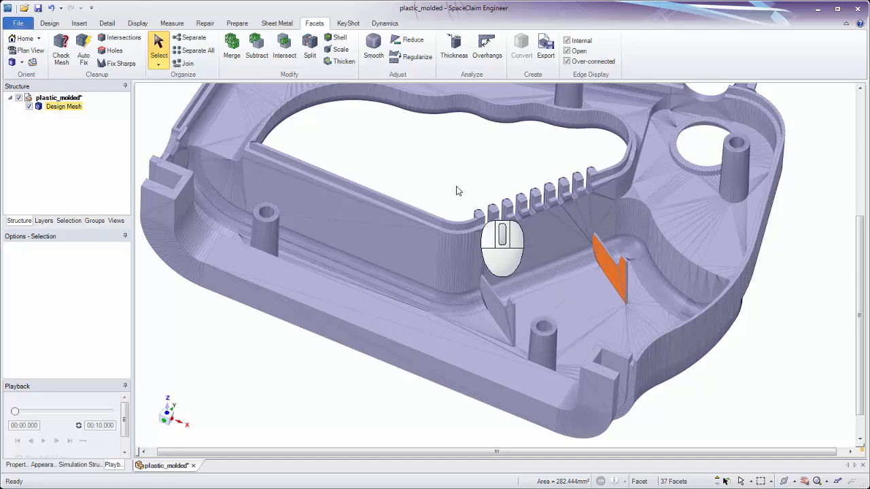
left_click(430, 179)
middle_click_drag(430, 180, 658, 255)
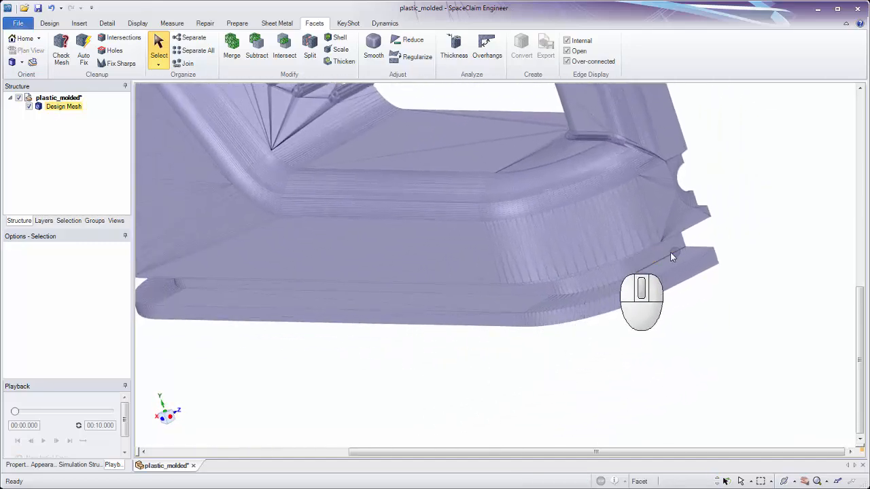
left_click(436, 303)
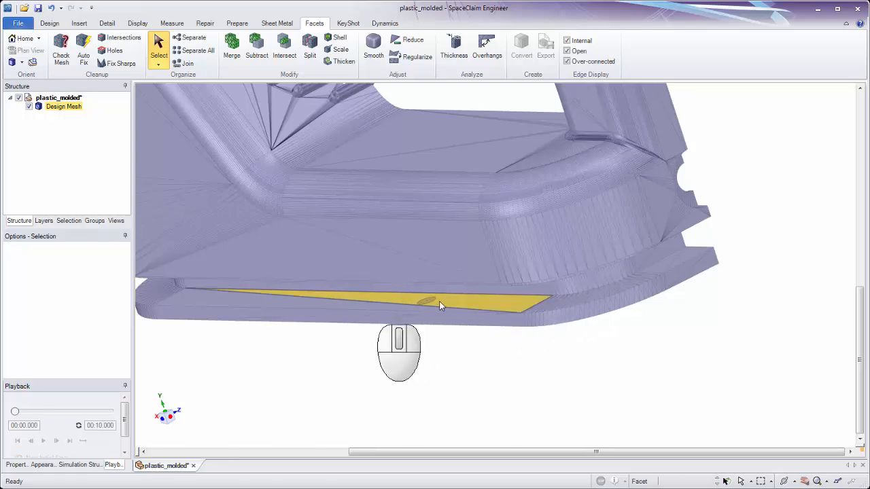
middle_click_drag(439, 305, 179, 279)
middle_click_drag(348, 260, 350, 292, "ctrl")
left_click(445, 171)
middle_click_drag(443, 169, 377, 238, "shift")
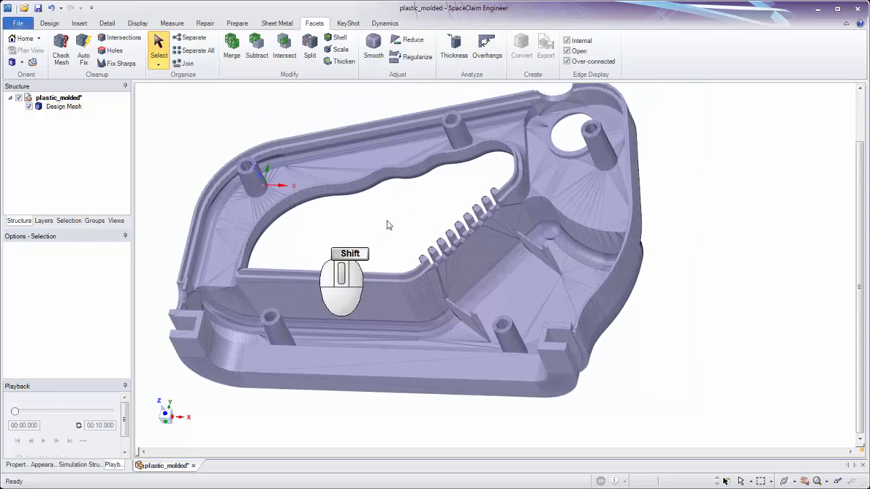
middle_click_drag(470, 198, 481, 185, "ctrl")
middle_click_drag(570, 92, 508, 165, "shift")
mouse_move(514, 238)
middle_mouse_down("ctrl")
mouse_move(530, 197)
mouse_move(552, 235)
middle_mouse_up("ctrl")
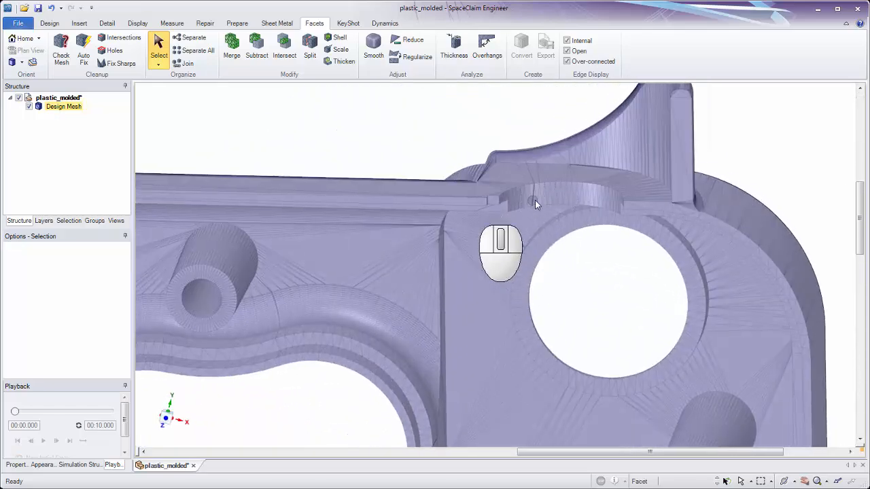
middle_click_drag(535, 200, 417, 92)
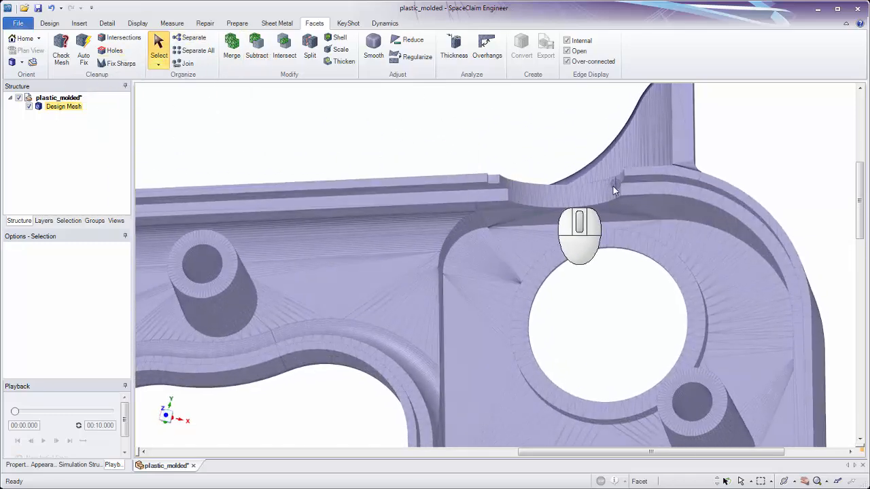
middle_click_drag(541, 178, 578, 102)
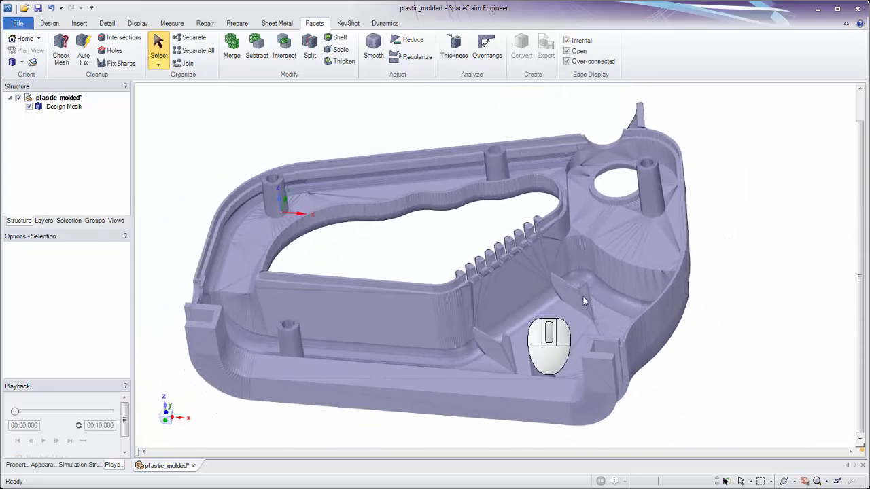
Step: Try to box-select the facets of the screw boss near the U-shaped corner bracket and the angled rib
mouse_move(569, 319)
middle_mouse_down()
mouse_move(571, 381)
mouse_move(587, 297)
mouse_move(575, 345)
mouse_move(573, 305)
mouse_move(562, 333)
middle_mouse_up()
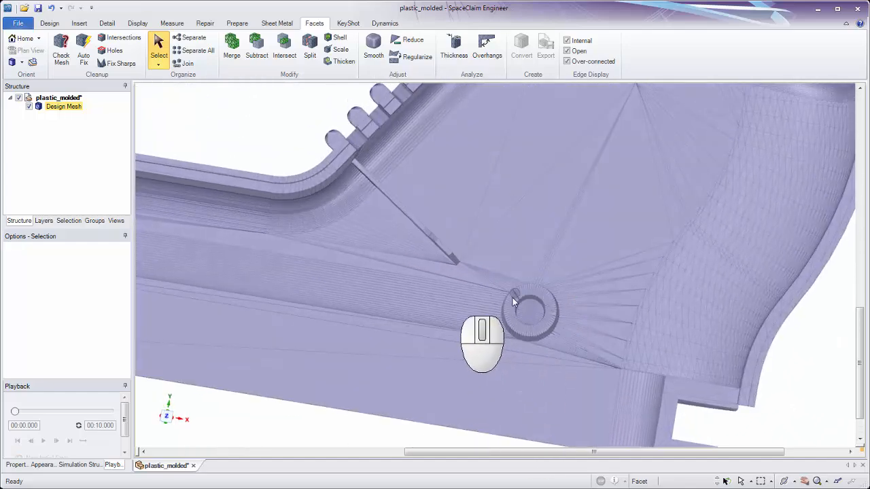
middle_click_drag(586, 277, 571, 233, "shift")
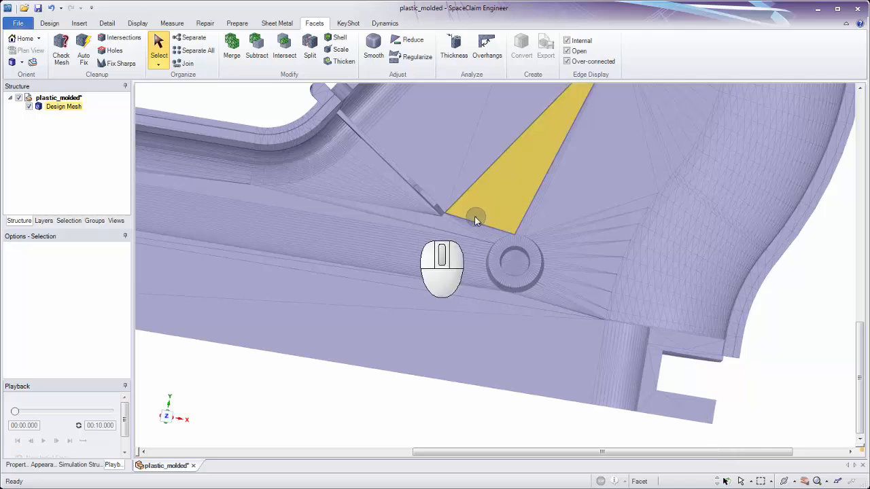
left_click(469, 218)
mouse_move(470, 218)
left_mouse_down()
mouse_move(565, 320)
mouse_move(561, 306)
mouse_move(515, 279)
mouse_move(466, 226)
left_mouse_up()
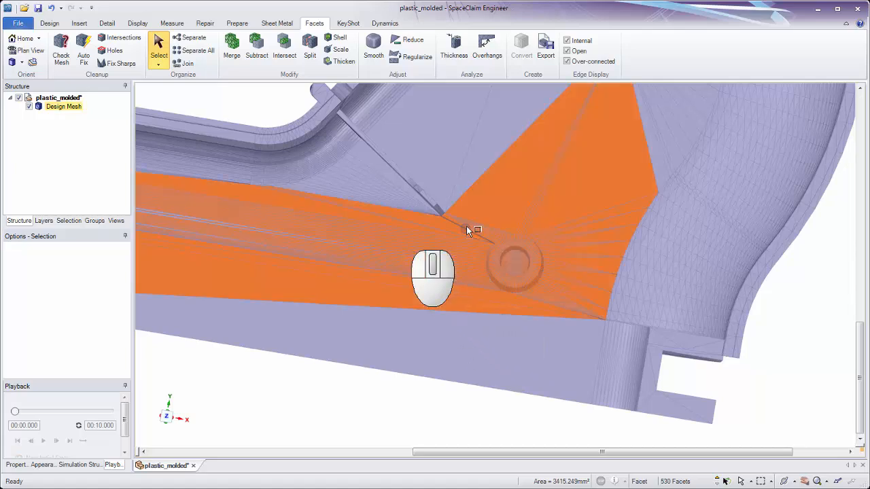
left_click(455, 401)
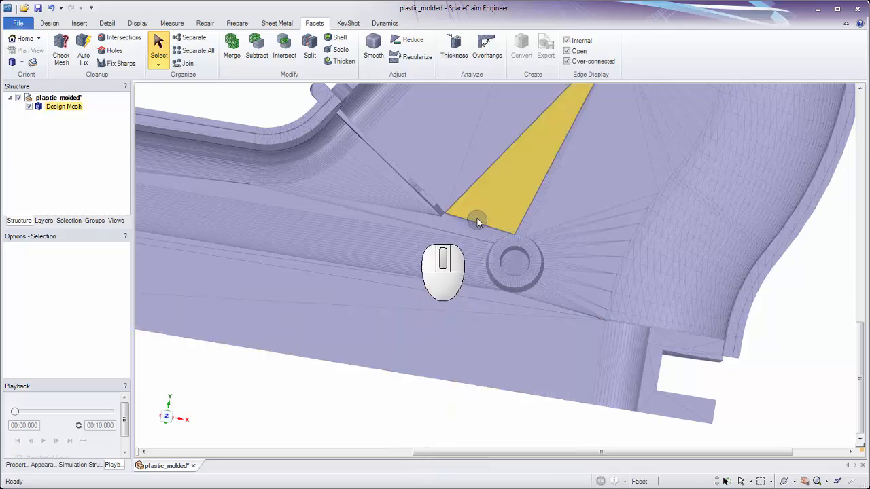
left_click_drag(477, 218, 554, 318)
middle_click_drag(570, 269, 590, 257)
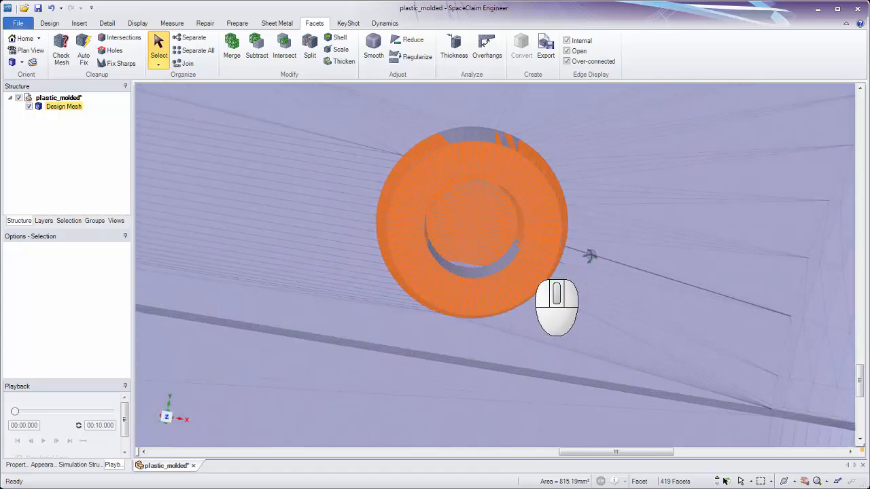
Step: Set face selection to Through and box-select all facets of the screw boss, including the hidden ones
left_click(760, 481)
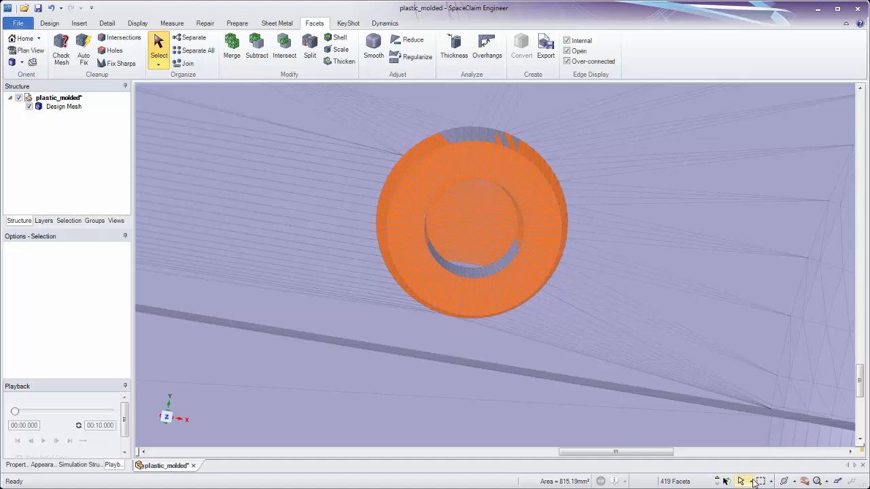
left_click(751, 481)
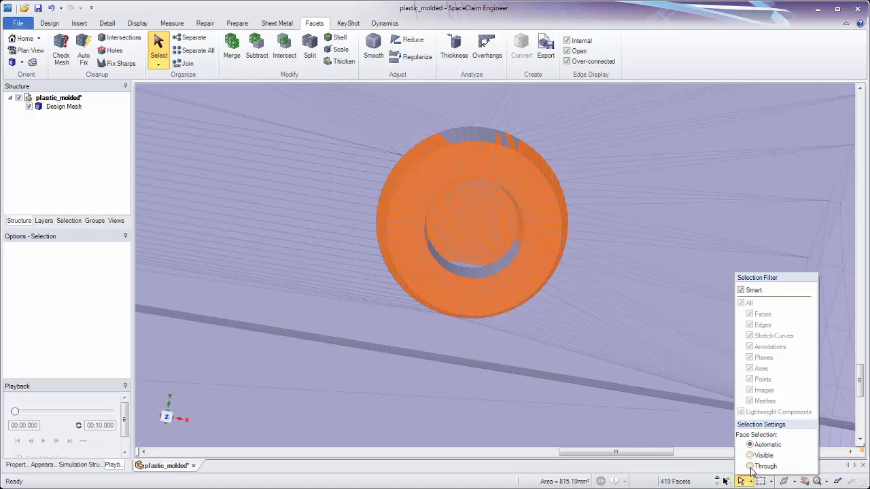
left_click(353, 108)
left_click_drag(352, 106, 590, 367)
middle_click_drag(618, 298, 558, 183)
left_click(619, 286, "ctrl")
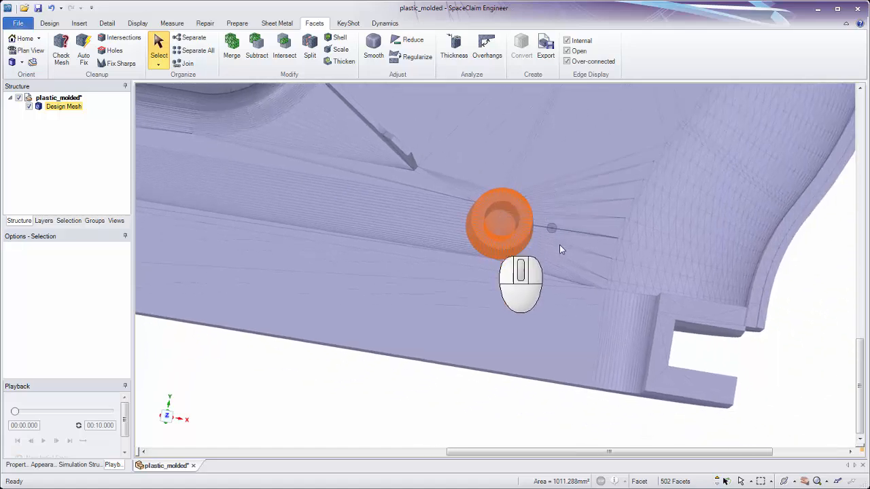
Step: Copy the selected screw boss facets and paste them in place as a separate mesh body
right_click(797, 276)
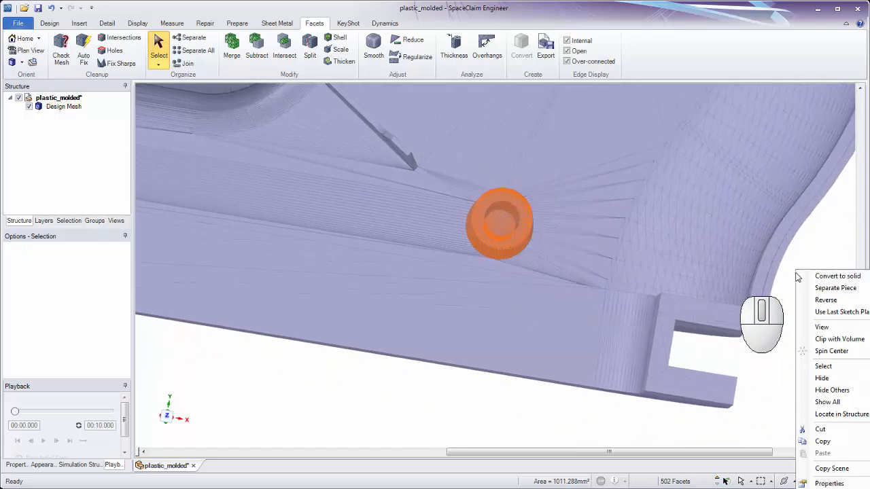
left_click(820, 442)
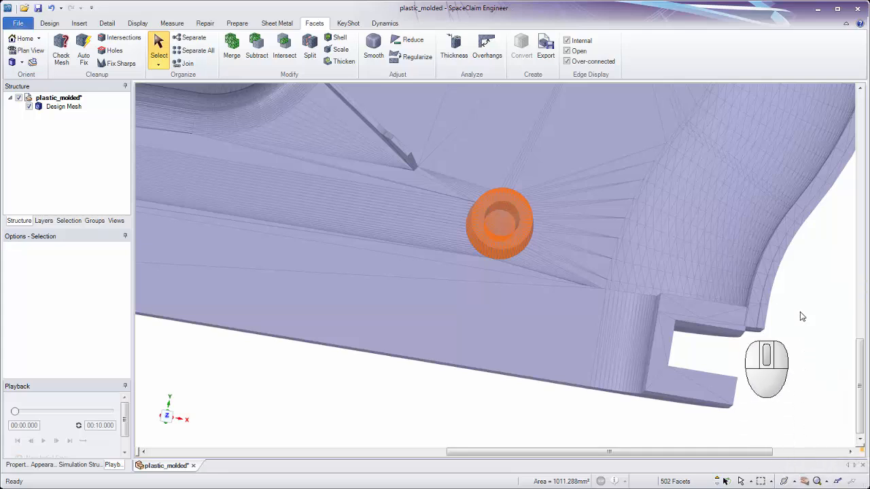
middle_click_drag(808, 311, 778, 304, "shift")
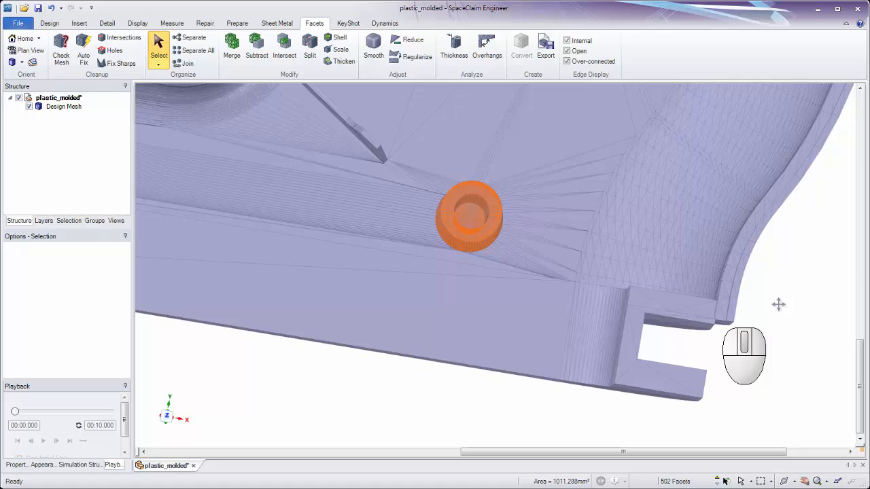
right_click(781, 309)
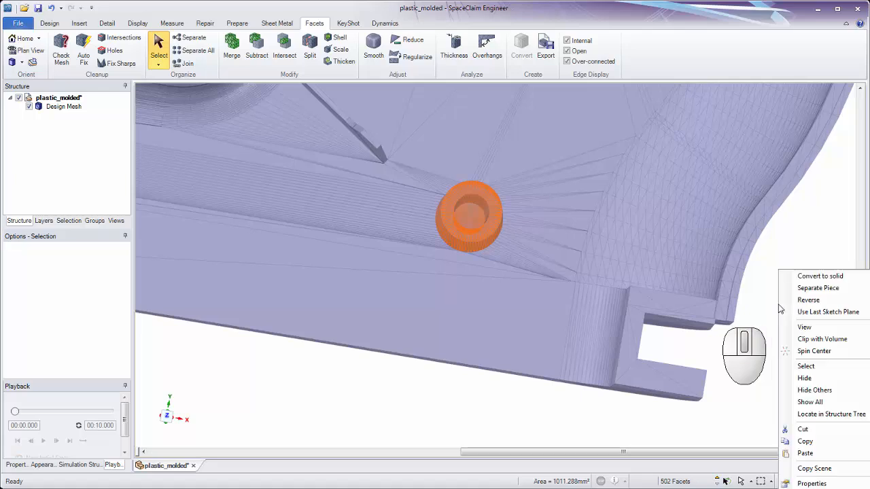
left_click(803, 453)
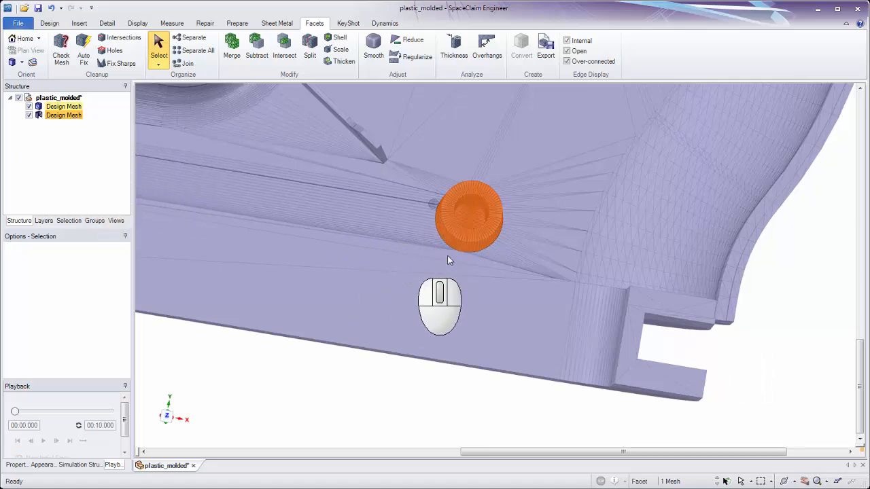
Step: Hide the original molded part mesh and turn the copied boss to its open base end
left_click(463, 229)
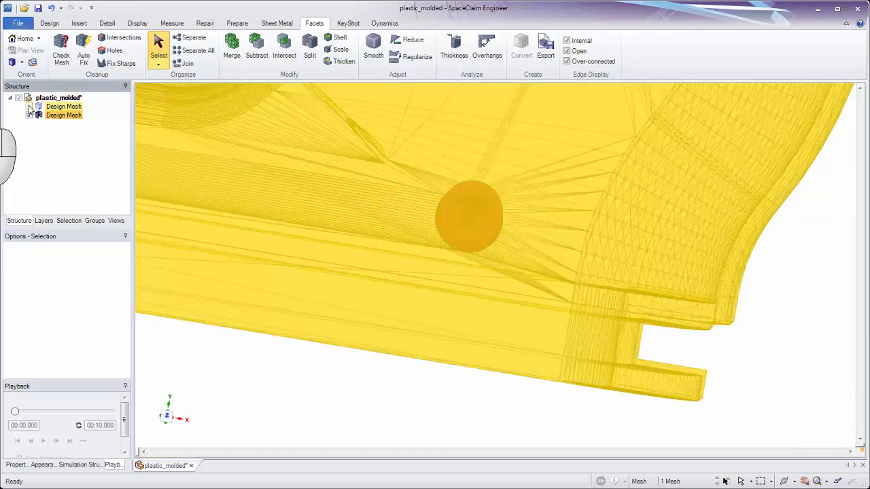
left_click(29, 107)
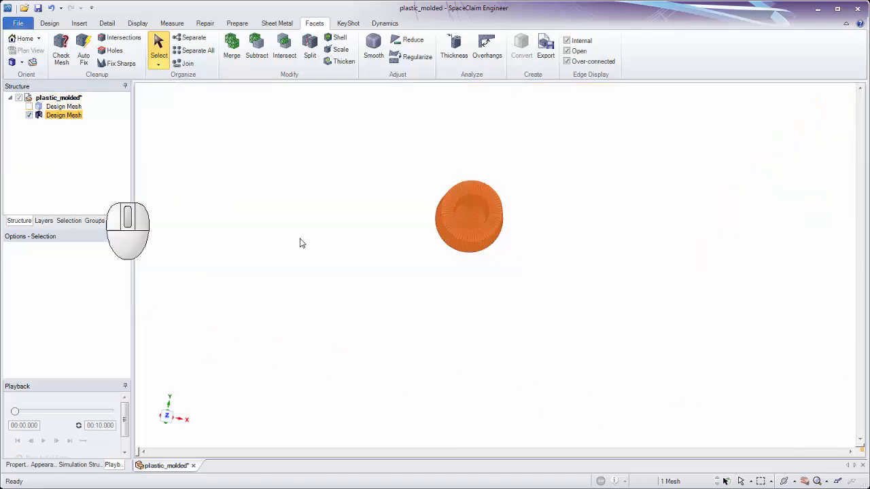
left_click(533, 238)
middle_click_drag(532, 237, 651, 252, "ctrl")
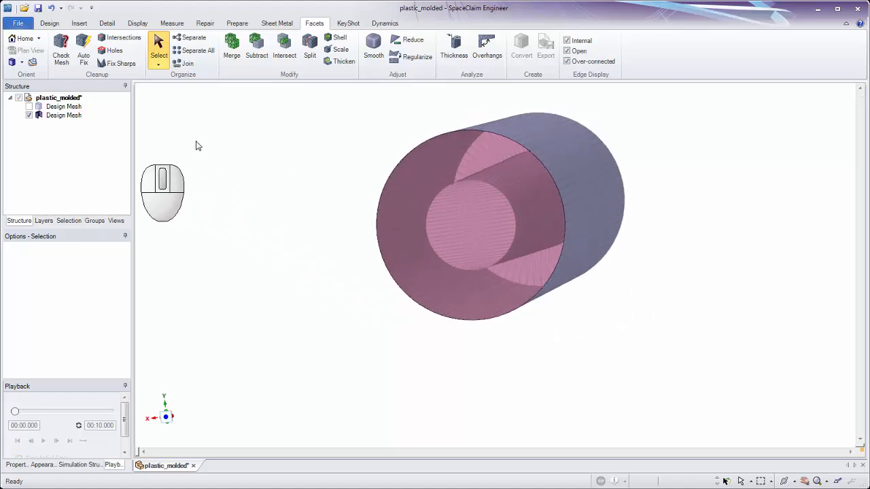
Step: Run Auto Fix on the copied boss mesh to close its open base, and check the repaired end
left_click(82, 60)
left_click(506, 237)
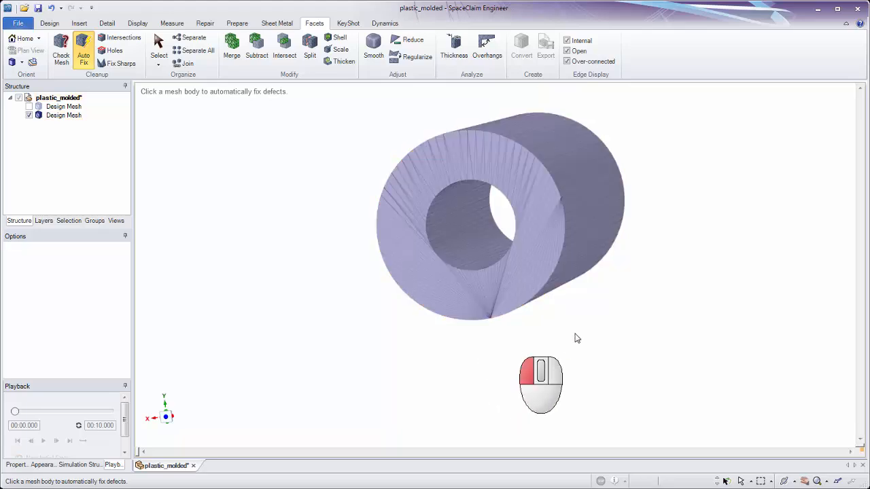
middle_click_drag(575, 338, 594, 329)
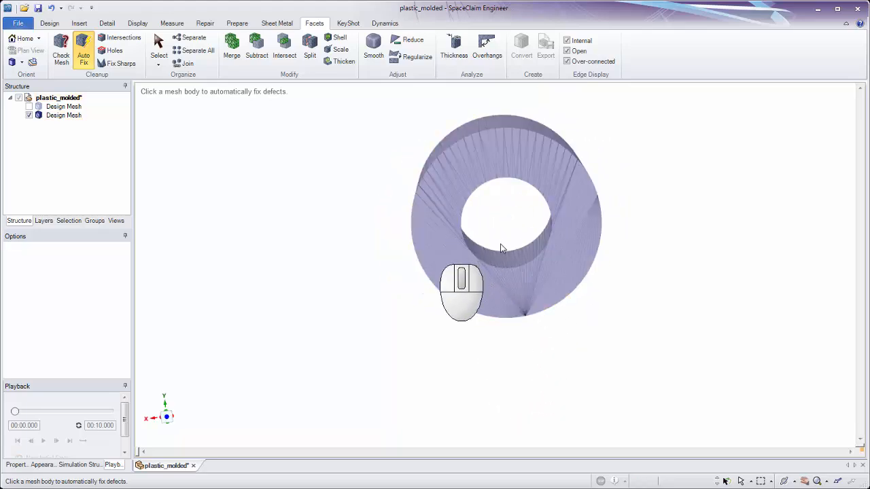
middle_click_drag(719, 221, 719, 221)
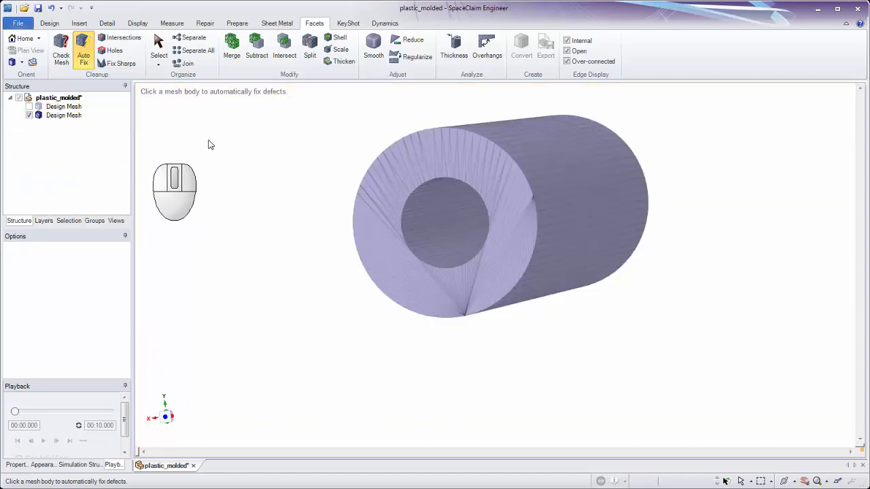
Step: Color the copied boss mesh red
left_click(63, 117)
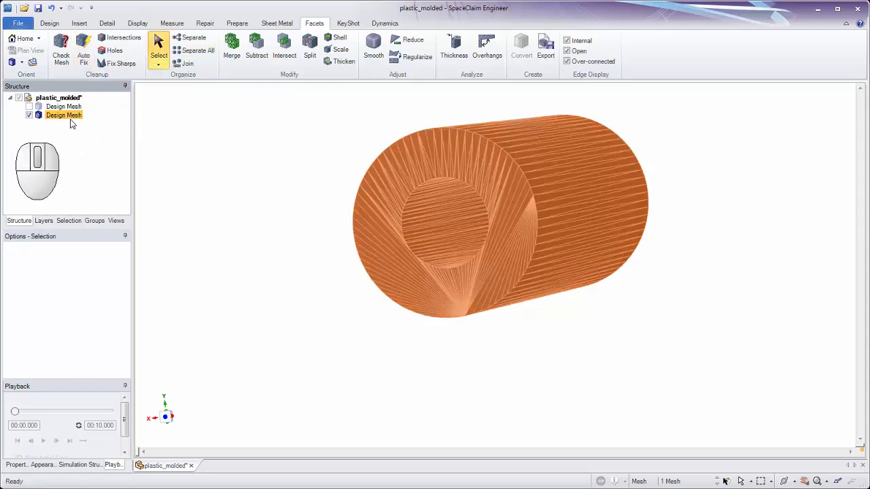
left_click(132, 23)
left_click(102, 64)
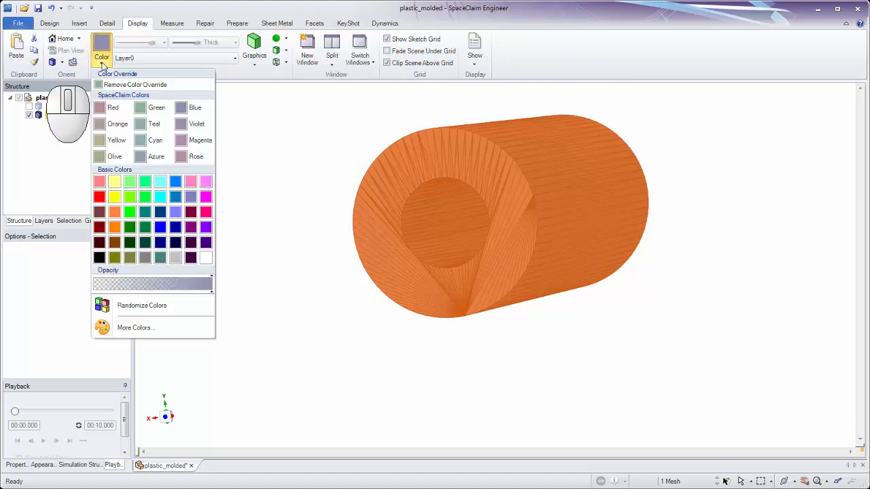
left_click(105, 108)
left_click(288, 185)
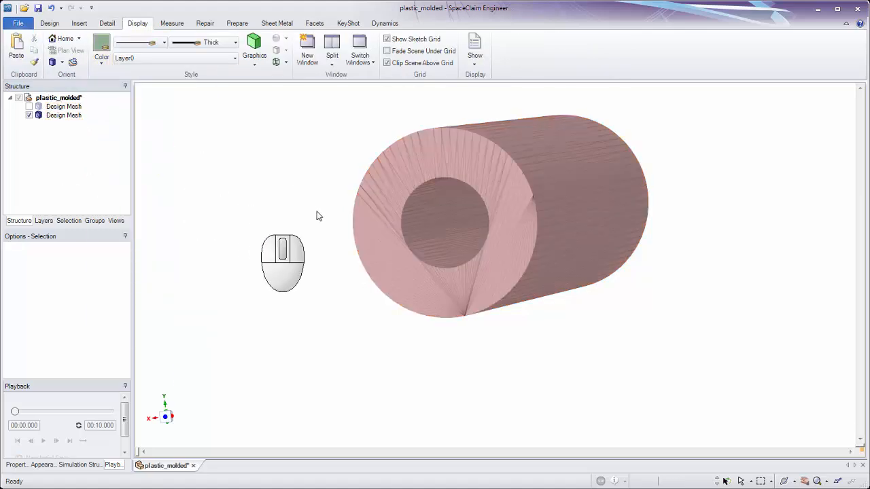
Step: Show the molded part mesh again and bring the red boss copy inside it into view
middle_click_drag(314, 253, 275, 179, "ctrl")
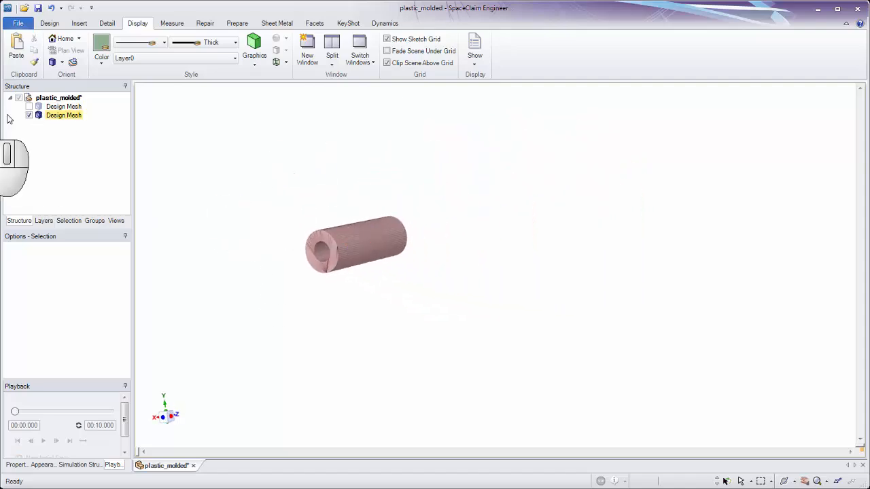
left_click(29, 107)
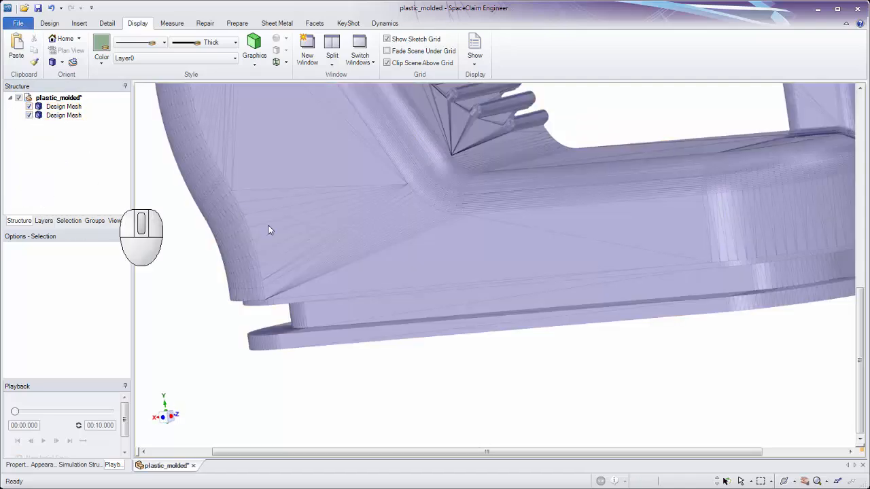
middle_click_drag(268, 229, 288, 161)
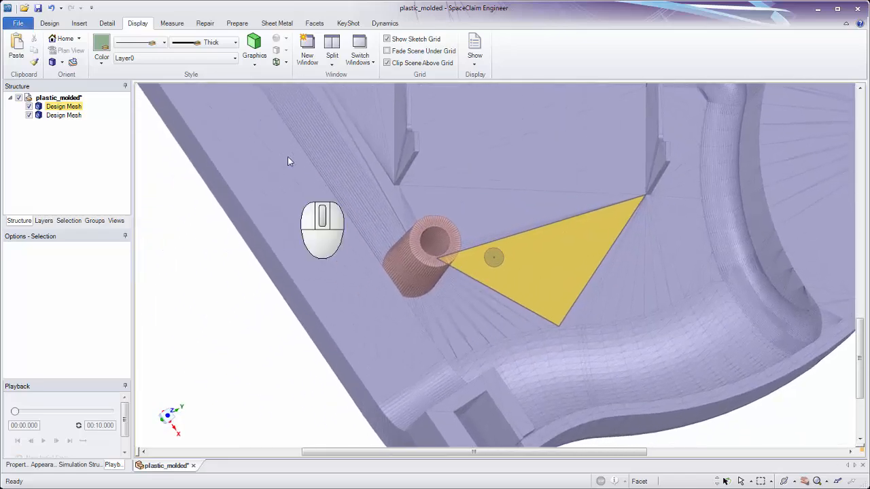
Step: Move the red boss copy about 20.6 mm away from the original boss, along the handle's green axis
left_click(50, 24)
left_click(317, 51)
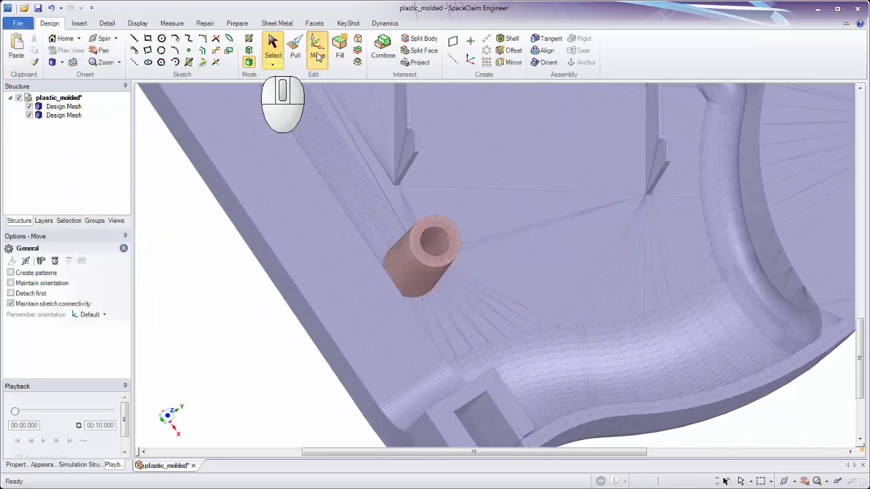
left_click(63, 116)
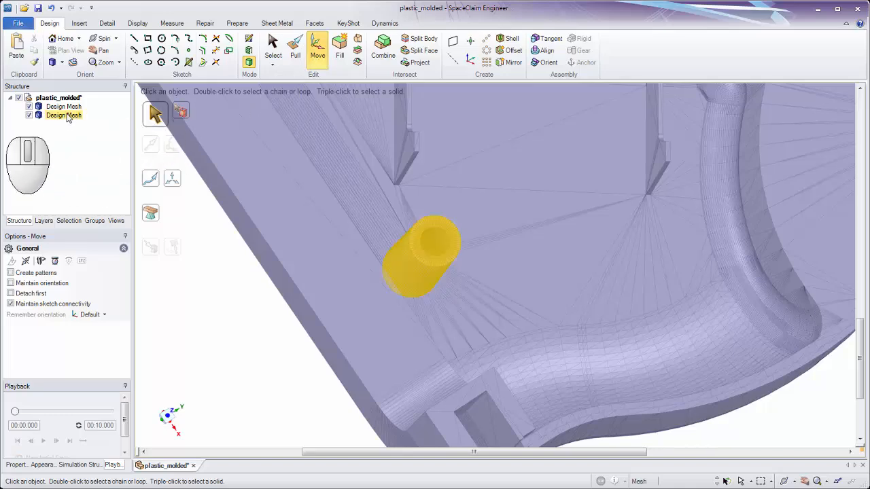
left_click(64, 120)
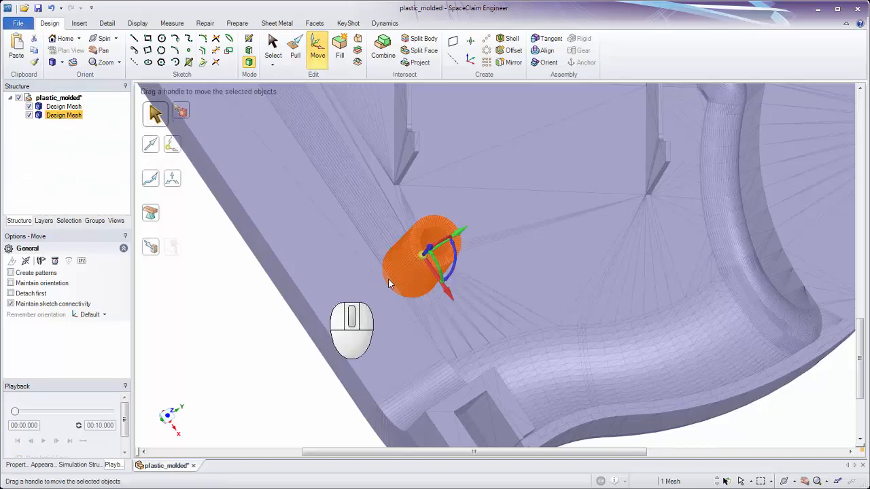
middle_click_drag(389, 284, 363, 299)
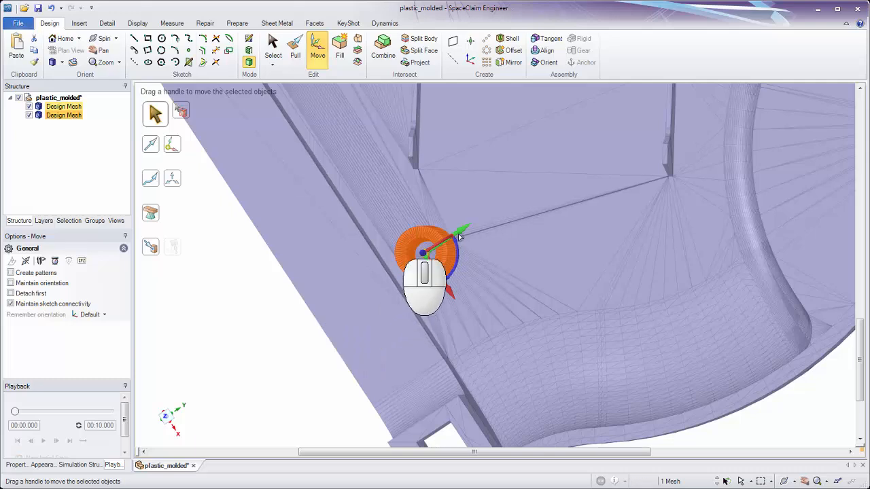
left_click_drag(458, 234, 596, 187)
left_click(561, 166)
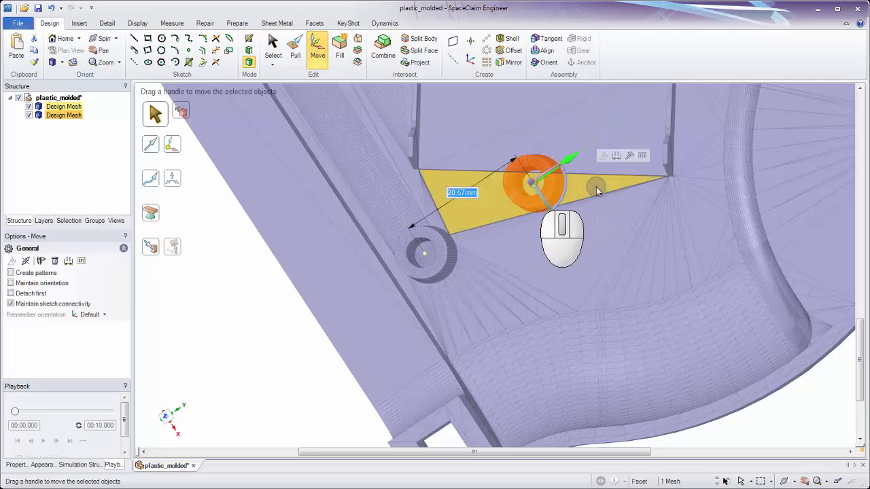
Step: Move the red boss copy onto the curved surface near the U-shaped corner bracket, and check its base against the part
key("alt")
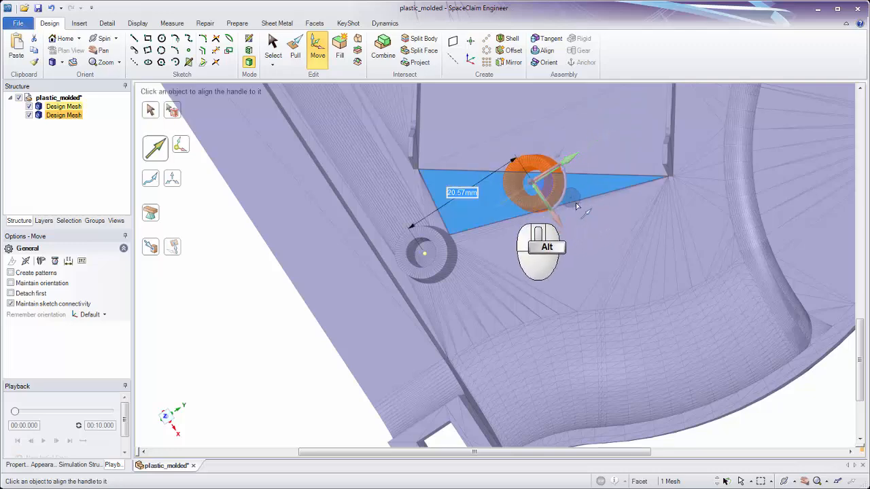
mouse_move(576, 205)
middle_mouse_down()
mouse_move(581, 199)
mouse_move(568, 210)
middle_mouse_up()
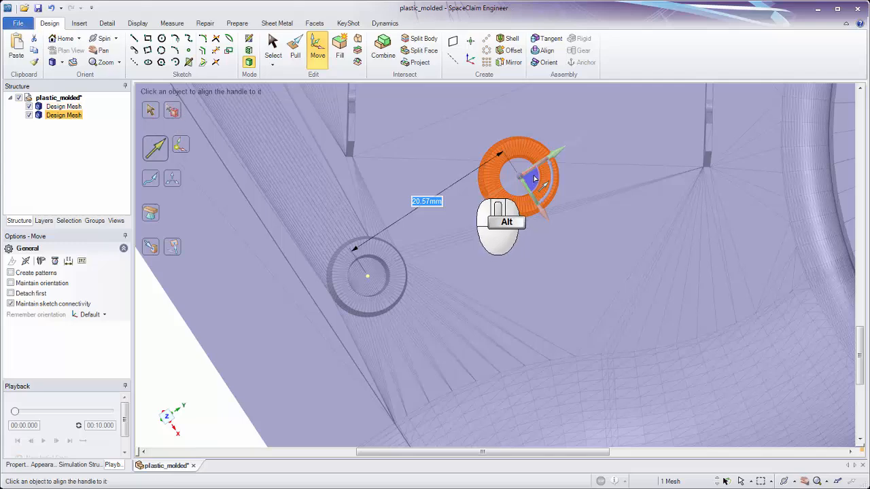
left_click_drag(535, 179, 717, 343)
middle_click_drag(634, 331, 523, 242)
middle_click_drag(523, 242, 456, 291, "ctrl")
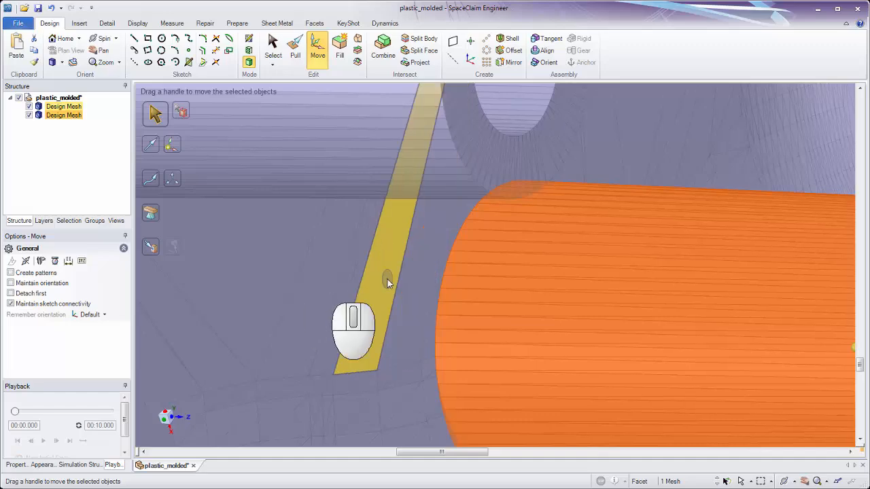
middle_click_drag(387, 278, 315, 202, "ctrl")
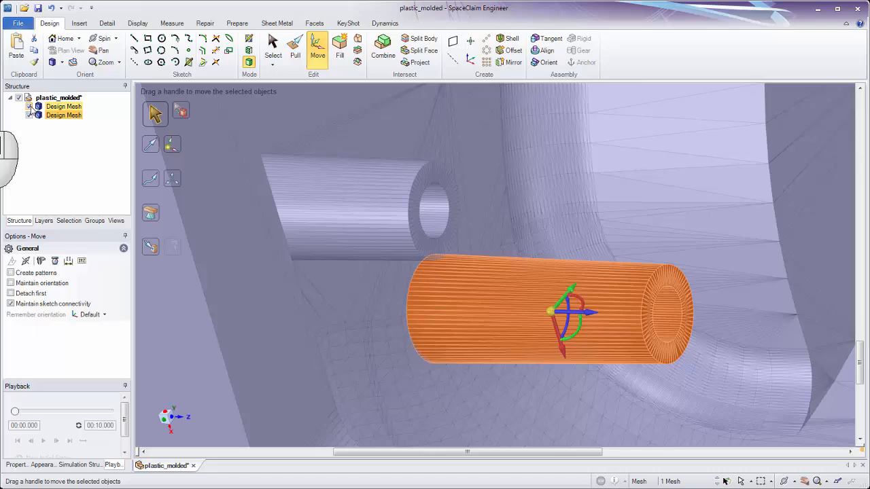
Step: Hide the part mesh, select all facets of the boss's base ring and move them outward to lengthen the boss
left_click(28, 107)
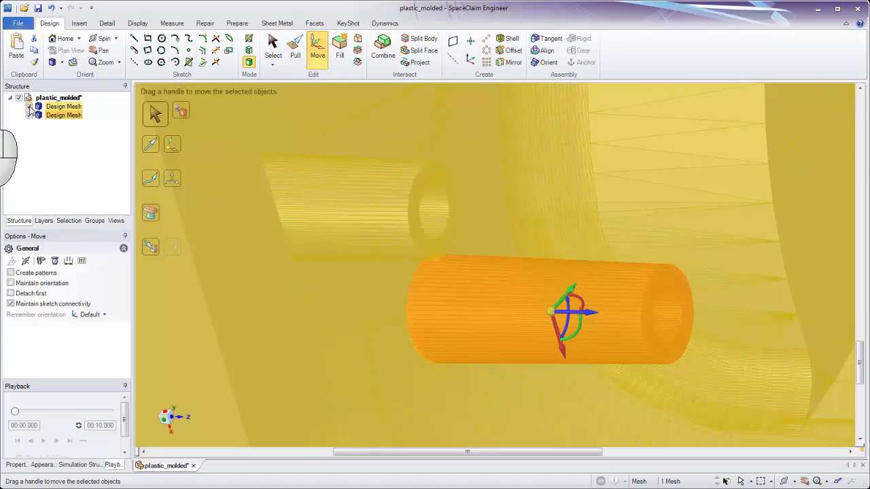
middle_click_drag(339, 270, 401, 293)
left_click(421, 247)
middle_click_drag(401, 293, 432, 213, "shift")
left_click(471, 193)
double_click(470, 193)
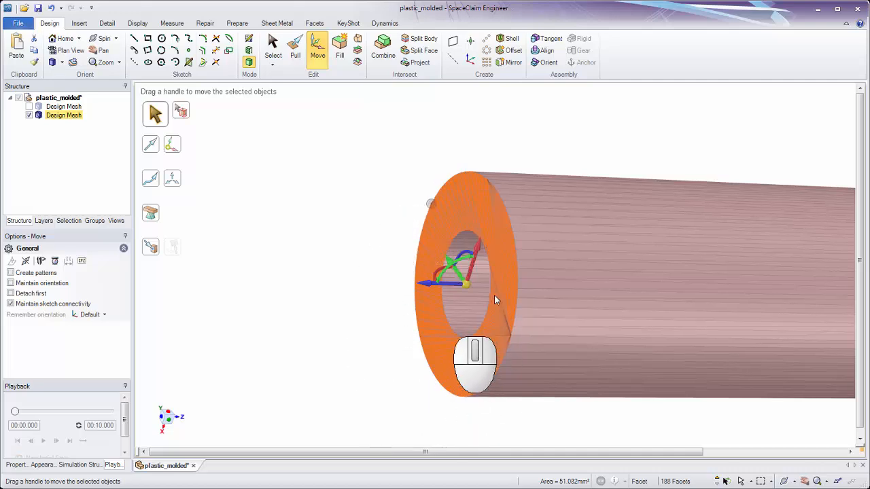
left_click_drag(428, 286, 348, 278)
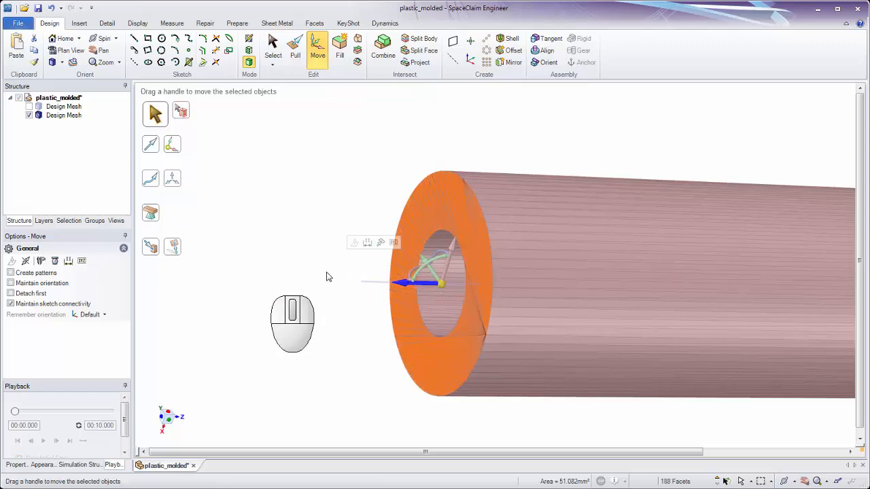
Step: Show the part mesh again and check how the lengthened boss's base meets the curved surface, including one side facet
left_click(29, 106)
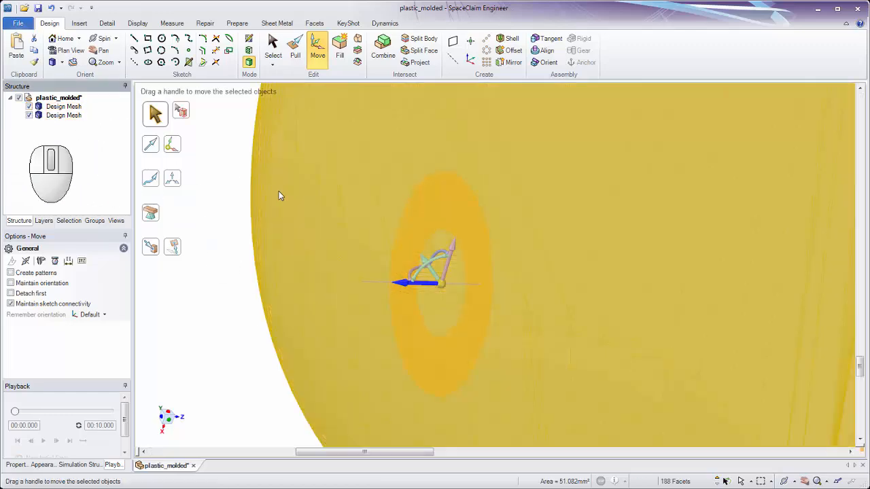
middle_click_drag(428, 237, 206, 264, "ctrl")
left_click(293, 281)
middle_click_drag(243, 234, 347, 300, "shift")
left_click(347, 257)
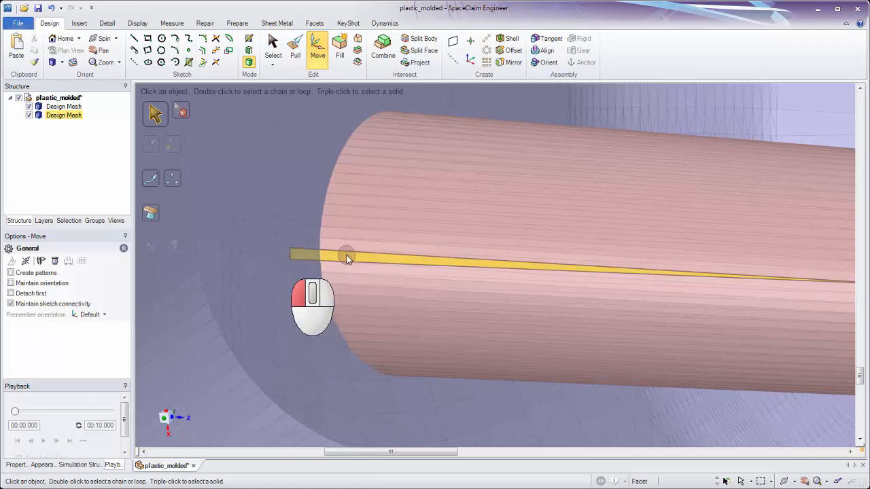
middle_click_drag(346, 256, 393, 190)
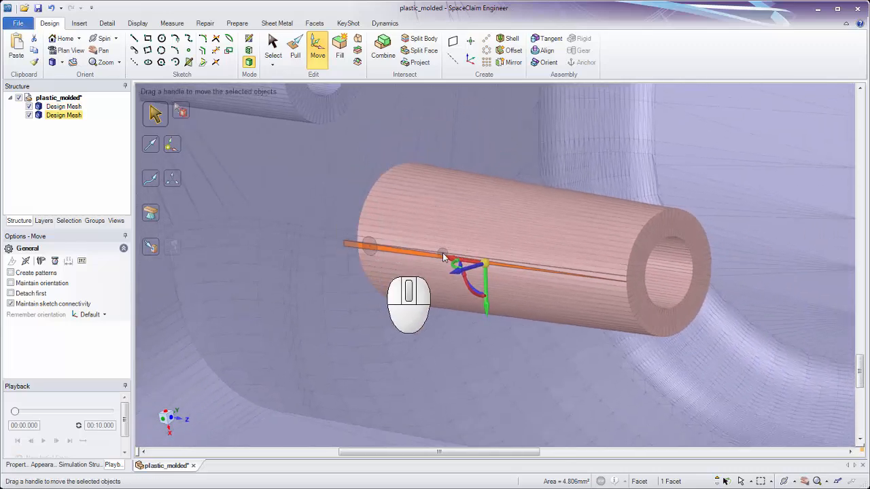
middle_click_drag(444, 257, 439, 197, "ctrl")
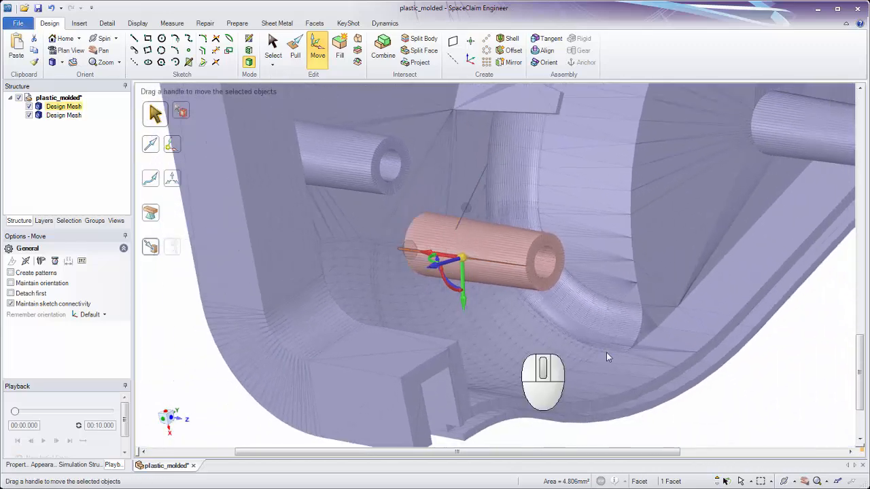
left_click(757, 412)
Step: Merge the red boss mesh into the molded part mesh without keeping the original bodies
left_click(316, 24)
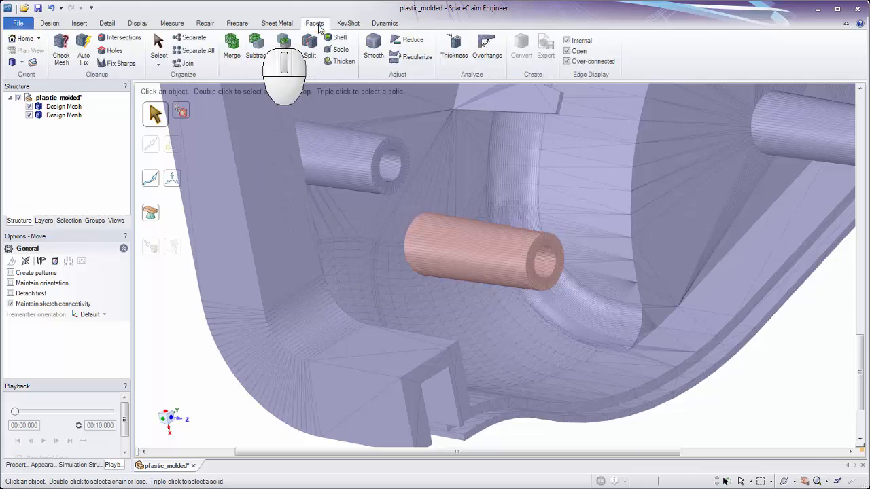
left_click(232, 47)
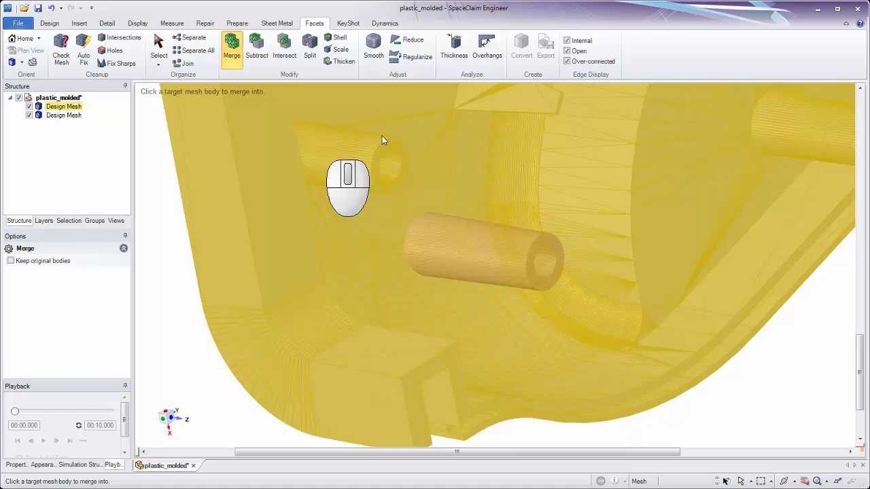
left_click(382, 136)
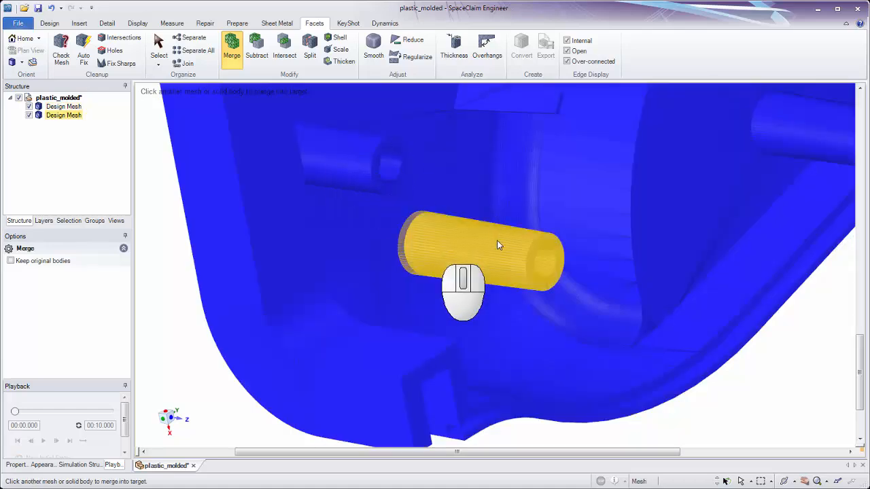
left_click(497, 240)
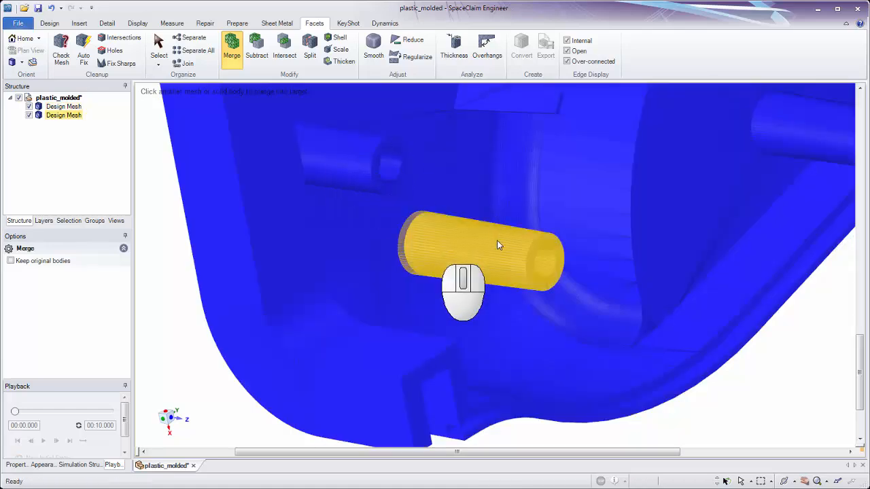
key("Escape")
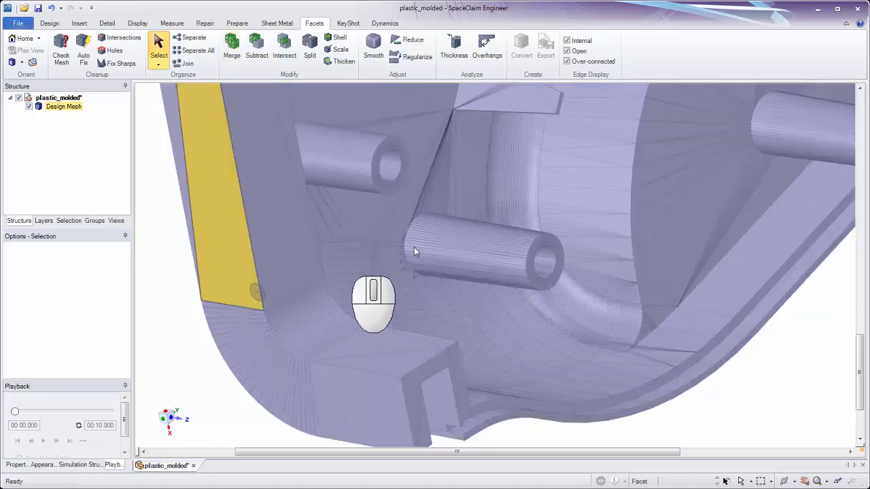
Step: Examine the merged boss's side facets and the junction where its base meets the part's surface
middle_click_drag(423, 235, 403, 316, "ctrl")
middle_click_drag(435, 262, 428, 329)
middle_click_drag(605, 308, 578, 311)
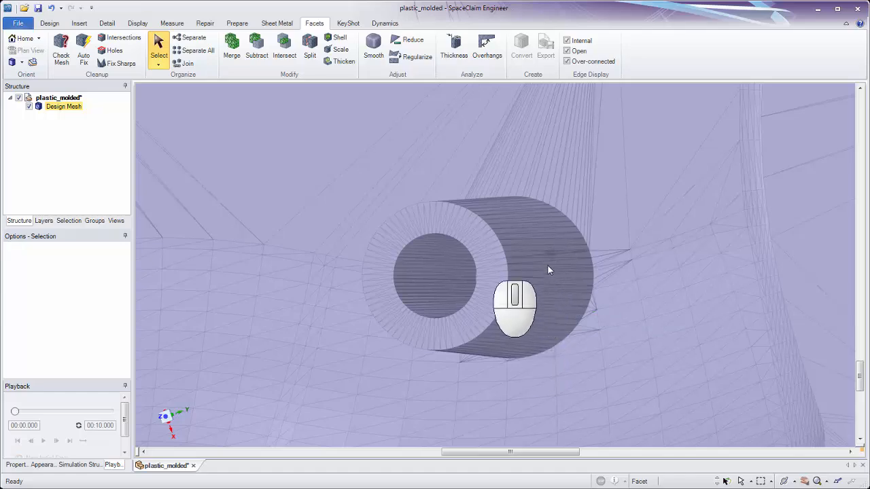
middle_click_drag(561, 238, 597, 228)
left_click(599, 227)
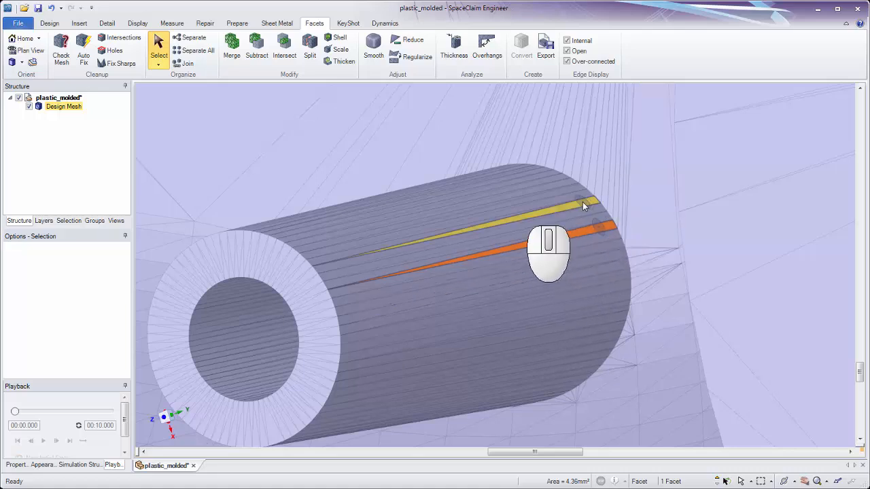
Step: Check the merged plastic_molded mesh for geometry problems and close the report
middle_click_drag(597, 229, 584, 163, "ctrl")
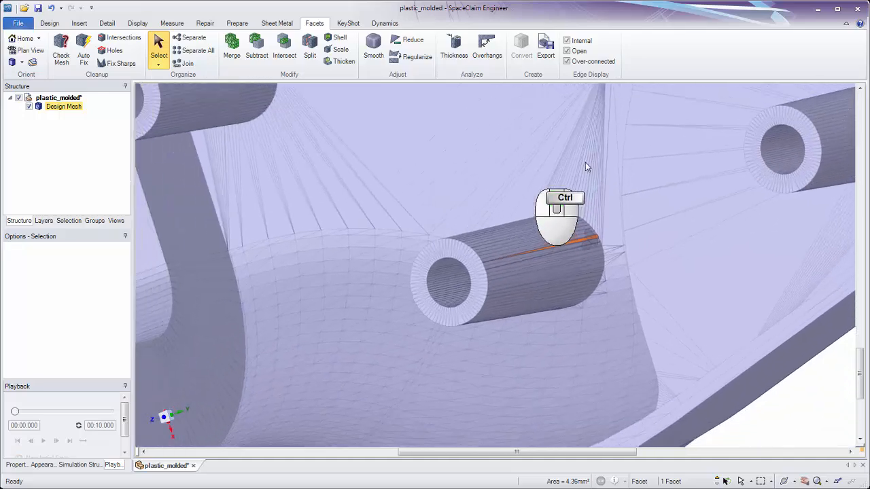
left_click(62, 51)
left_click(310, 179)
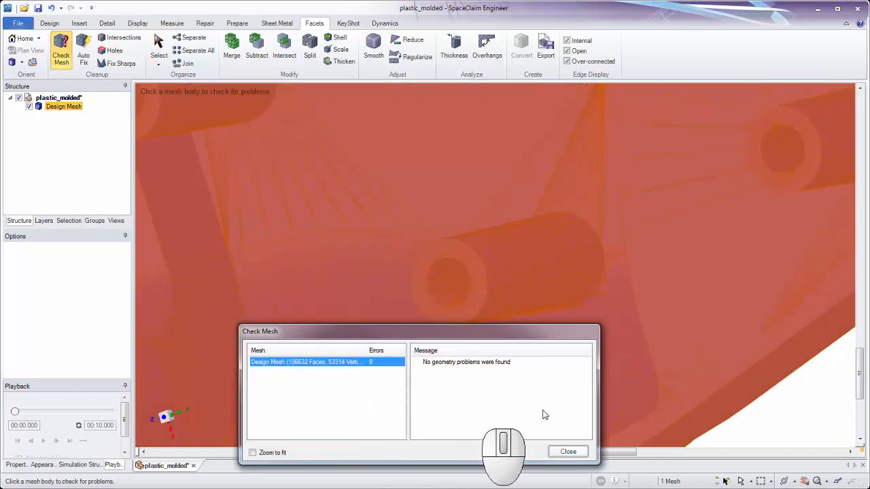
left_click(565, 452)
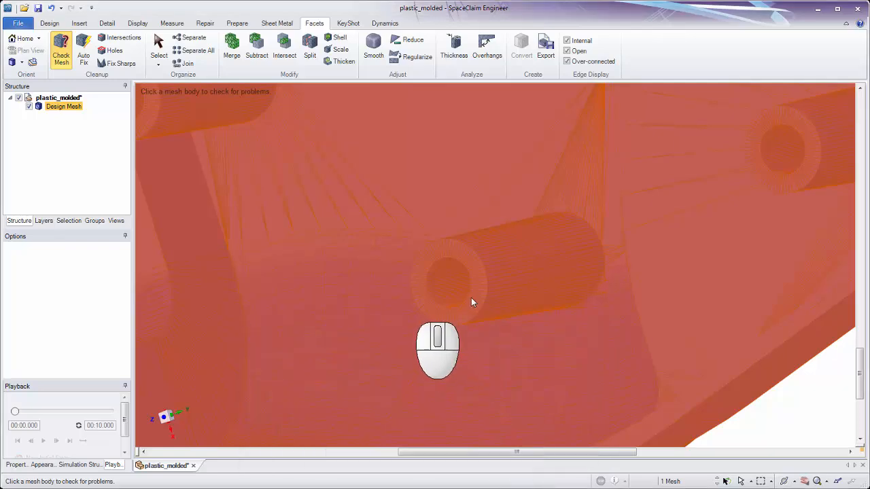
key("Escape")
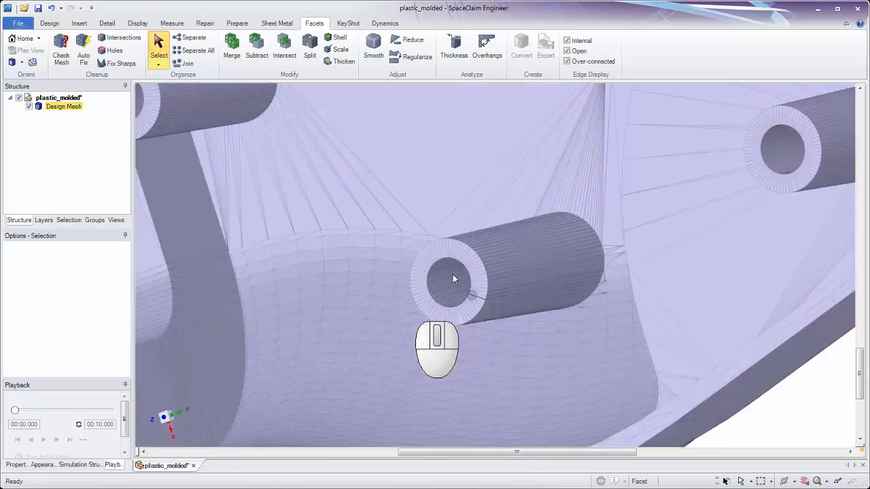
Step: Copy all side-face facets of the rib beside the curved tube and paste them as a separate mesh
middle_click_drag(452, 273, 586, 282, "ctrl")
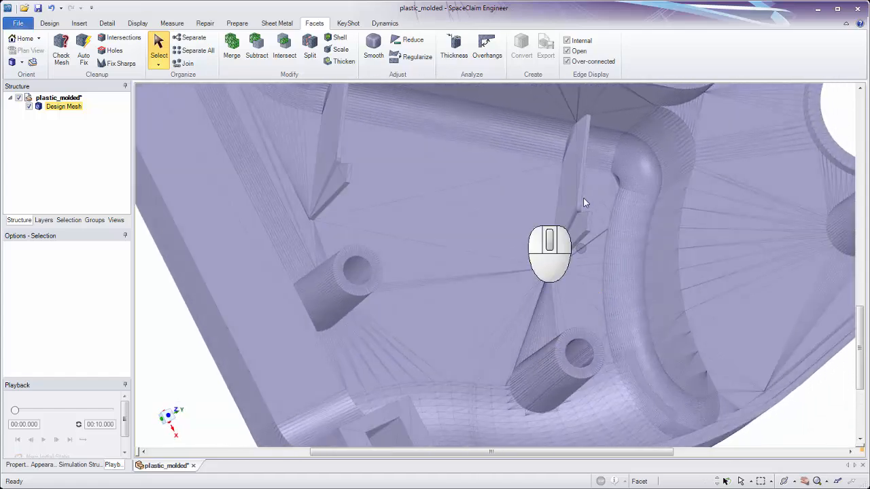
middle_click_drag(567, 176, 568, 200)
middle_click_drag(585, 150, 591, 153)
left_click_drag(518, 102, 600, 284)
middle_click_drag(600, 283, 577, 288)
left_click(610, 247)
middle_click_drag(577, 288, 577, 292, "shift")
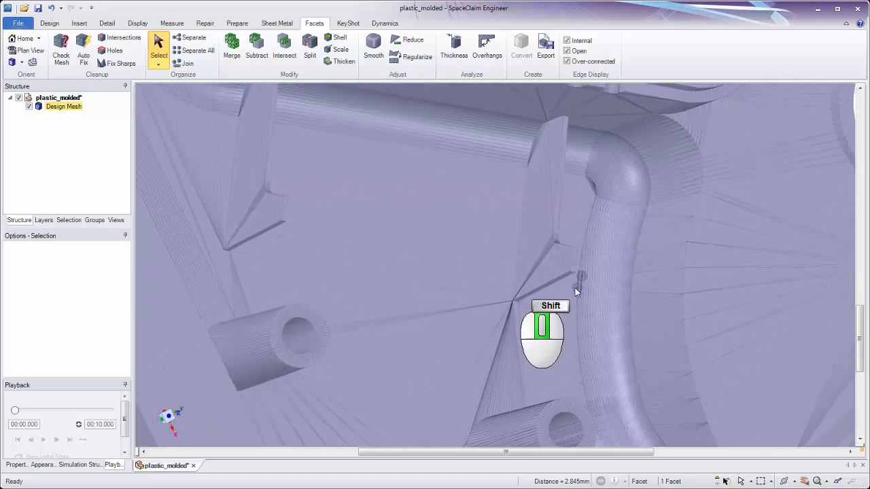
double_click(535, 231)
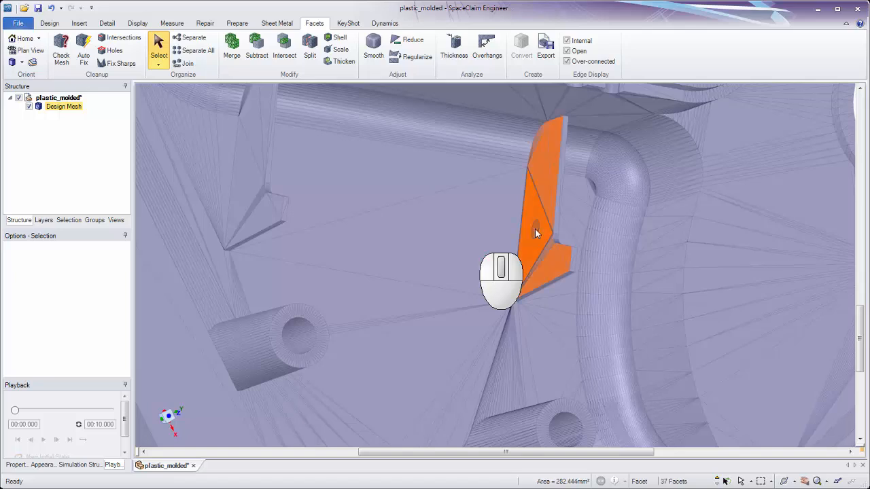
mouse_move(535, 229)
middle_mouse_down()
mouse_move(560, 211)
mouse_move(527, 233)
mouse_move(522, 220)
mouse_move(542, 216)
middle_mouse_up()
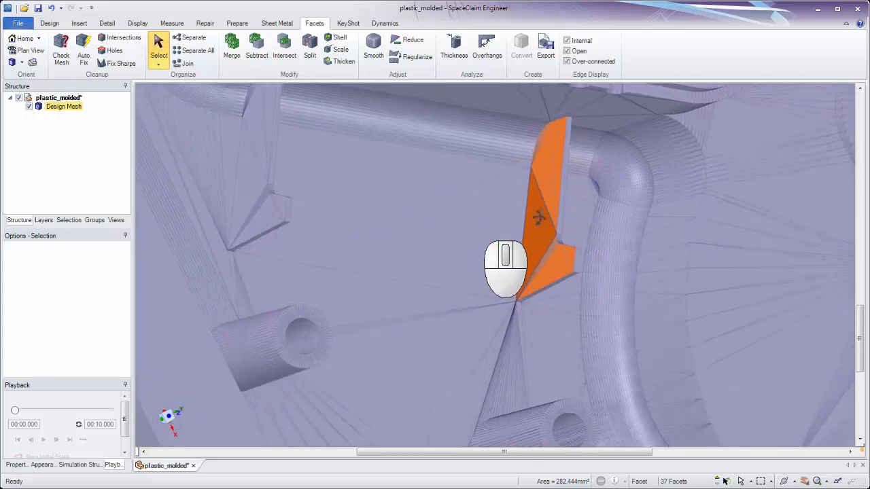
right_click(539, 217)
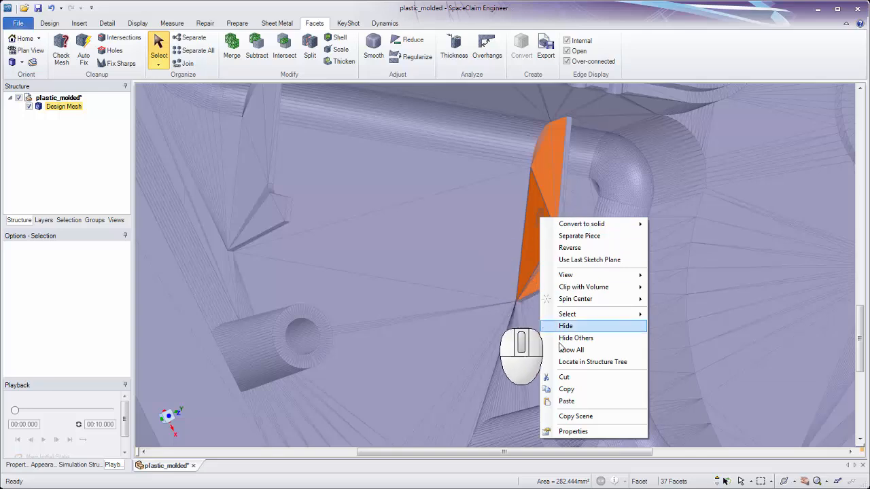
left_click(563, 390)
right_click(456, 217)
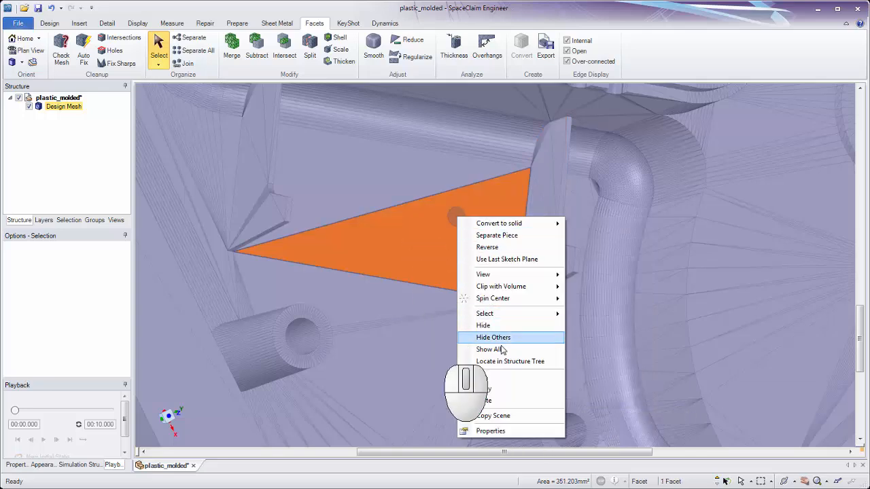
left_click(493, 401)
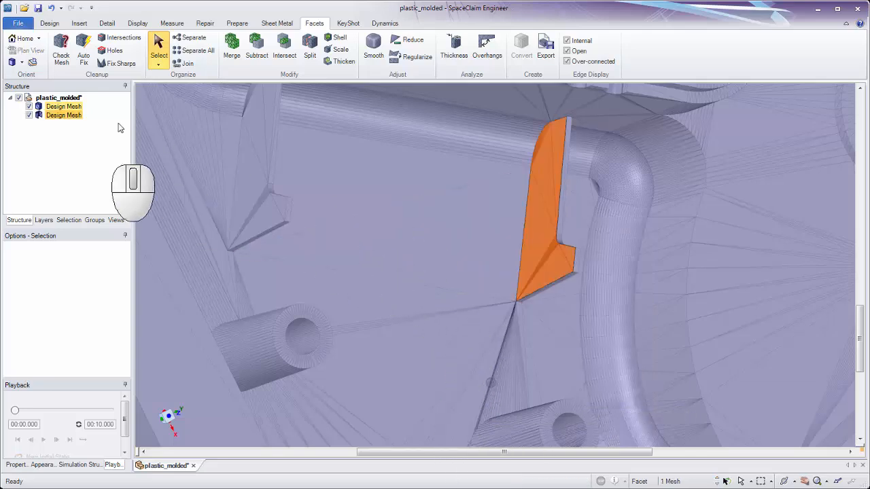
Step: Hide the part mesh to inspect the pasted rib face on its own, and show the part mesh again
left_click(34, 113)
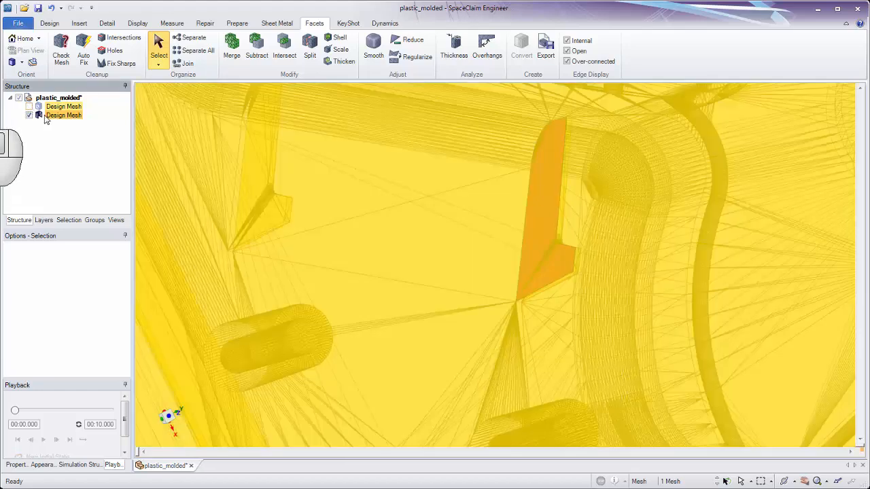
left_click(29, 107)
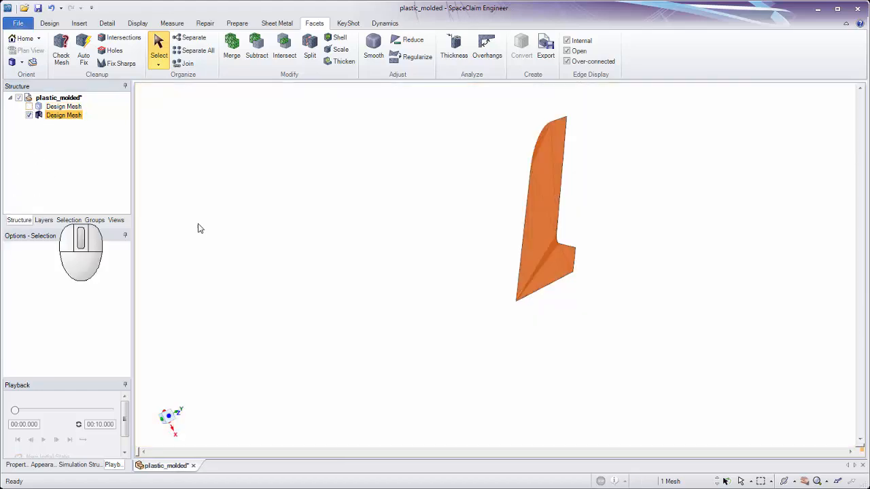
middle_click_drag(407, 239, 425, 248)
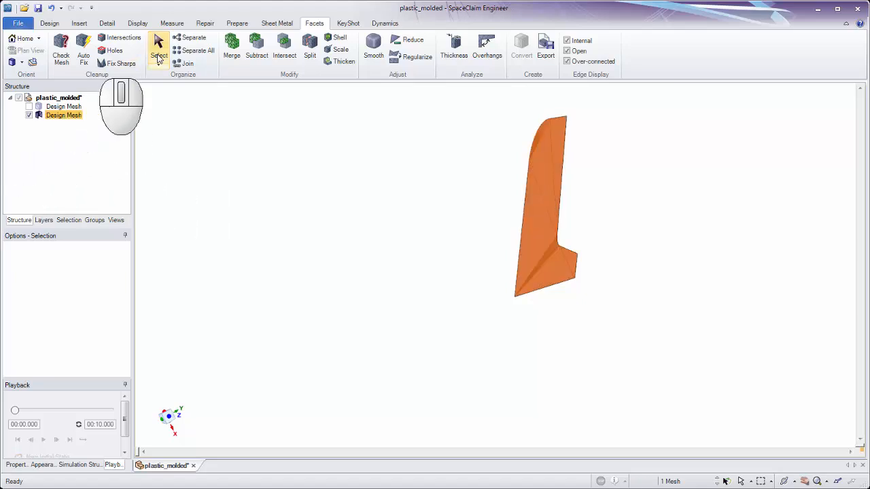
left_click(28, 106)
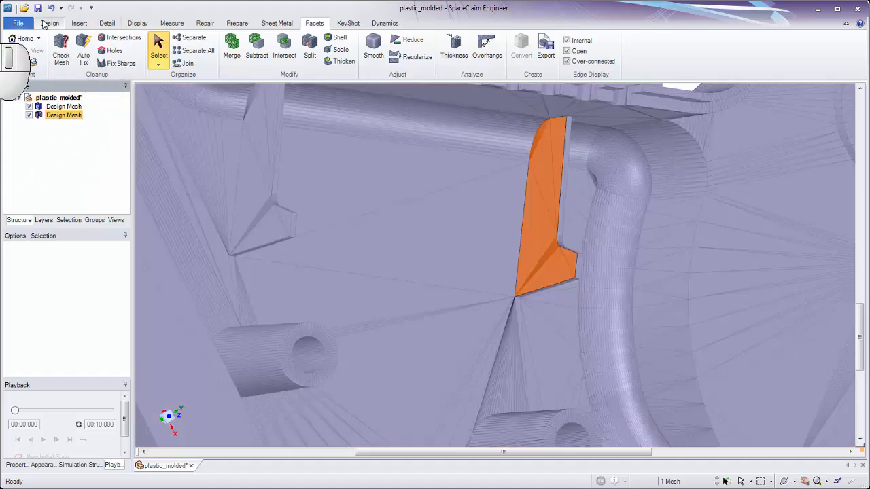
Step: Start moving the pasted rib-face mesh and align the move handle so one axis is perpendicular to the rib's side facet
left_click(49, 24)
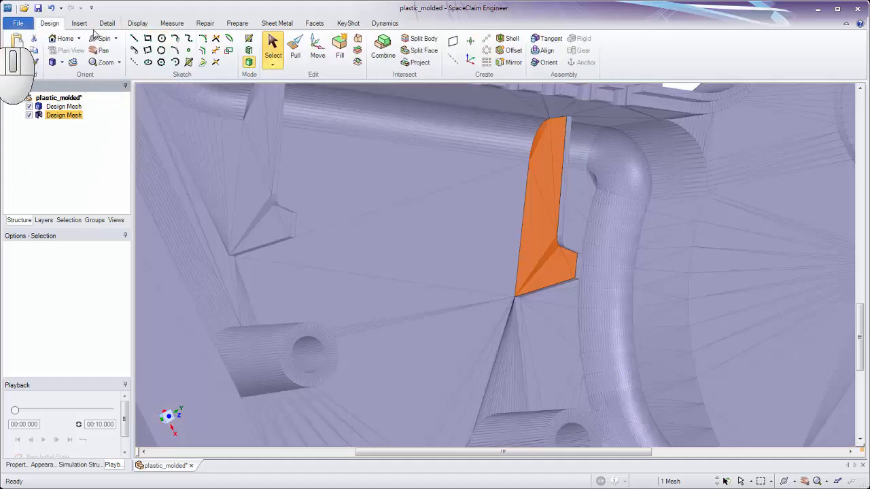
left_click(317, 49)
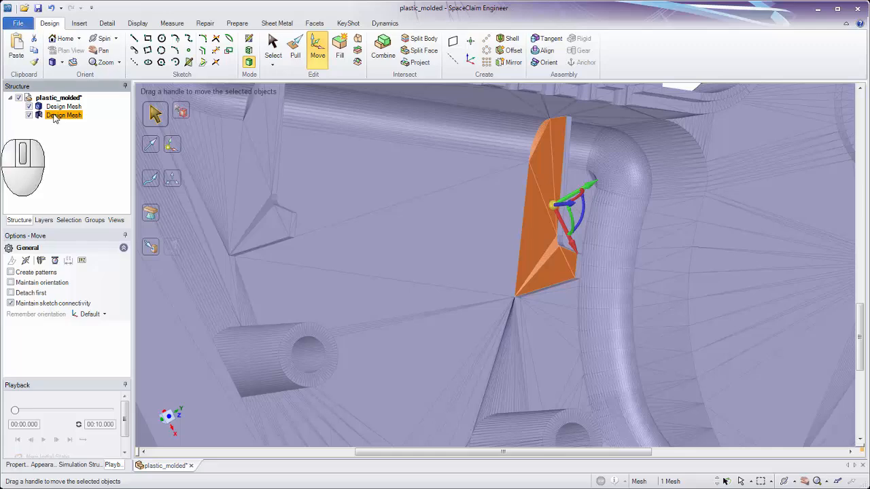
middle_click_drag(381, 178, 510, 188)
middle_click_drag(431, 184, 472, 188, "shift")
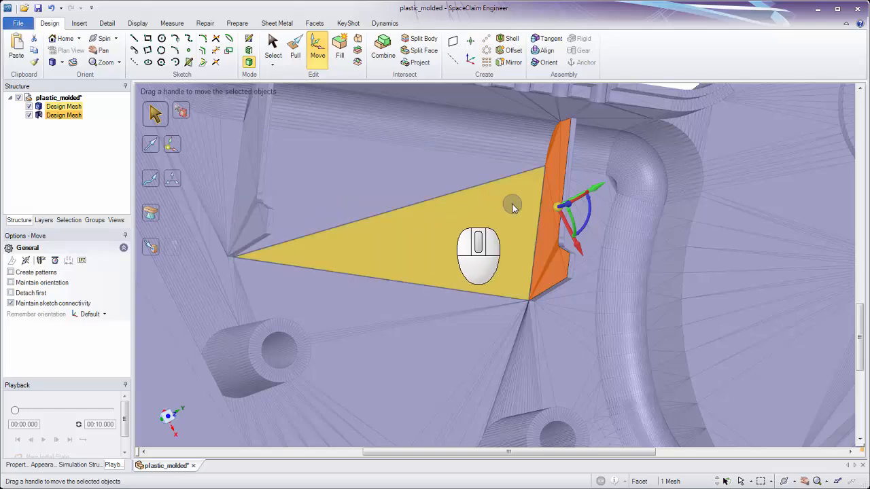
key("alt")
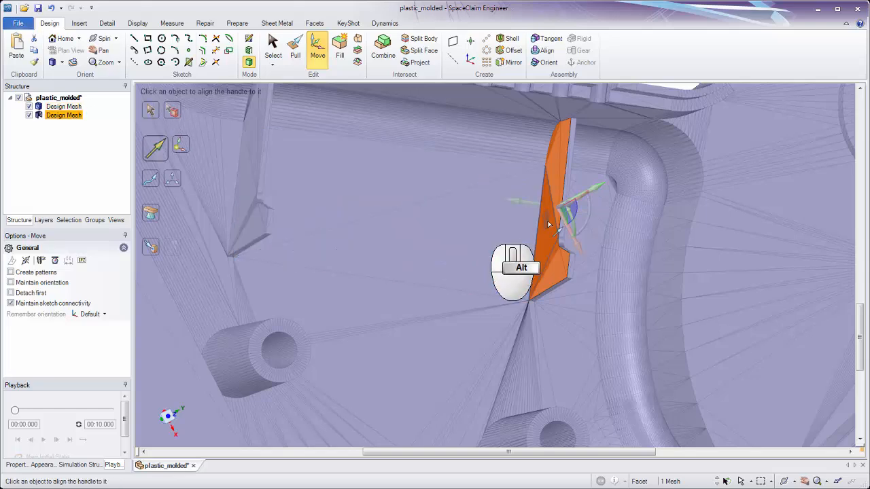
left_click(550, 224, "alt")
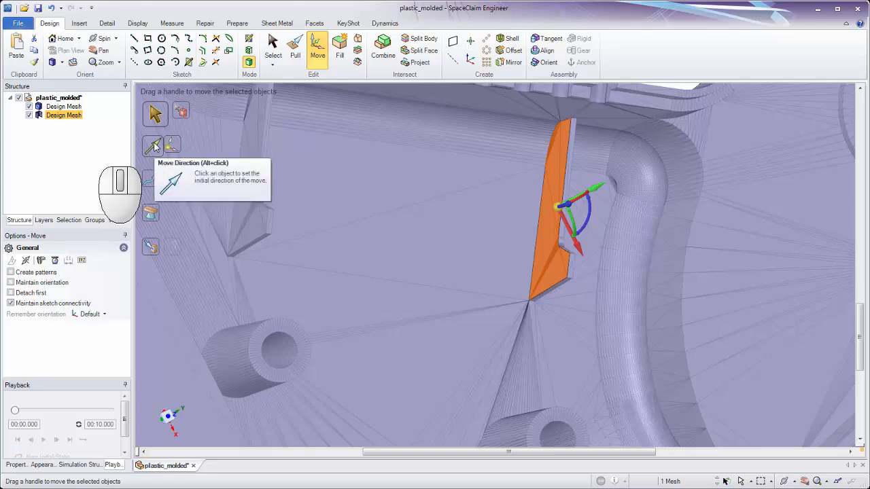
key("alt")
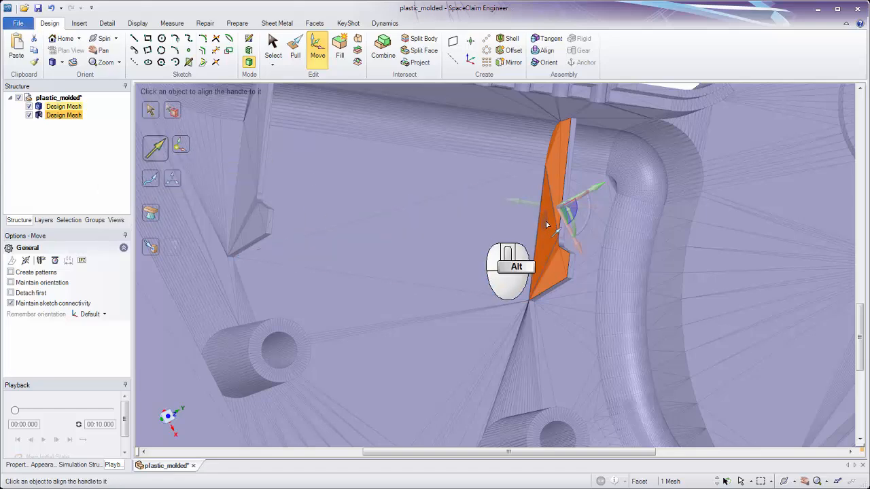
mouse_move(545, 223)
middle_mouse_down("alt")
mouse_move(524, 225)
mouse_move(544, 233)
middle_mouse_up("alt")
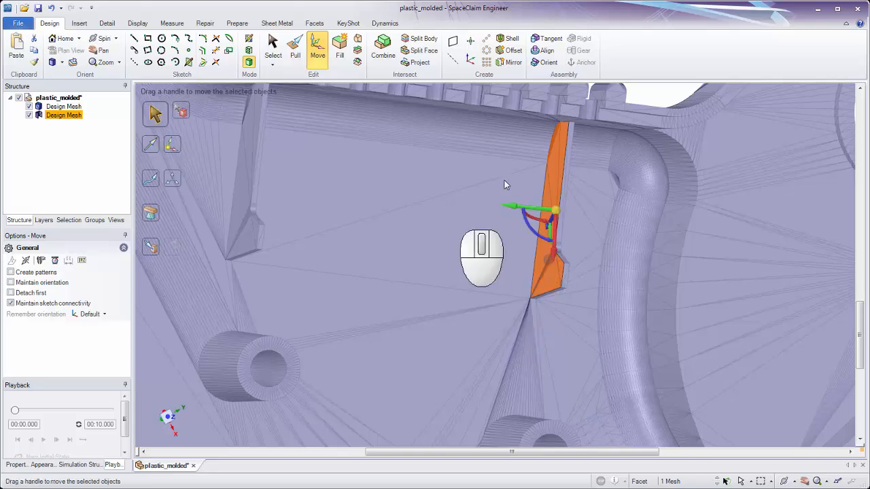
key("alt")
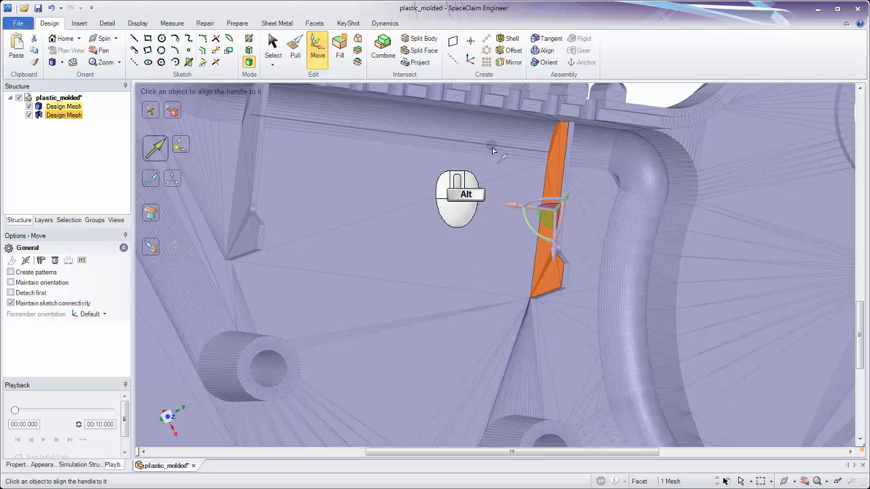
mouse_move(467, 225)
middle_mouse_down()
mouse_move(466, 235)
mouse_move(460, 229)
middle_mouse_up()
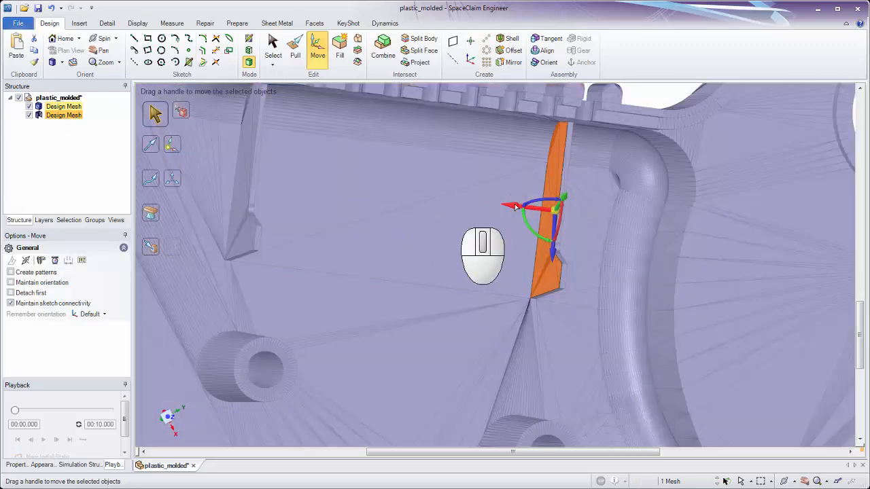
Step: Move the pasted rib face about 20.78 mm toward the opposite rib and hide the part mesh
left_click_drag(516, 206, 355, 202)
middle_click_drag(366, 202, 457, 205)
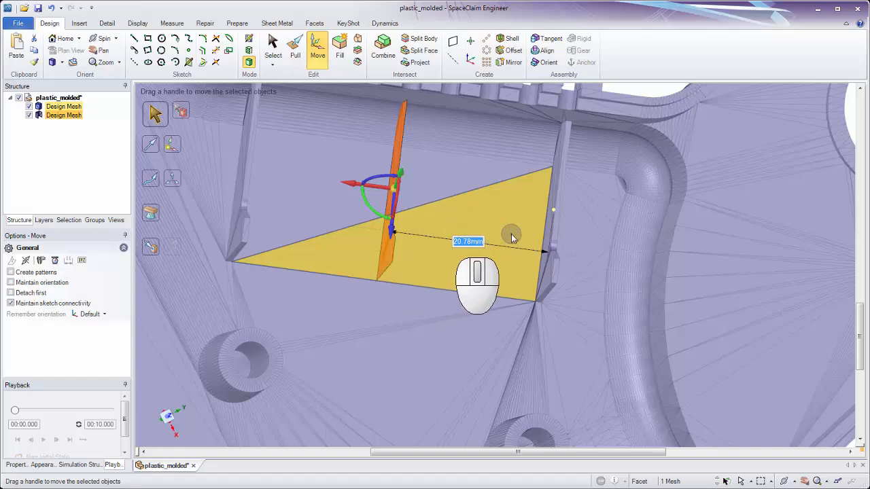
scroll(506, 233, "down", 3, "ctrl")
middle_click_drag(437, 208, 429, 171)
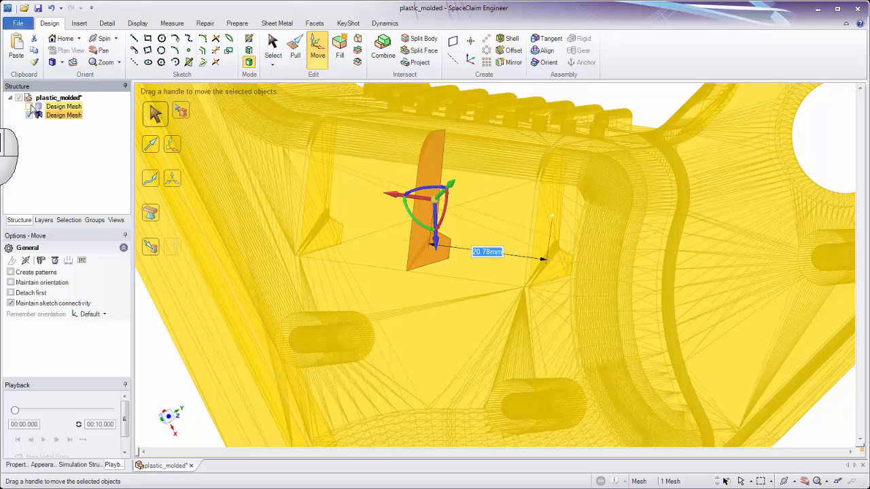
left_click(28, 106)
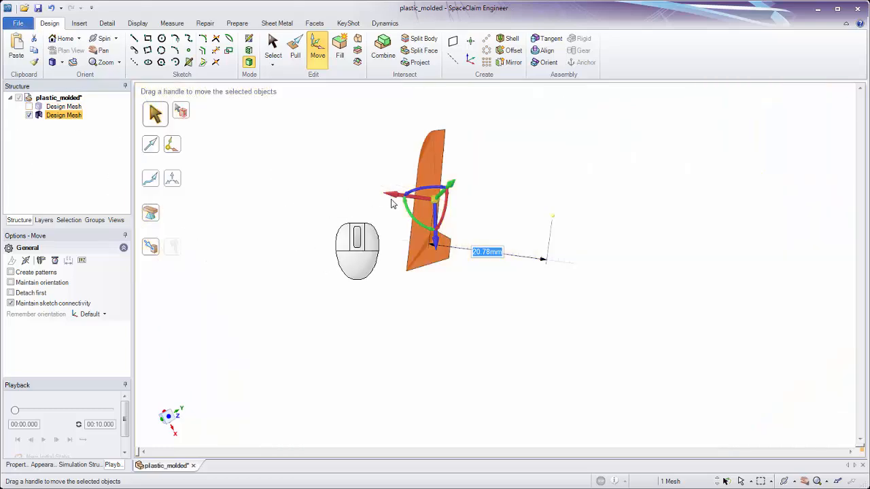
left_click(355, 193)
mouse_move(355, 206)
middle_mouse_down("ctrl")
mouse_move(353, 238)
mouse_move(365, 216)
middle_mouse_up("ctrl")
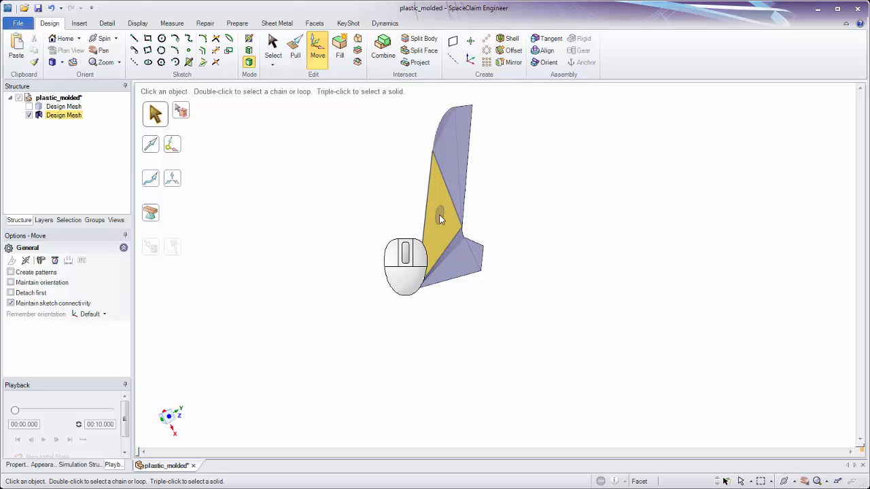
Step: Convert the pasted rib-face mesh to a surface body with its faces merged
right_click(440, 219)
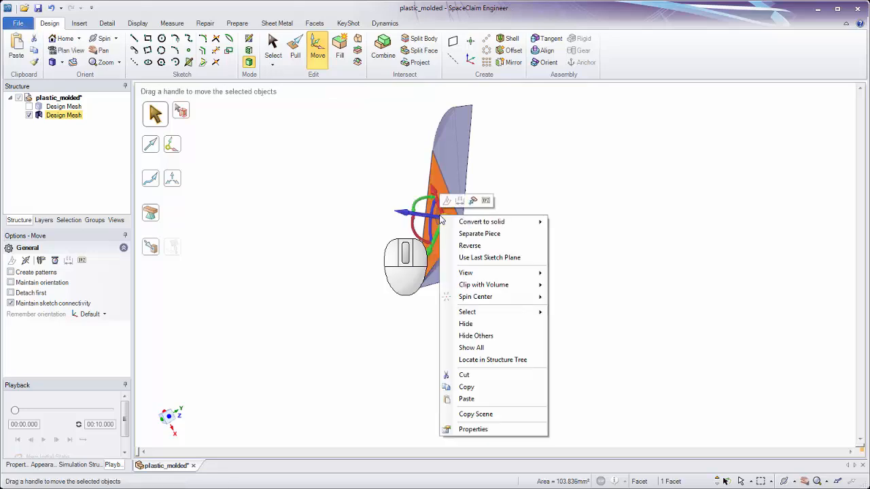
left_click(264, 192)
right_click(71, 120)
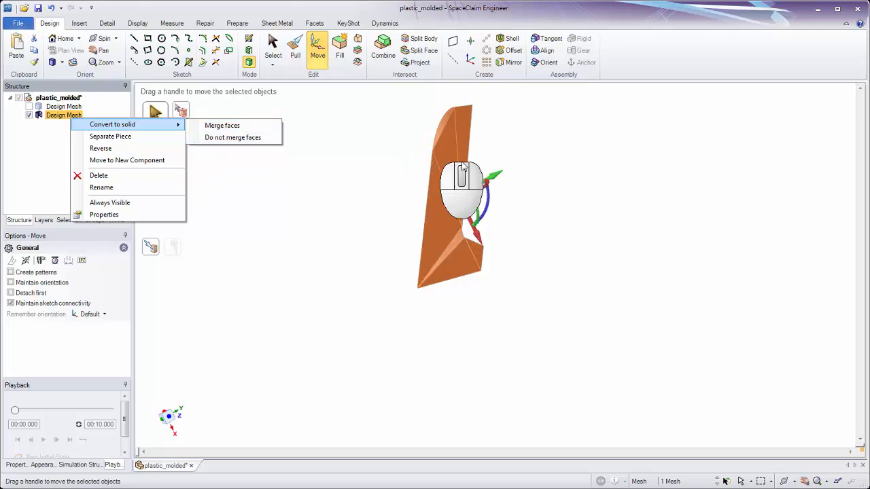
left_click(239, 130)
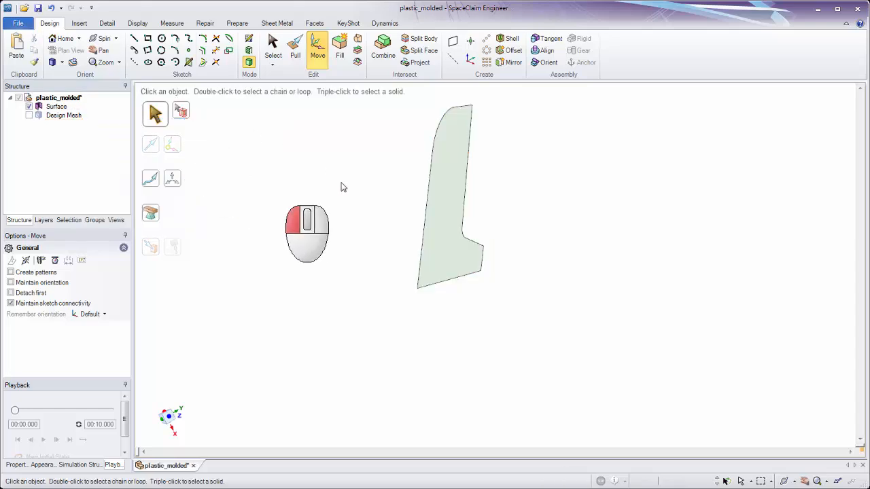
Step: Pull the converted rib-profile surface into a solid about 4.31 mm thick
middle_click_drag(340, 186, 431, 191)
left_click(435, 193)
middle_click_drag(536, 210, 520, 213)
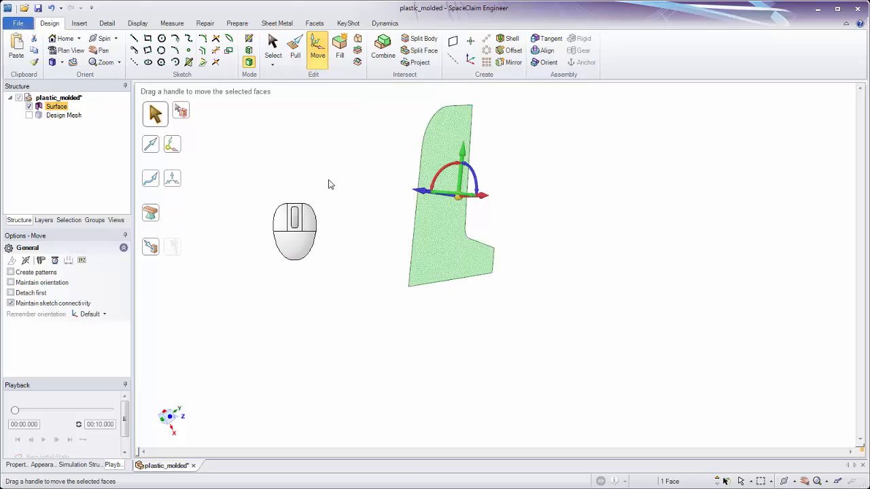
left_click(293, 60)
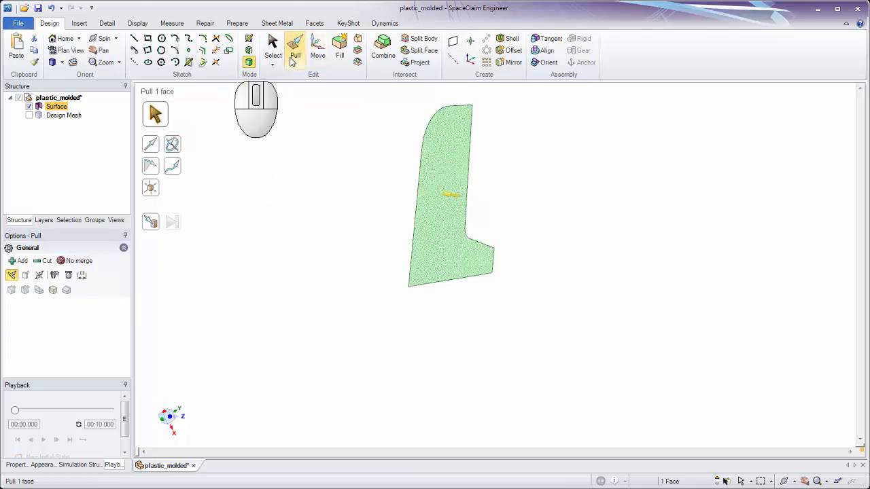
middle_click_drag(385, 218, 374, 216)
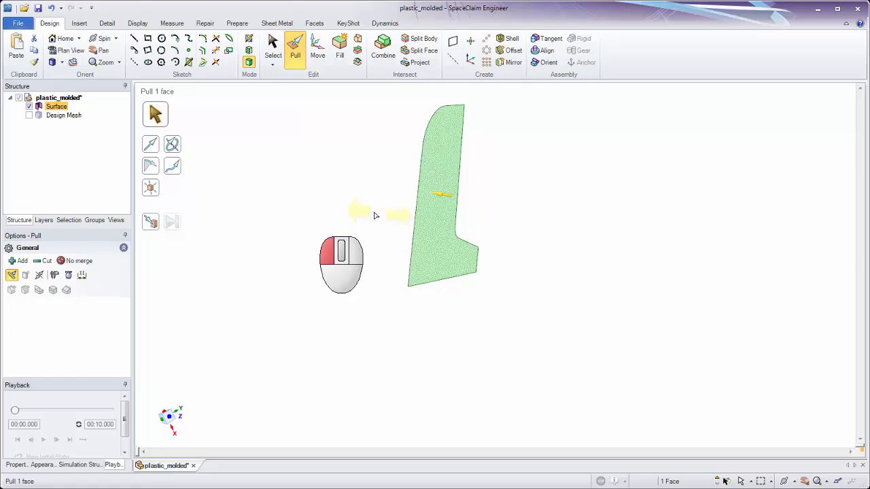
mouse_move(354, 214)
left_mouse_down()
mouse_move(338, 211)
mouse_move(352, 216)
left_mouse_up()
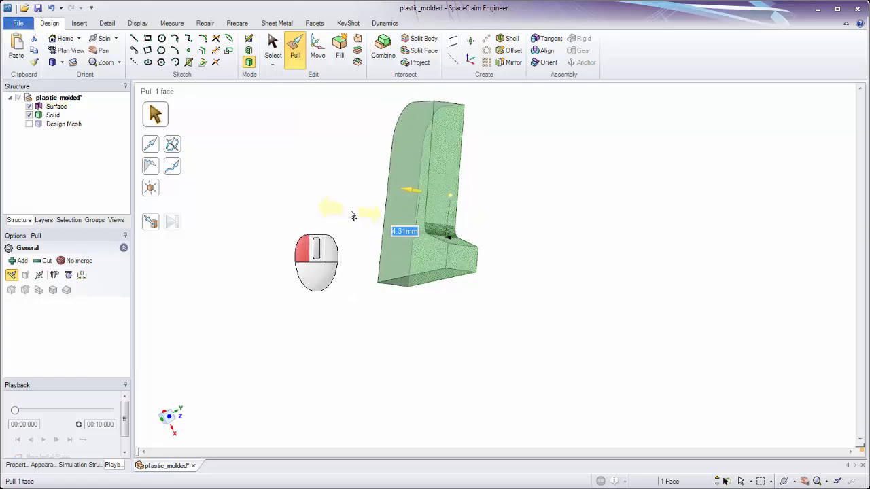
Step: Toggle the part mesh's visibility to compare it with the solid rib, leaving the mesh shown
left_click(29, 115)
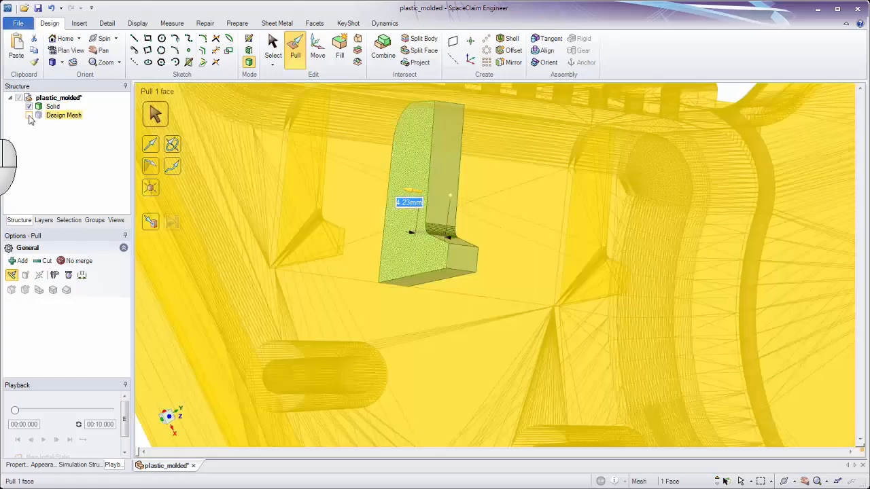
middle_click_drag(347, 234, 306, 238)
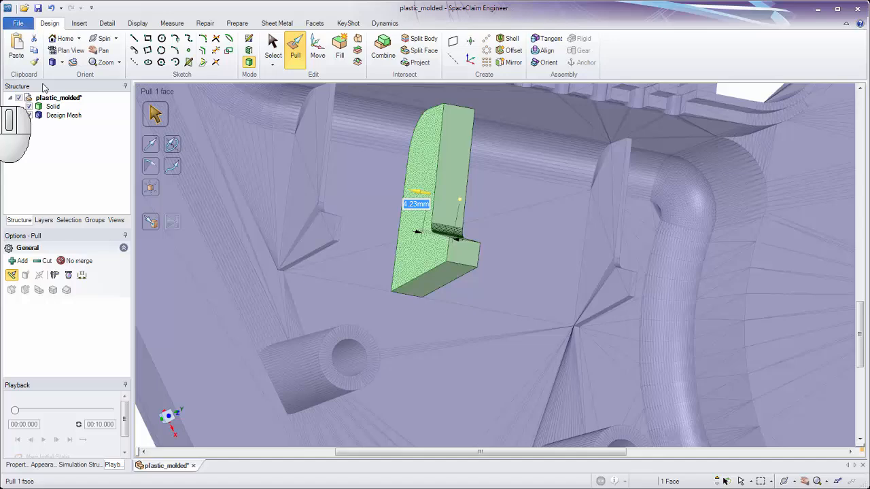
left_click(31, 117)
left_click(29, 115)
middle_click_drag(501, 195, 482, 135)
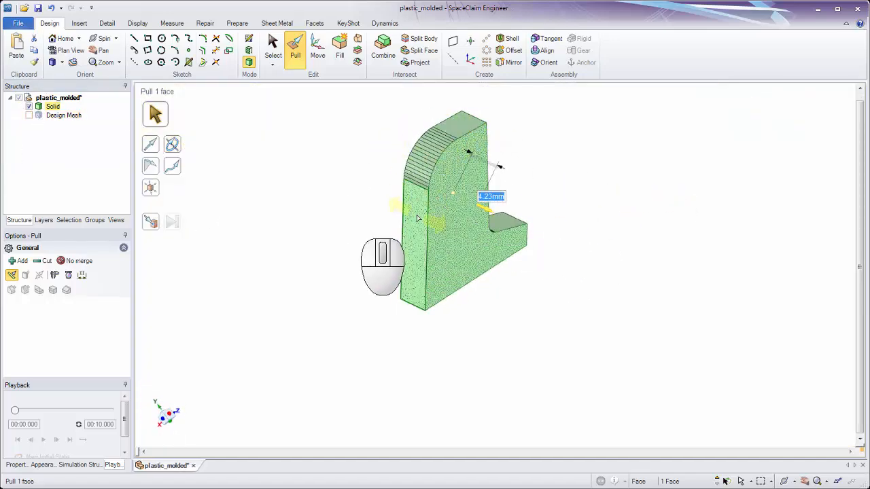
left_click(29, 116)
Step: Move the whole solid rib about 30.5 mm along its thickness direction toward the part's outer wall, using a handle aligned to its short edge
middle_click_drag(381, 160, 653, 303)
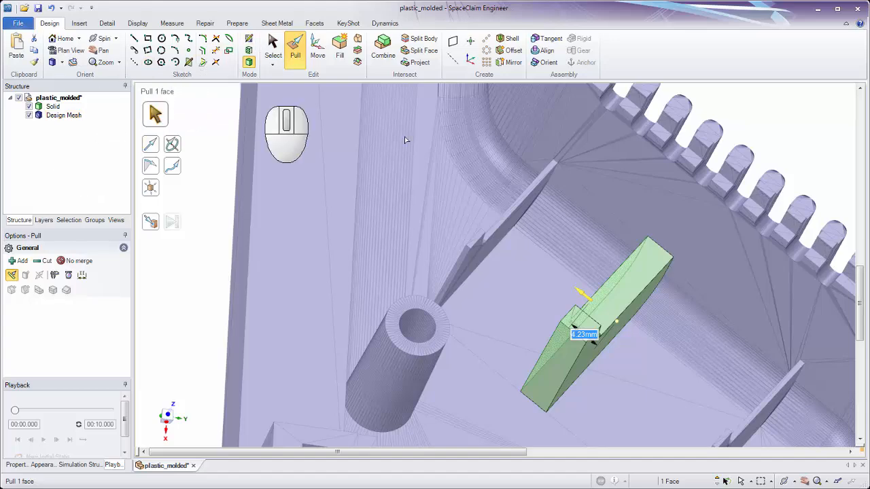
middle_click_drag(677, 276, 670, 288)
scroll(686, 323, "down", 2)
middle_click_drag(607, 297, 610, 361, "shift")
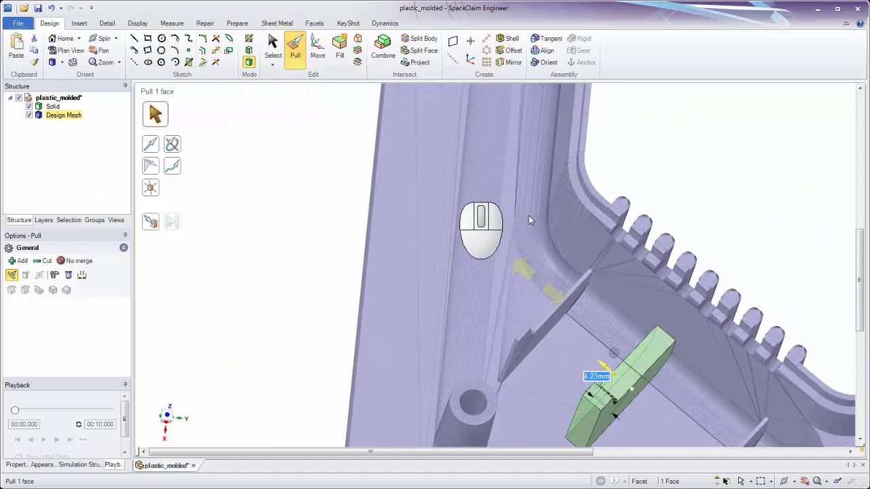
left_click(316, 54)
left_click(64, 116)
left_click(52, 107)
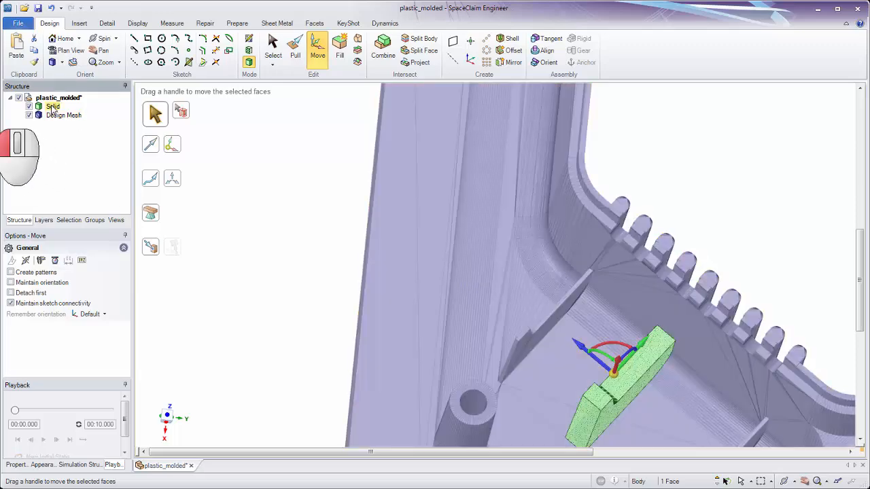
middle_click_drag(493, 280, 454, 192, "shift")
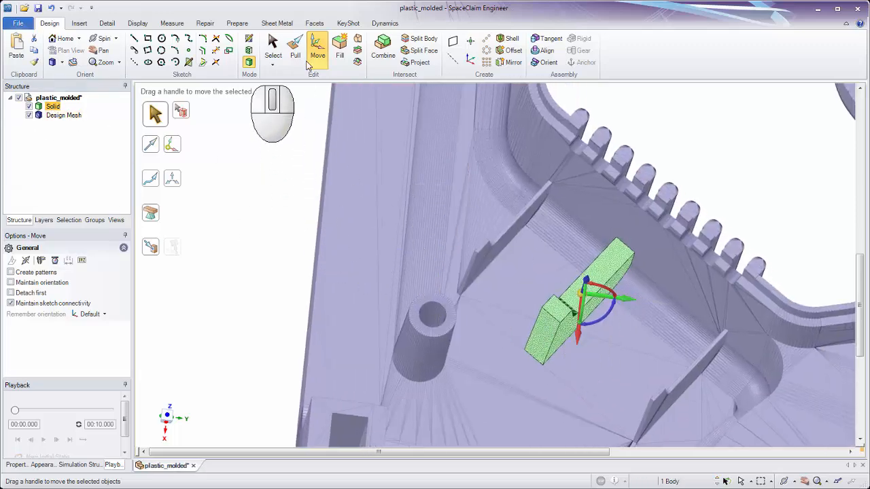
key("alt")
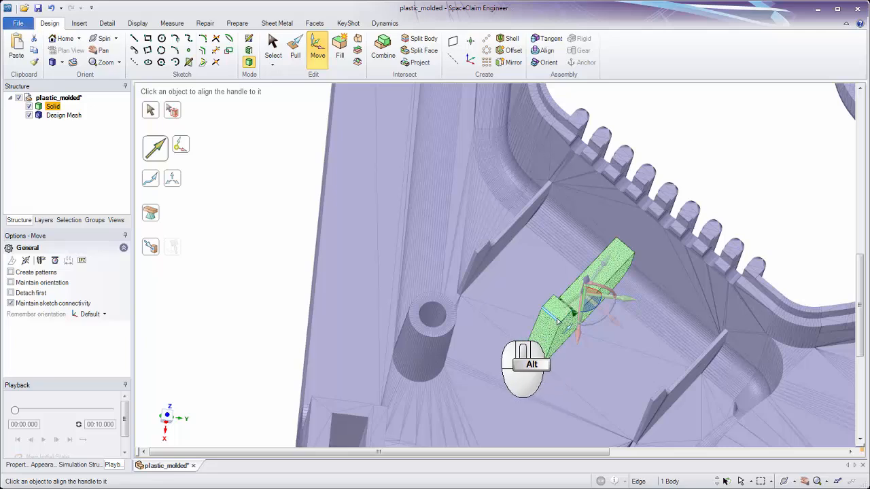
left_click(556, 322, "alt")
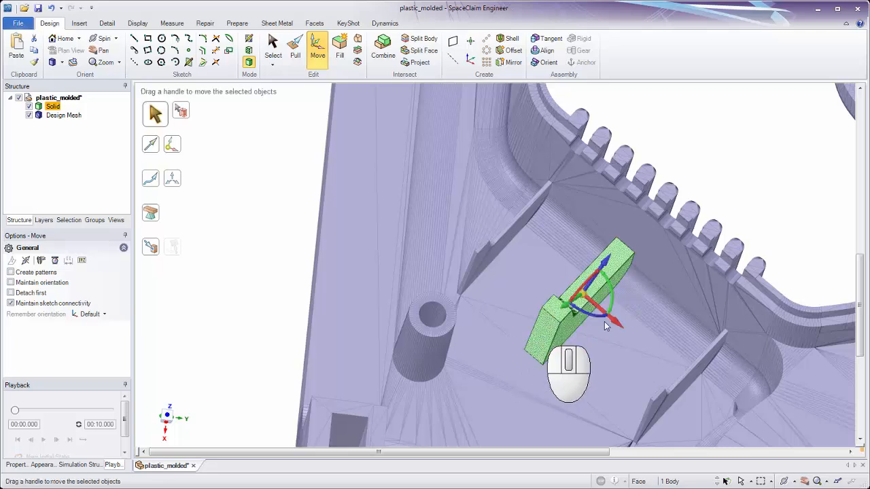
left_click_drag(609, 310, 466, 185)
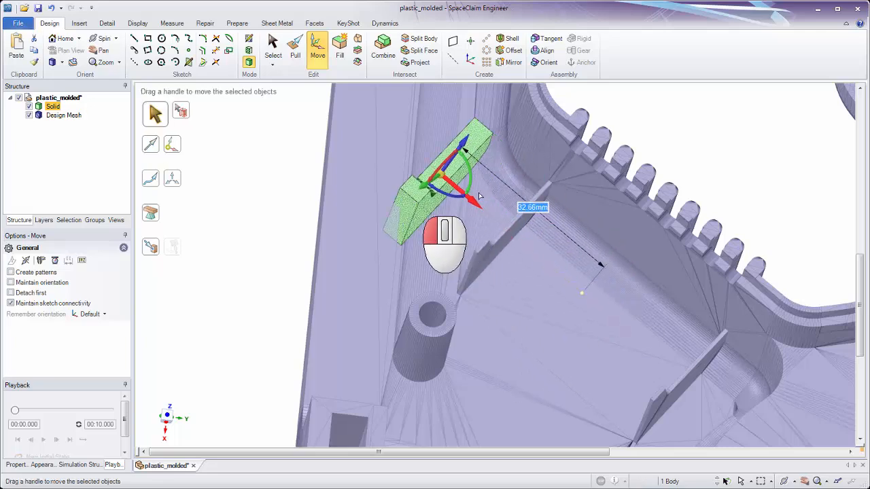
Step: Anchor the move handle at the solid rib's upper end corner and align it to the long top edge
middle_click_drag(485, 217, 505, 298, "shift")
left_click_drag(462, 255, 494, 225)
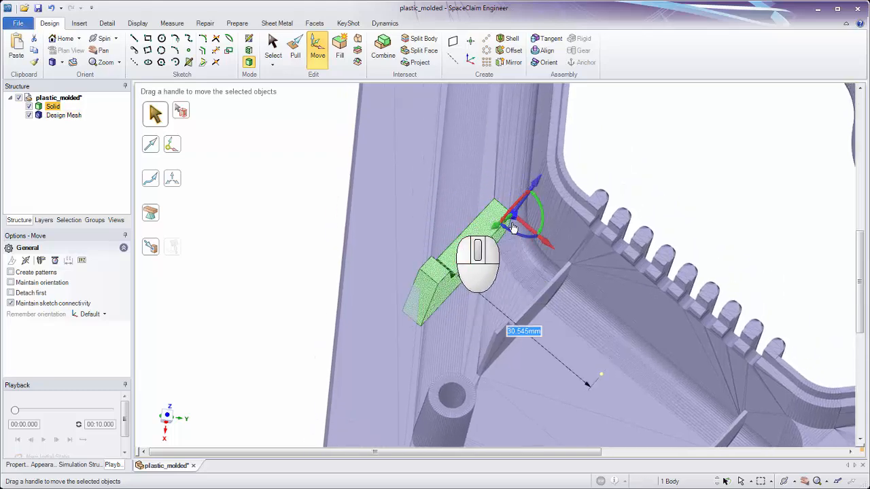
middle_click_drag(512, 225, 472, 222)
middle_click_drag(471, 222, 471, 243, "ctrl")
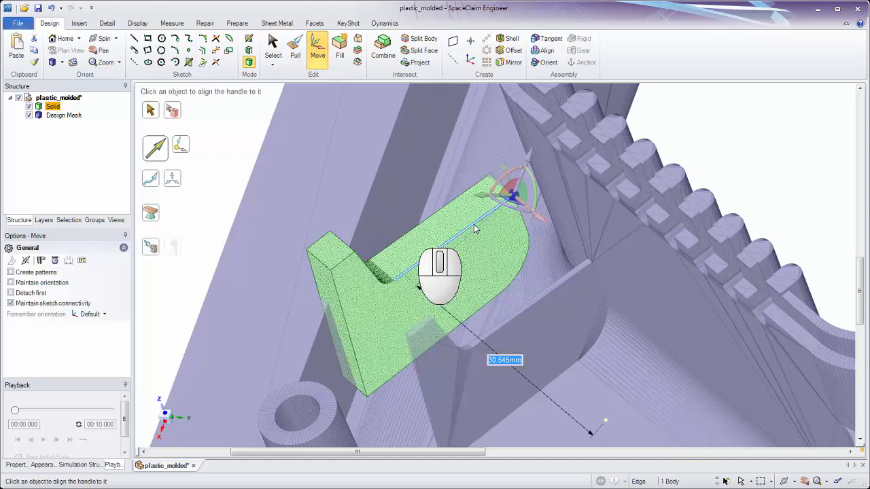
left_click(476, 224, "alt")
Step: Rotate the solid rib so it spans the channel beside the outer wall and slide it lengthwise toward the toothed edge
mouse_move(475, 210)
middle_mouse_down()
mouse_move(495, 229)
mouse_move(486, 206)
middle_mouse_up()
left_click_drag(490, 195, 412, 225)
middle_click_drag(416, 226, 477, 272, "shift")
mouse_move(477, 272)
middle_mouse_down()
mouse_move(521, 263)
mouse_move(551, 243)
mouse_move(543, 241)
middle_mouse_up()
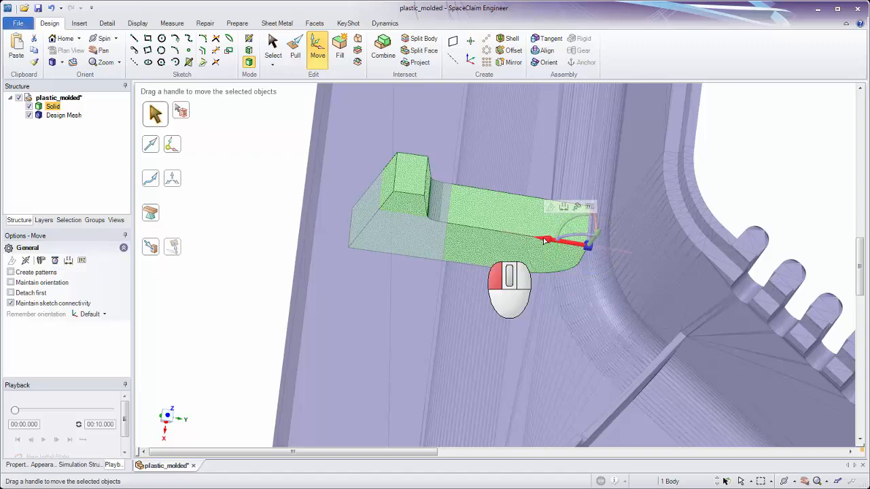
left_click_drag(543, 242, 626, 248)
middle_click_drag(626, 248, 611, 265)
Step: Shift the solid rib back slightly across the channel and move it about 13.24 mm along the outer wall
left_click(52, 106)
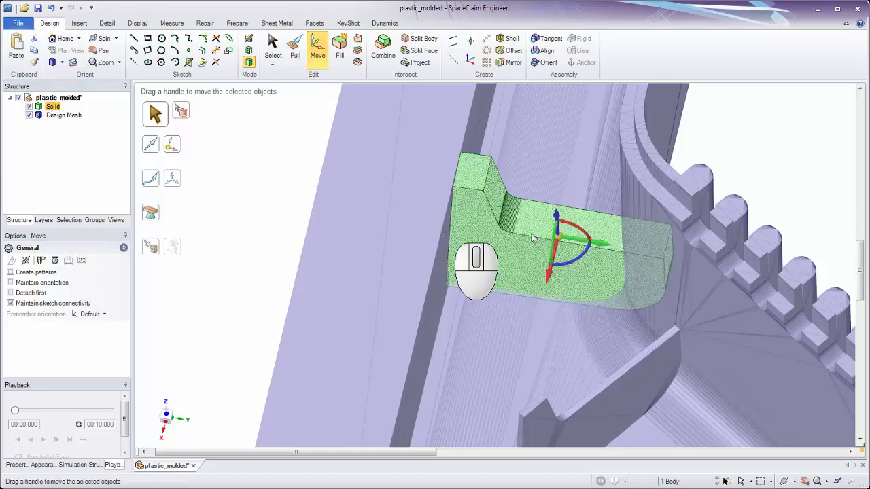
left_click_drag(601, 242, 569, 238)
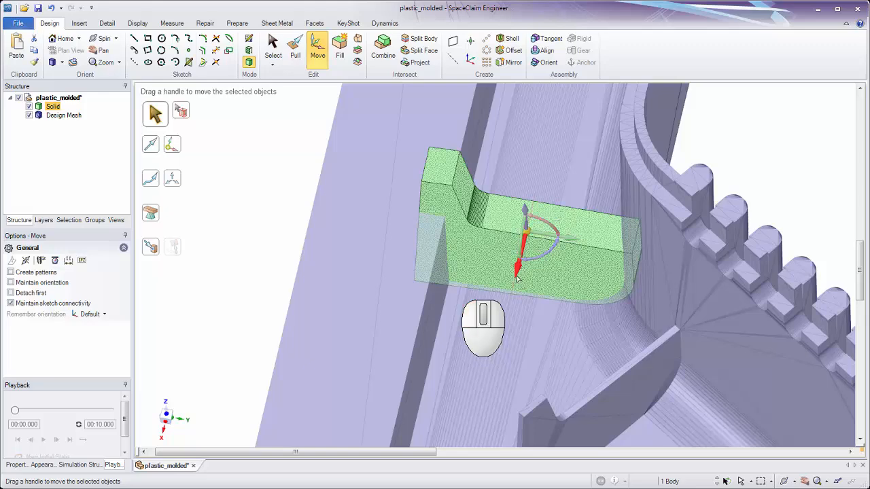
left_click_drag(517, 274, 528, 165)
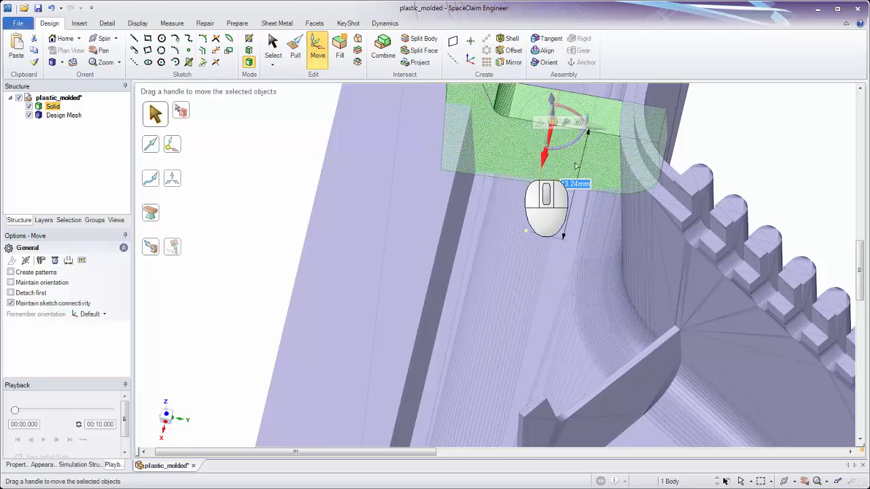
scroll(506, 166, "up", 5)
middle_click_drag(473, 216, 575, 262)
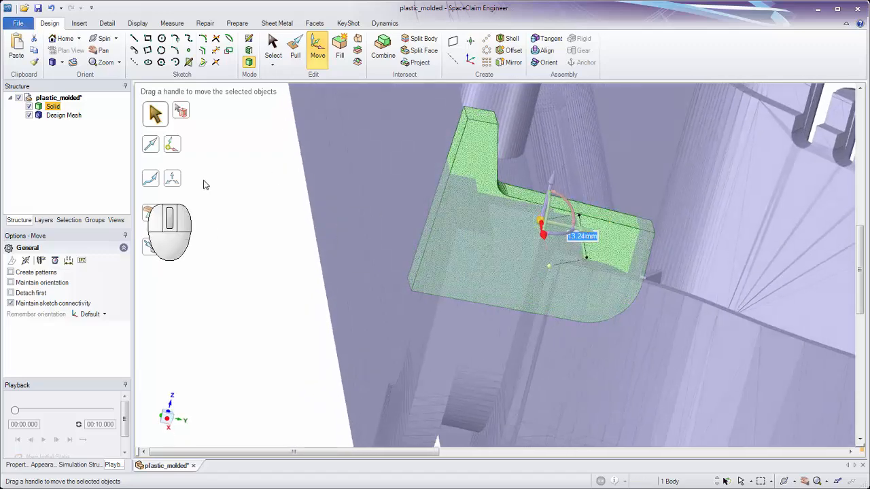
left_click(40, 117)
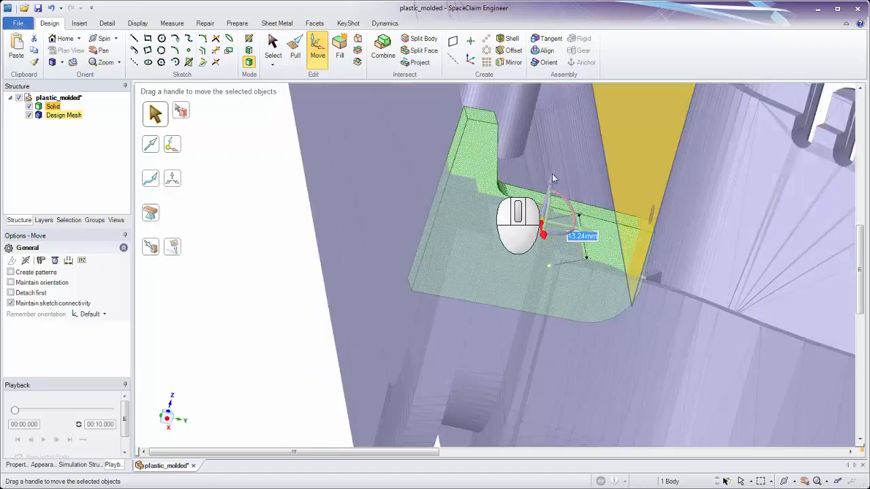
mouse_move(551, 179)
left_mouse_down()
mouse_move(547, 203)
mouse_move(548, 166)
mouse_move(542, 177)
left_mouse_up()
left_click(249, 183)
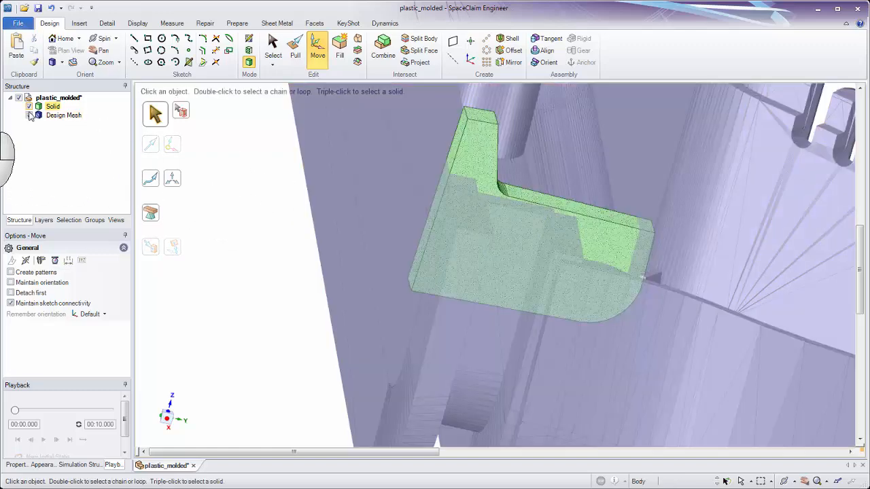
Step: Hide the part mesh and move the solid rib's bottom and curved end faces slightly downward
left_click(29, 115)
middle_click_drag(433, 274, 352, 215)
left_click(379, 257)
left_click_drag(339, 210, 688, 390)
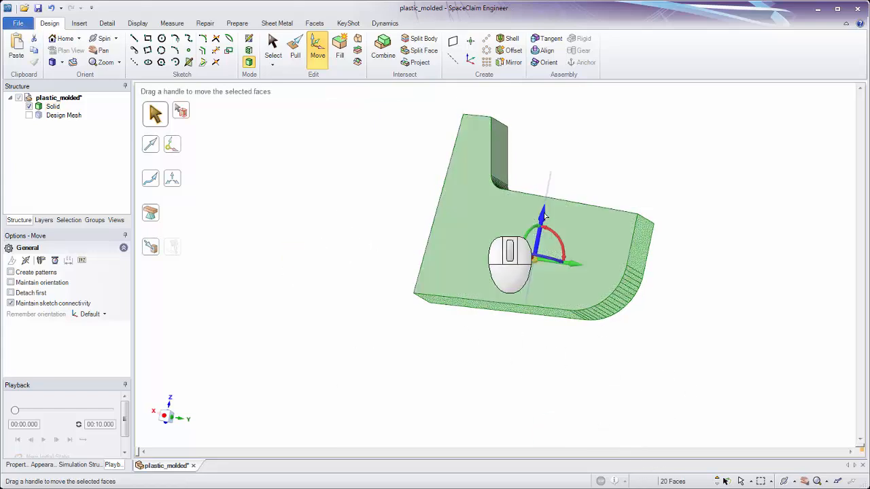
mouse_move(544, 221)
left_mouse_down()
mouse_move(553, 252)
mouse_move(543, 235)
left_mouse_up()
middle_click_drag(652, 250, 646, 354)
left_click(646, 353)
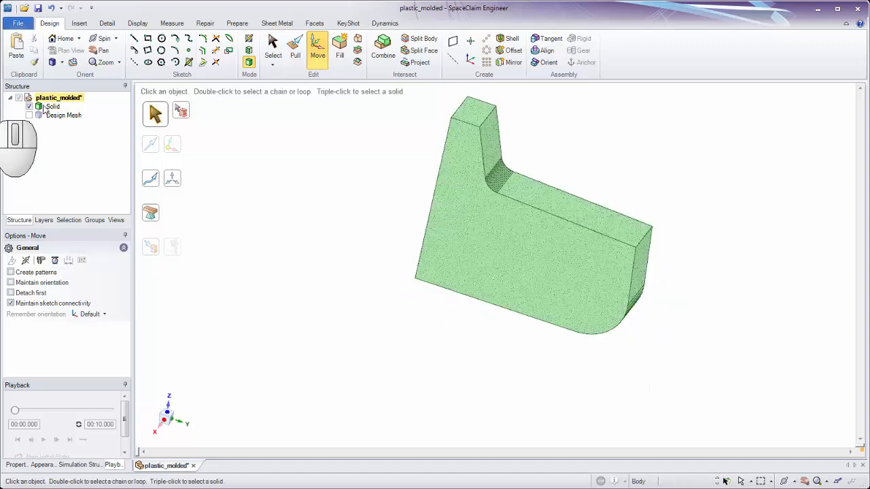
Step: Show the part mesh and lower the top face of the rib's raised end up to the outer wall's facet
left_click(30, 116)
left_click(32, 116)
mouse_move(345, 174)
middle_mouse_down("ctrl")
mouse_move(350, 196)
mouse_move(363, 185)
middle_mouse_up("ctrl")
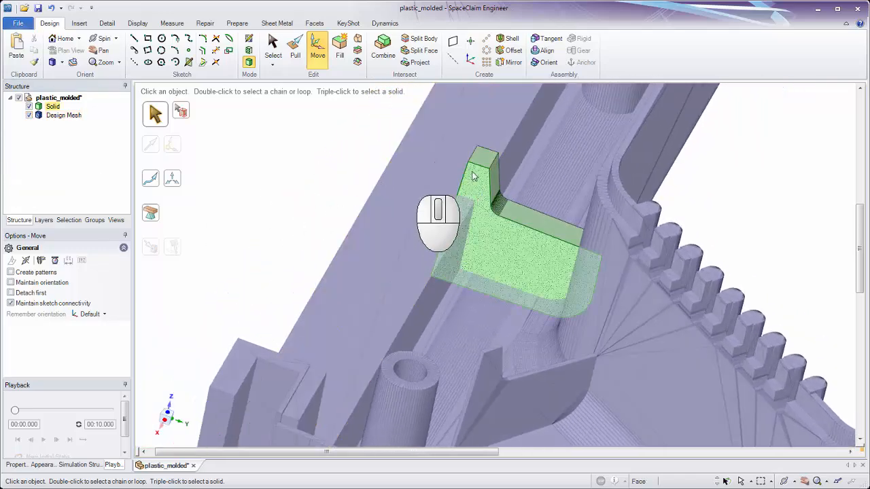
left_click(480, 156)
left_click_drag(492, 124, 520, 109)
left_click(520, 104)
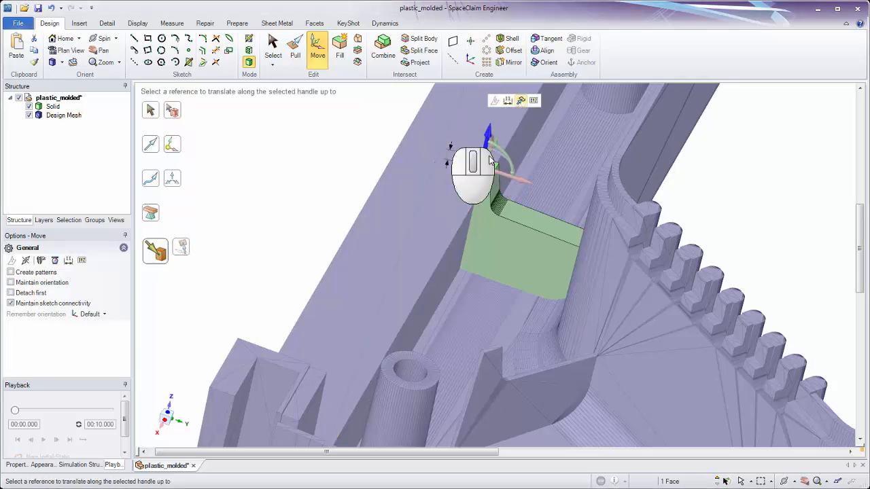
left_click(460, 209)
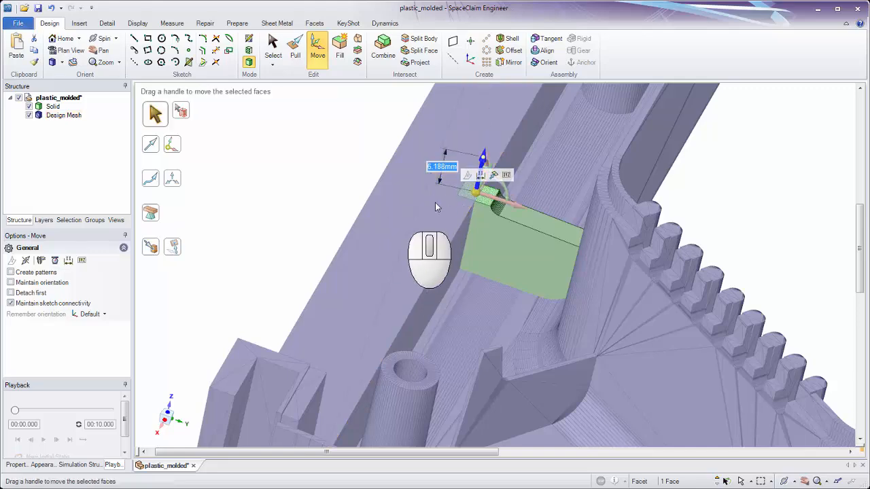
left_click(317, 140)
middle_click_drag(375, 174, 413, 201)
left_click(279, 176)
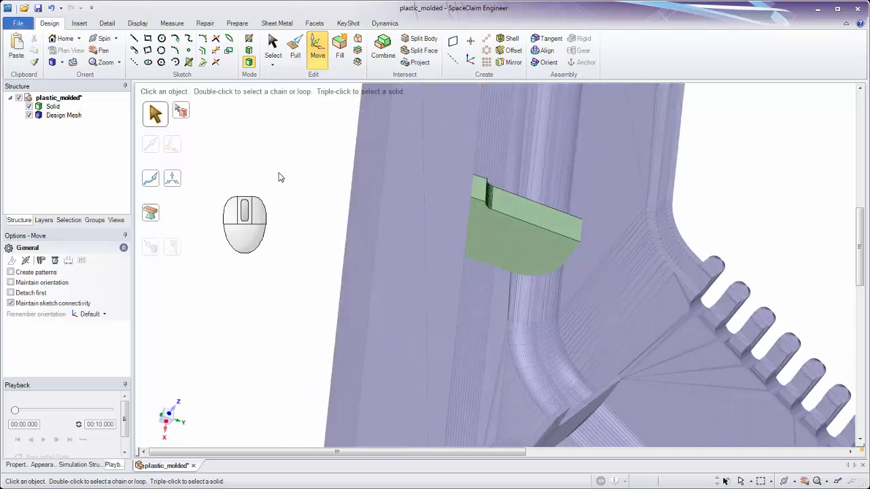
Step: Merge the solid rib into the part mesh with the facet Merge tool
left_click(315, 24)
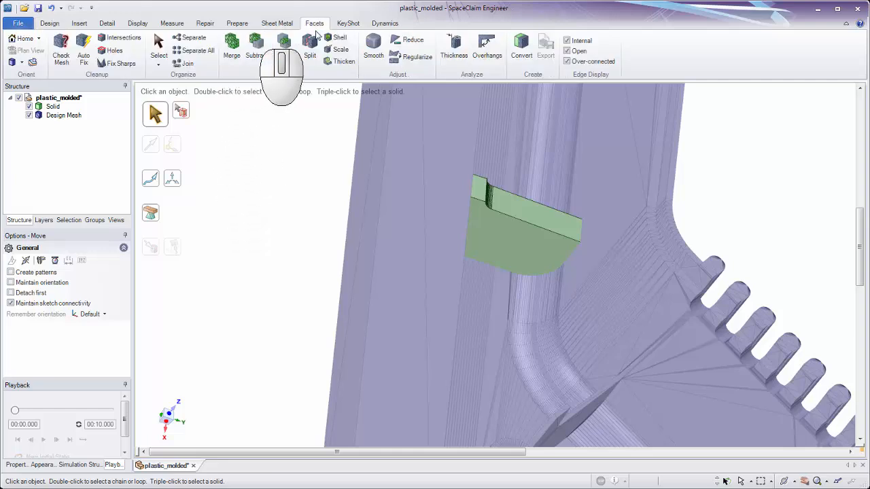
middle_click_drag(297, 175, 293, 177)
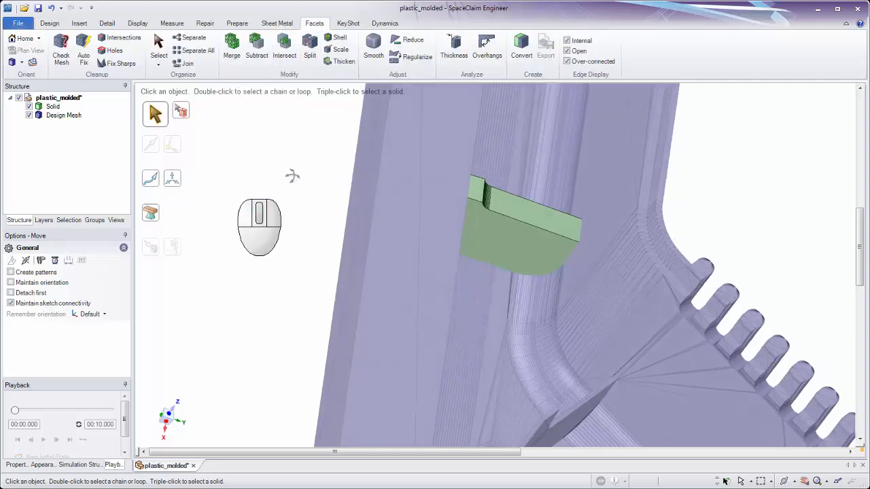
left_click(232, 53)
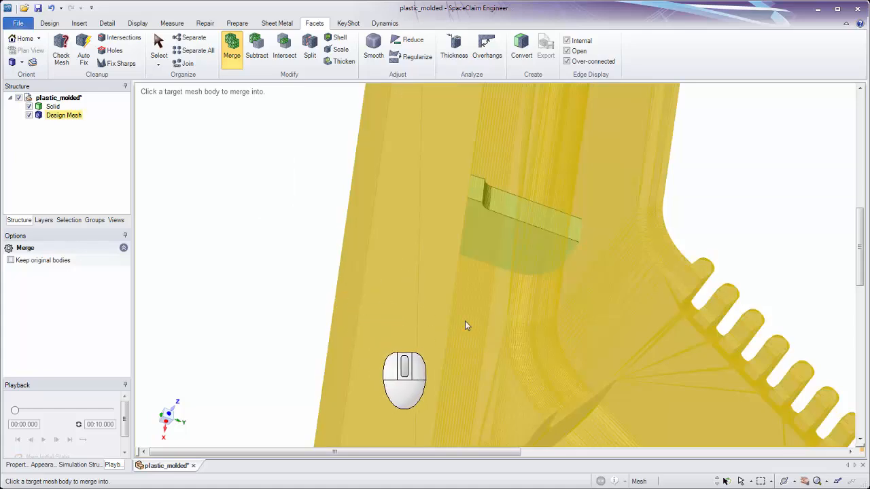
left_click(481, 318)
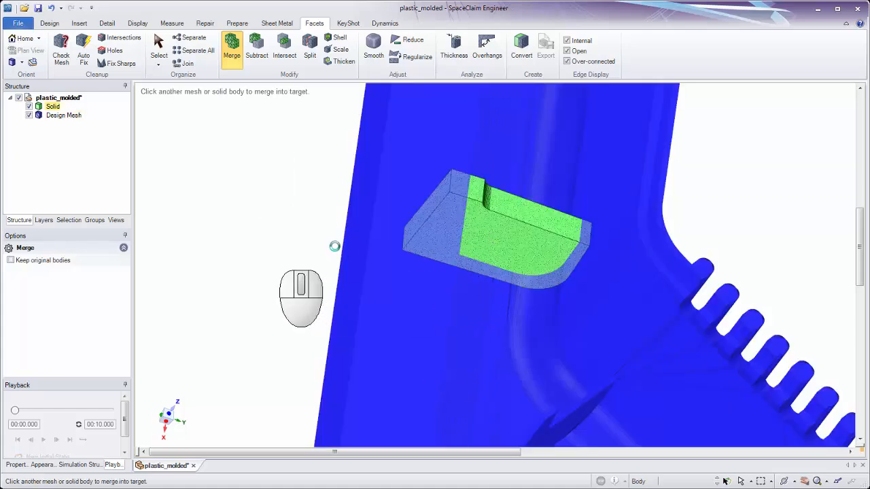
Step: Copy the coplanar facets of the outer lip's flat face and paste them as a separate mesh
middle_click_drag(334, 249, 564, 146)
middle_click_drag(617, 311, 600, 354, "ctrl")
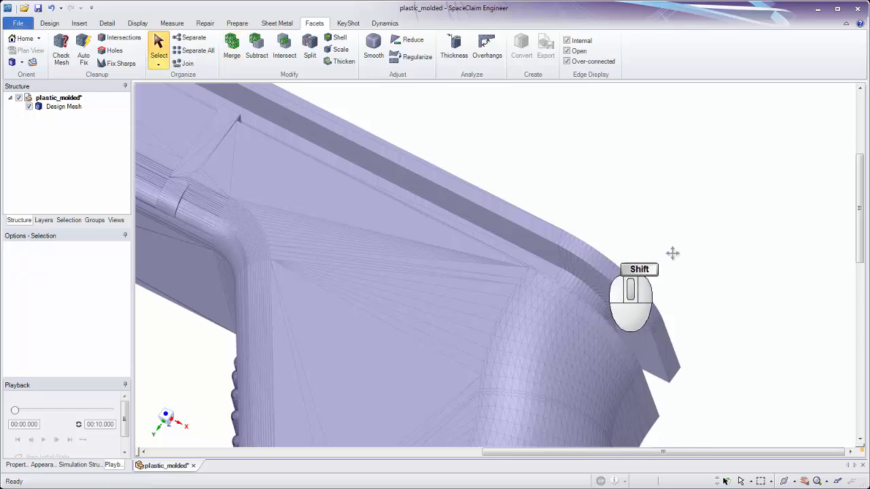
middle_click_drag(672, 254, 732, 323, "shift")
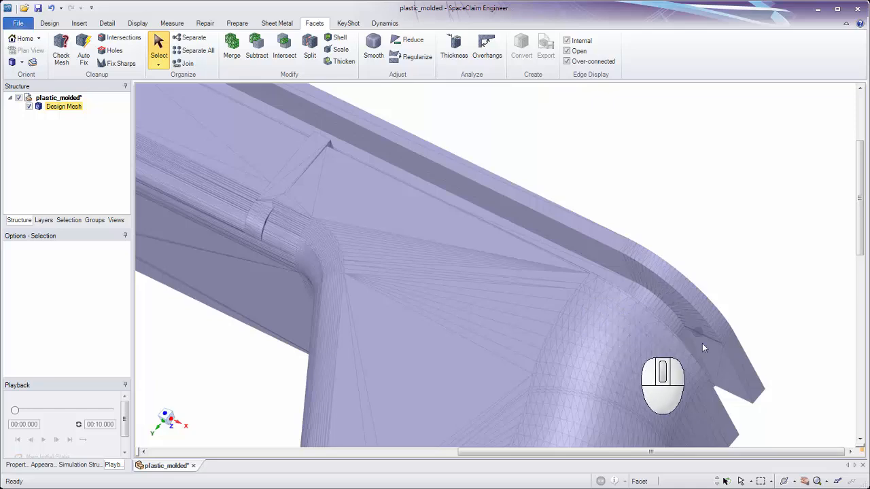
mouse_move(703, 346)
middle_mouse_down("ctrl")
mouse_move(680, 394)
mouse_move(702, 358)
middle_mouse_up("ctrl")
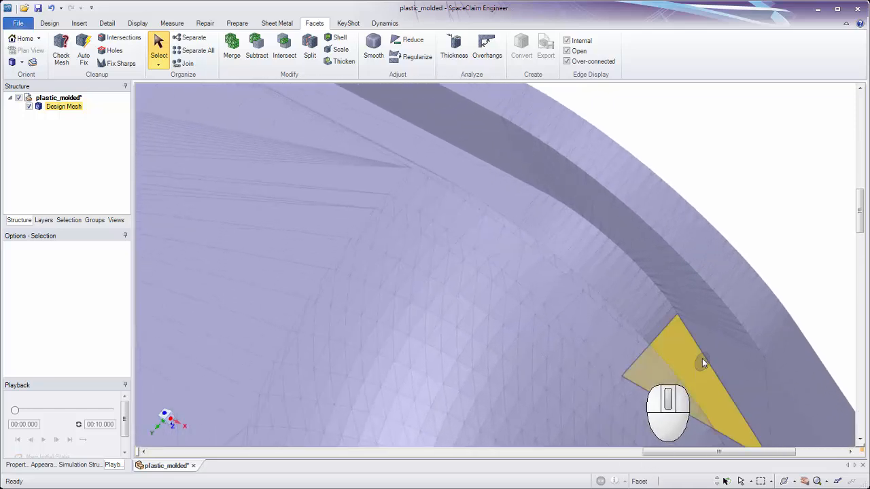
middle_click_drag(505, 164, 558, 256, "ctrl")
middle_click_drag(515, 220, 510, 215)
left_click(513, 218)
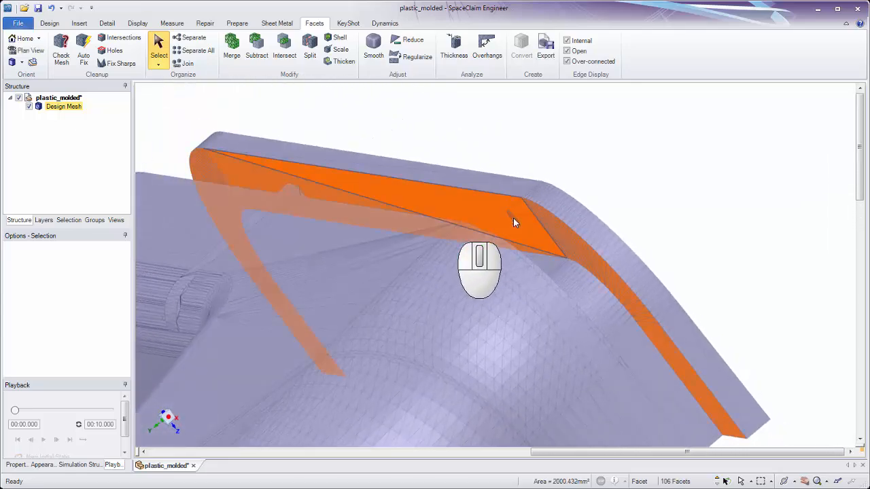
middle_click_drag(666, 236, 656, 234)
middle_click_drag(662, 235, 666, 235)
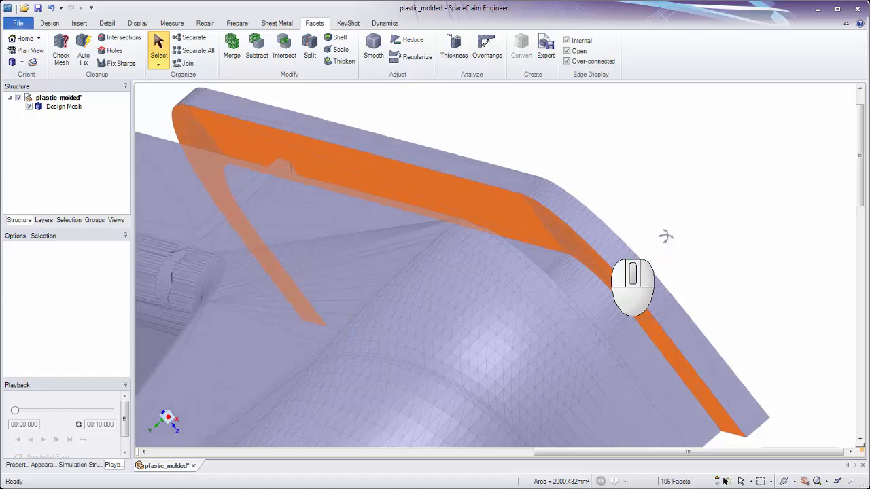
right_click(670, 215)
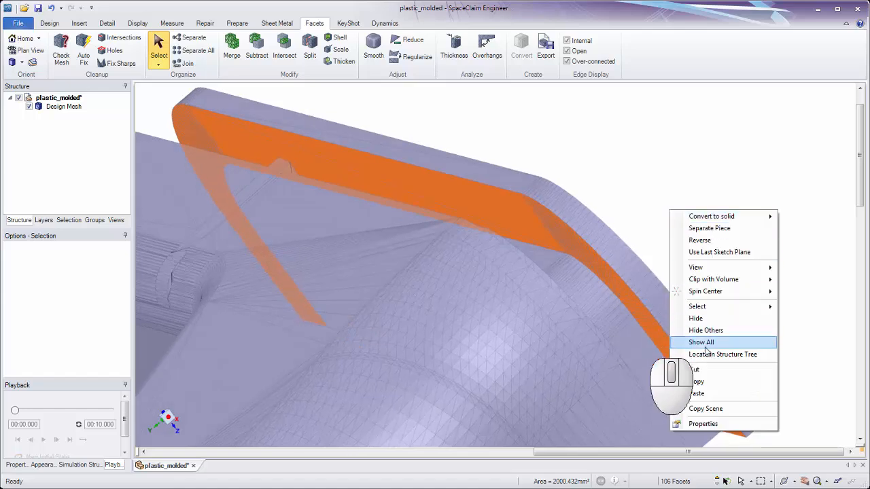
left_click(707, 381)
right_click(682, 173)
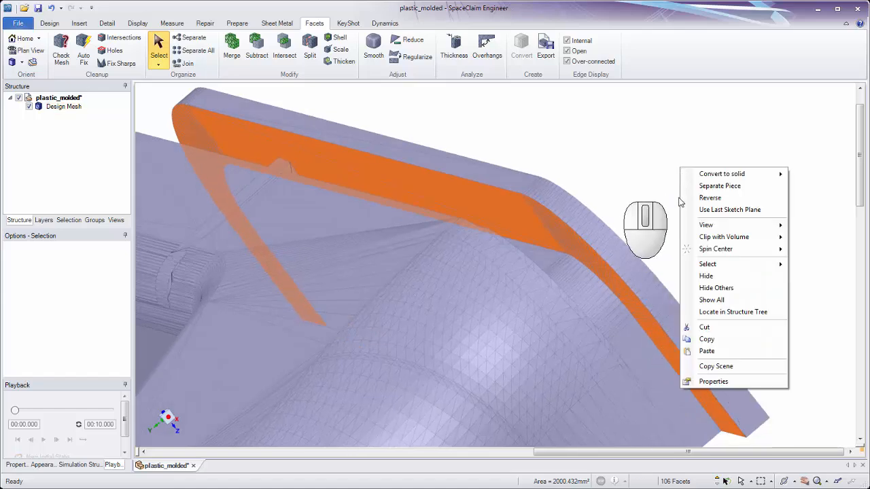
left_click(706, 350)
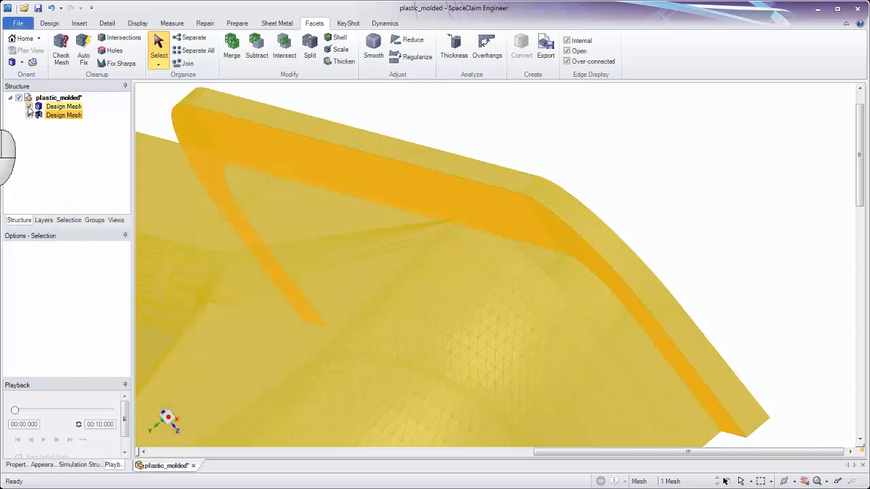
Step: Hide the original part mesh and convert the copied lip mesh with the Merge faces option
left_click(29, 107)
middle_click_drag(340, 171, 532, 208)
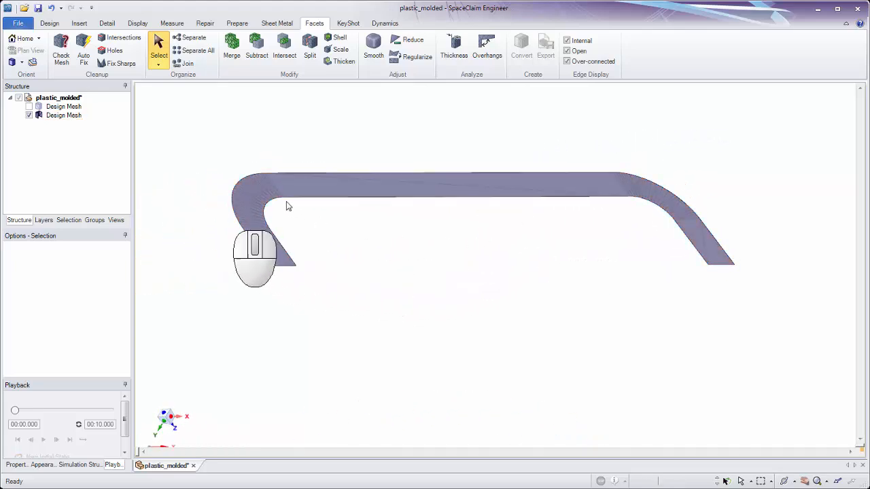
left_click(60, 115)
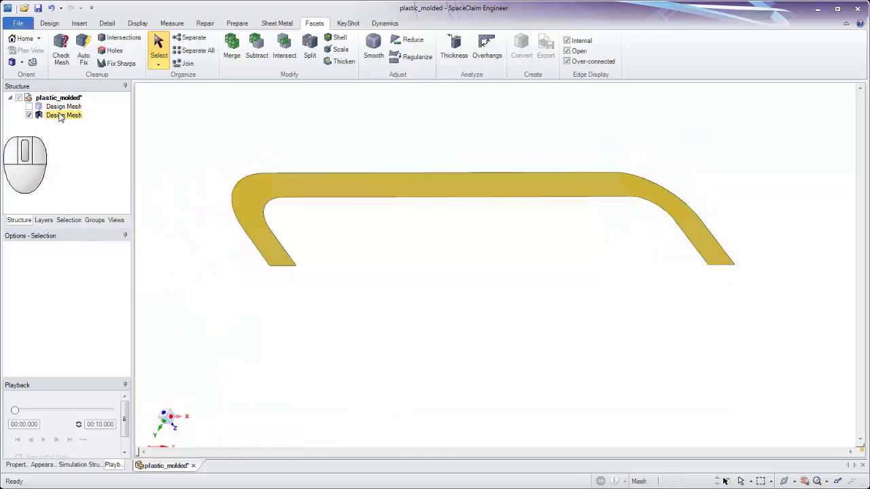
right_click(59, 117)
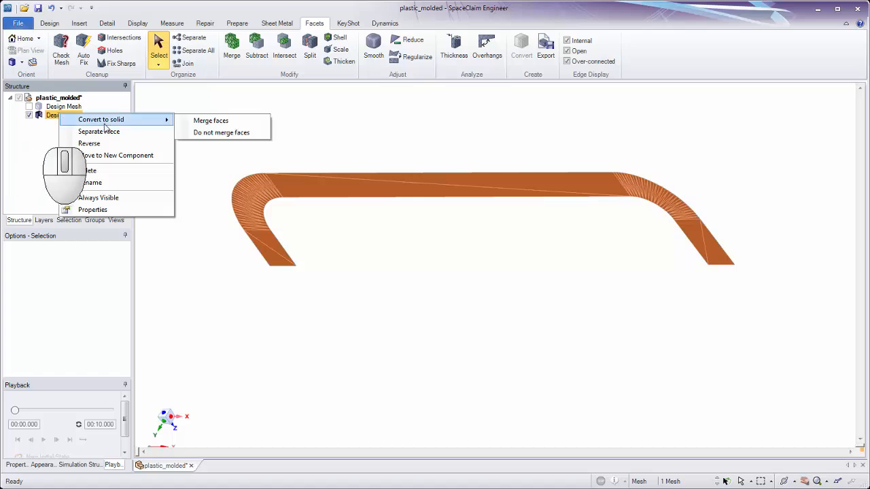
left_click(200, 121)
Step: Examine the individual edge segments around the lip surface's inner rounded corner
middle_click_drag(380, 237, 403, 231)
middle_click_drag(249, 211, 278, 322, "ctrl")
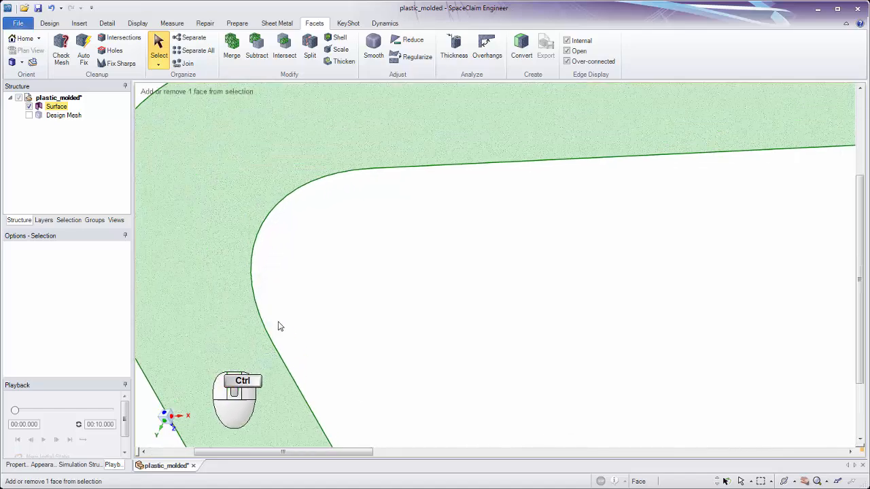
left_click(302, 168)
middle_click_drag(301, 169, 314, 227, "ctrl")
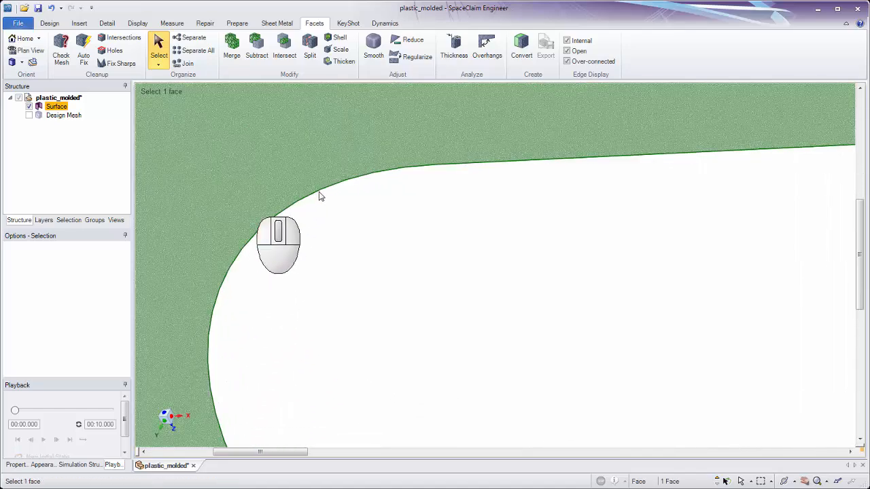
left_click(321, 196)
left_click(340, 188)
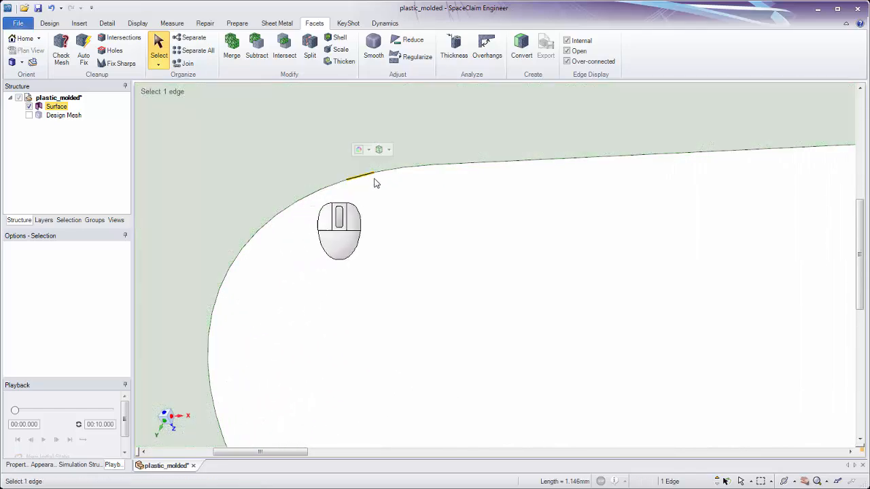
left_click(389, 170)
left_click(340, 188)
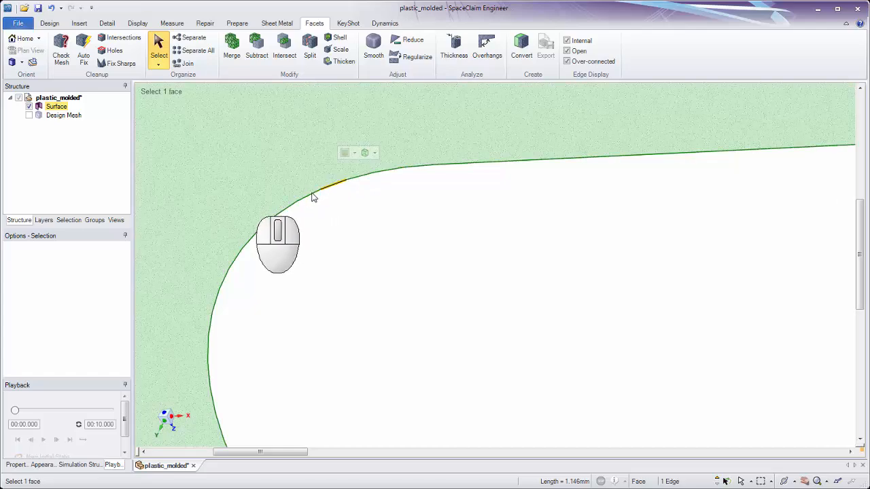
scroll(332, 254, "down", 5, "ctrl")
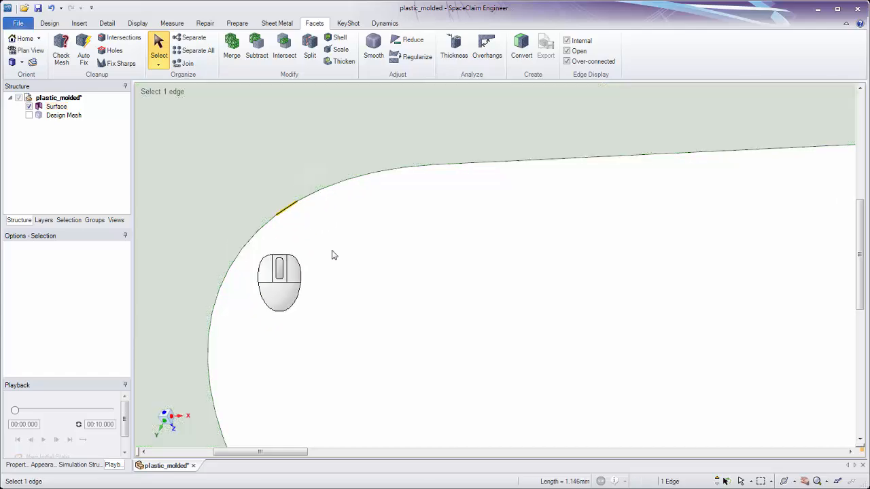
middle_click_drag(348, 138, 373, 67, "ctrl")
middle_click_drag(422, 138, 349, 200, "shift")
Step: Switch the lip surface to sketch mode and check the curve segments at its end and inner corner
left_click(361, 126)
left_click(348, 200)
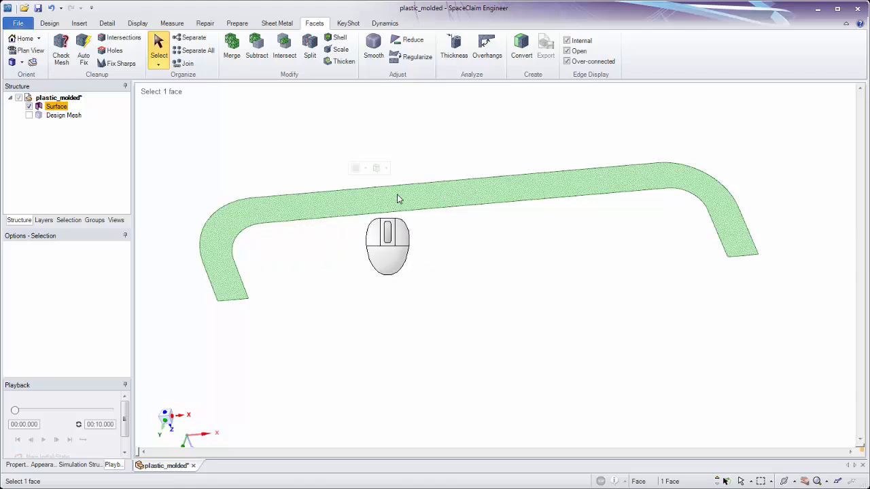
left_click(50, 24)
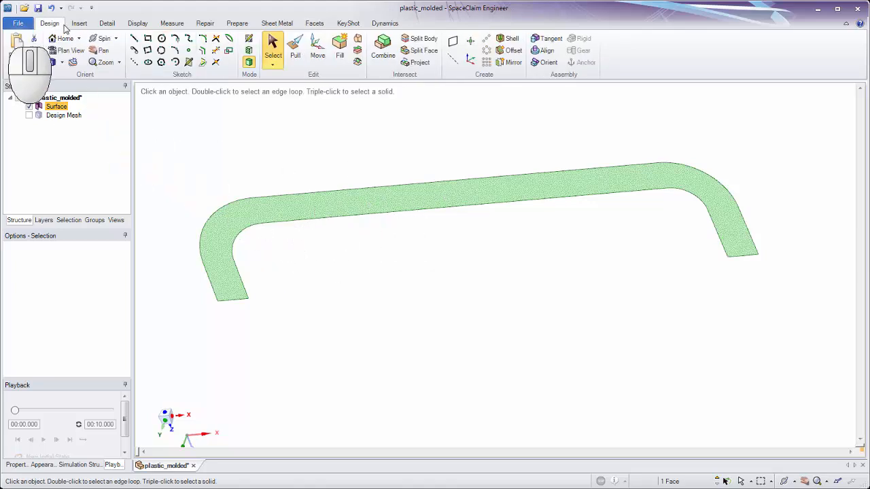
left_click(250, 39)
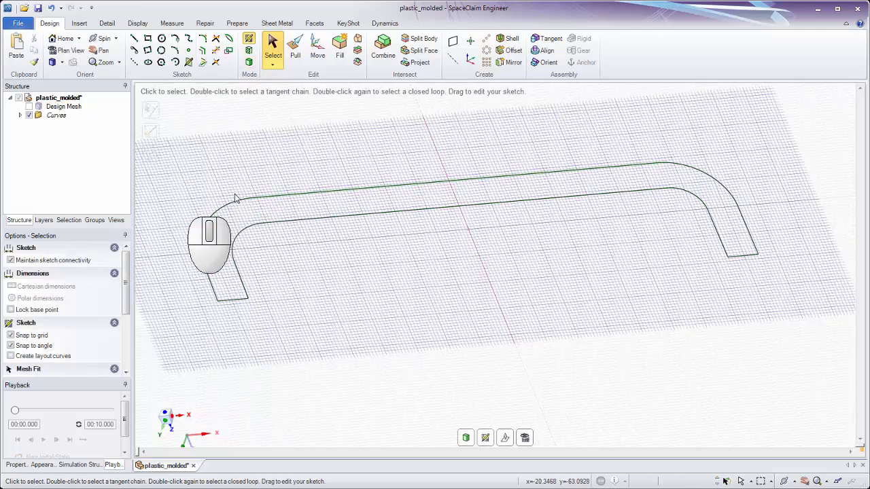
left_click(228, 297)
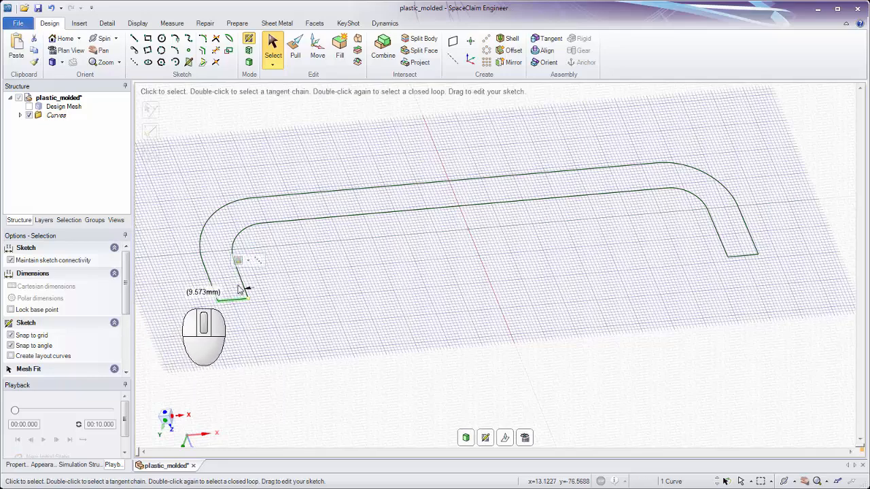
scroll(227, 251, "up", 3, "ctrl")
scroll(225, 356, "up", 3, "ctrl")
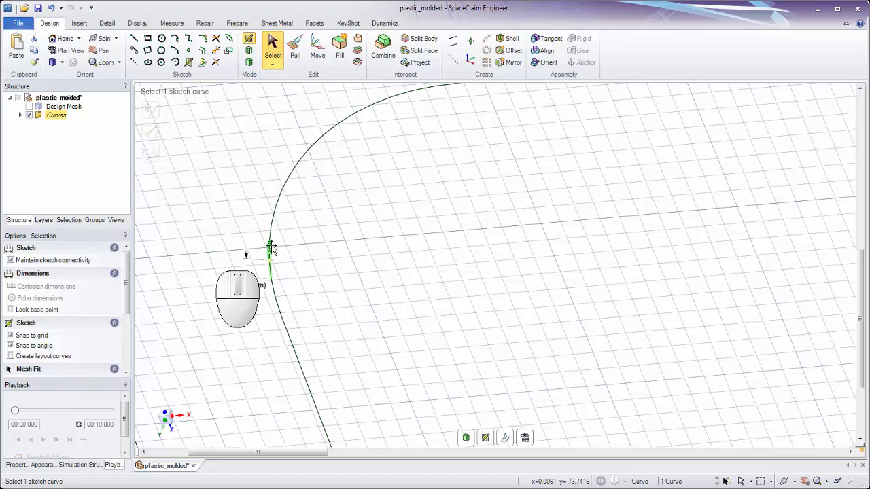
scroll(361, 301, "down", 10, "ctrl")
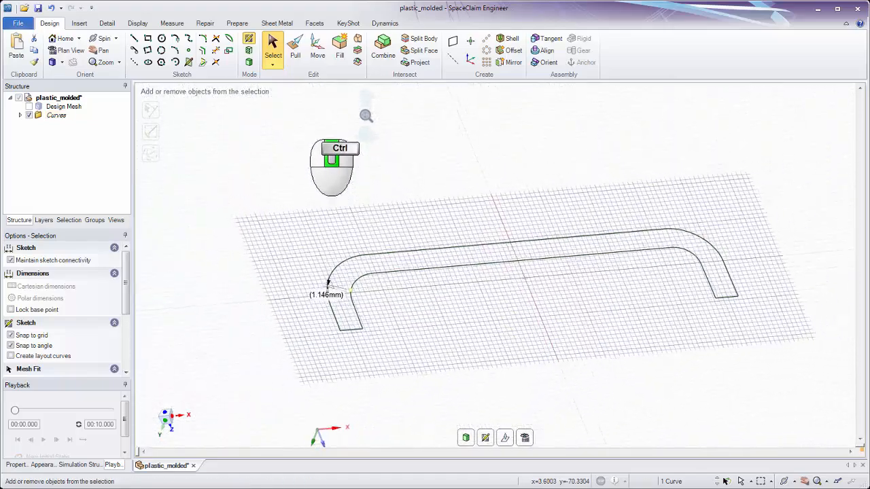
middle_click_drag(329, 153, 319, 150, "shift")
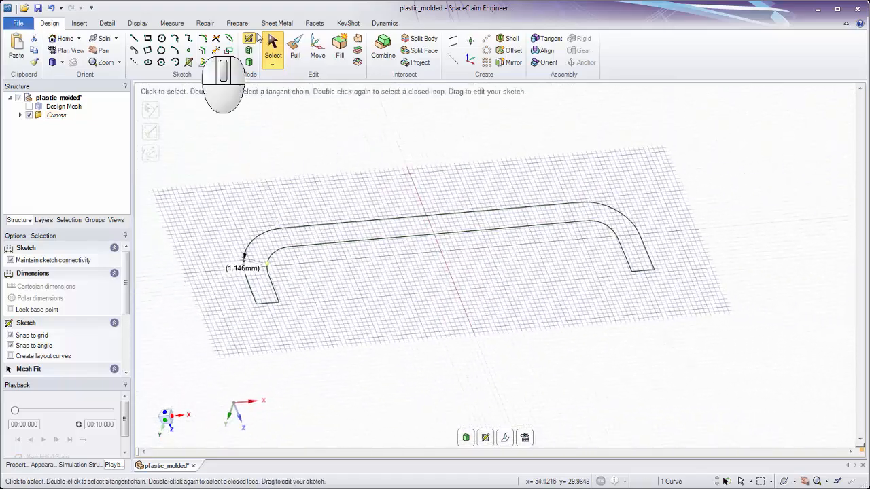
Step: Run Fit Curves on all of the lip's sketch curves using lines and arcs with corrected tangency
left_click(206, 24)
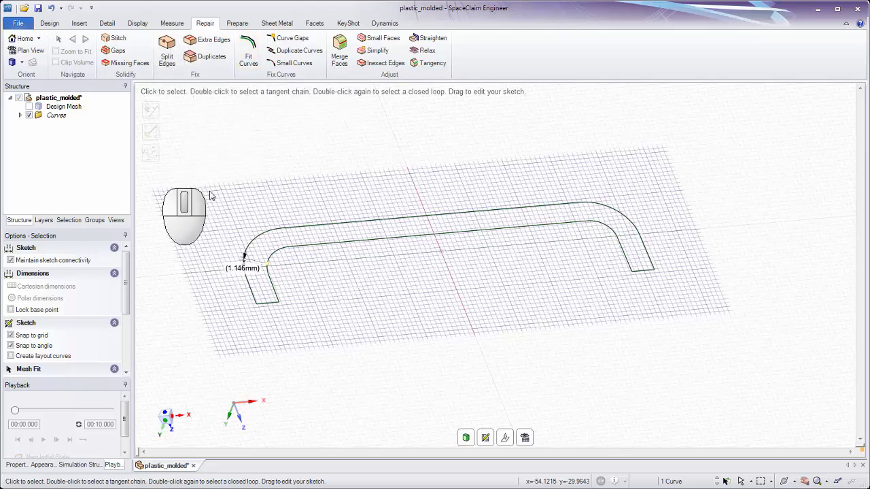
left_click_drag(188, 195, 717, 330)
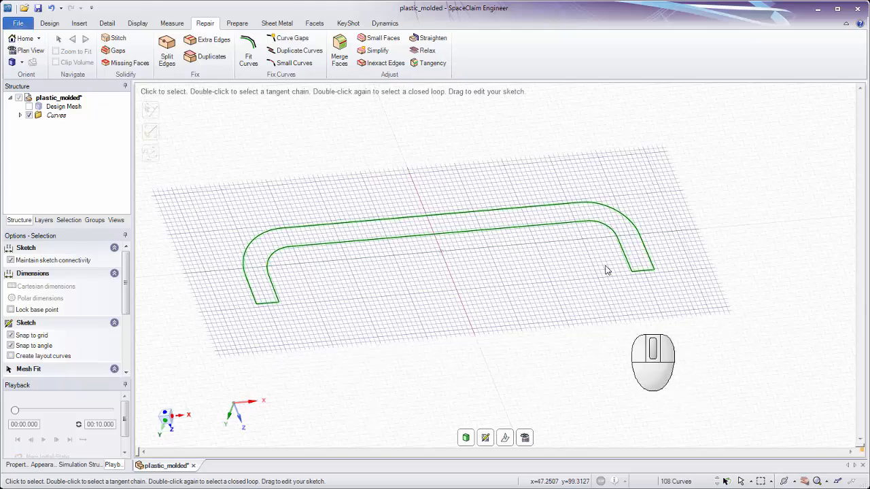
left_click(252, 63)
middle_click_drag(305, 154, 348, 148)
middle_click_drag(320, 346, 306, 369, "ctrl")
middle_click_drag(303, 368, 435, 341, "shift")
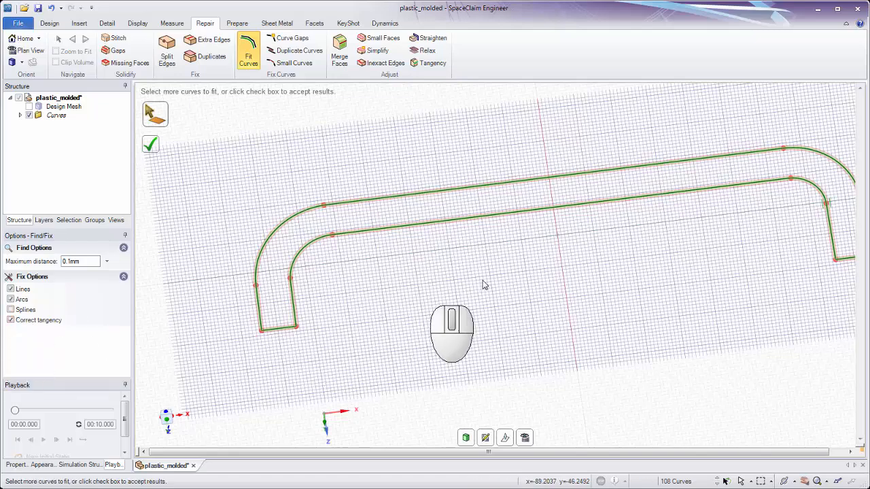
middle_click_drag(483, 284, 416, 275, "shift")
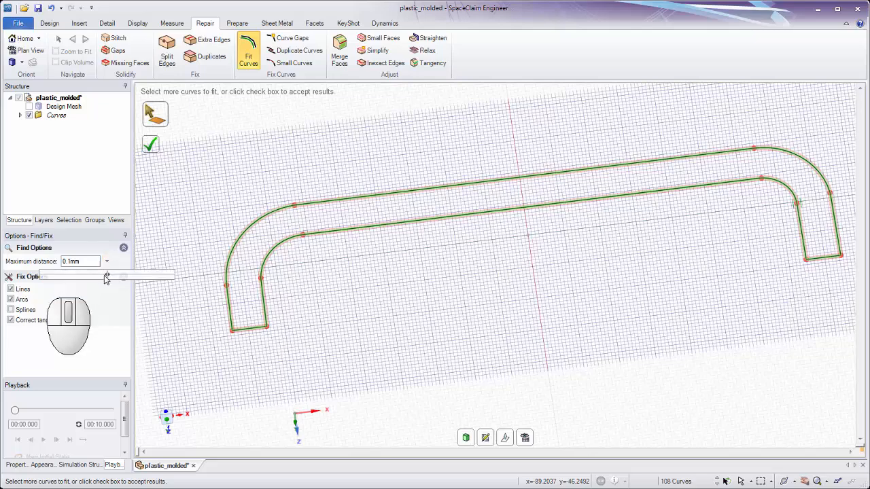
Step: Try maximum fitting distances of 0.939 mm and 0.085 mm for the lip curves
left_click_drag(106, 279, 565, 274)
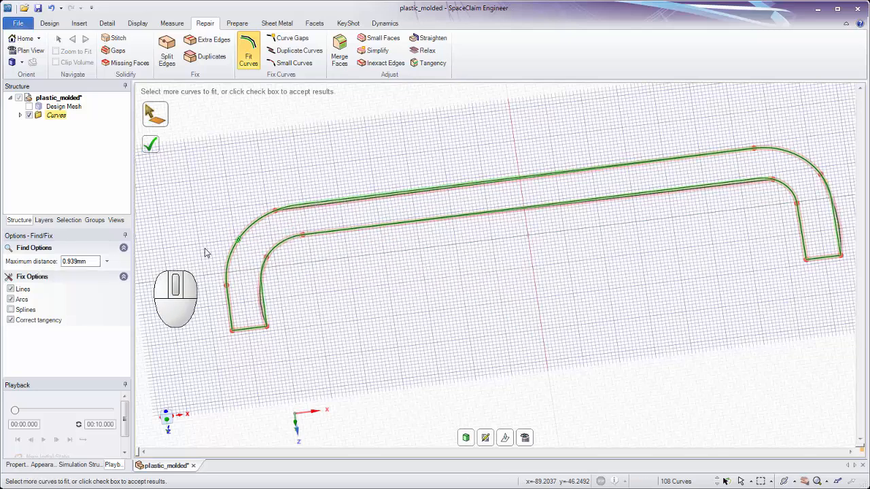
left_click(110, 265)
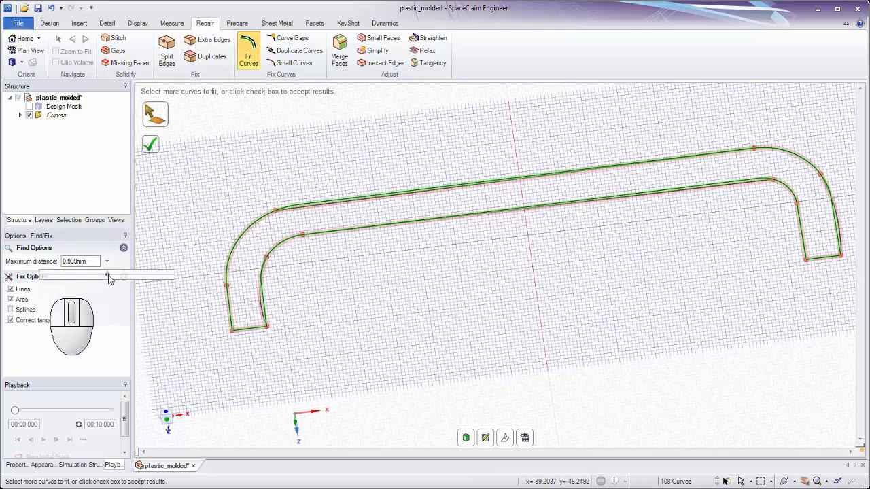
left_click_drag(94, 276, 60, 276)
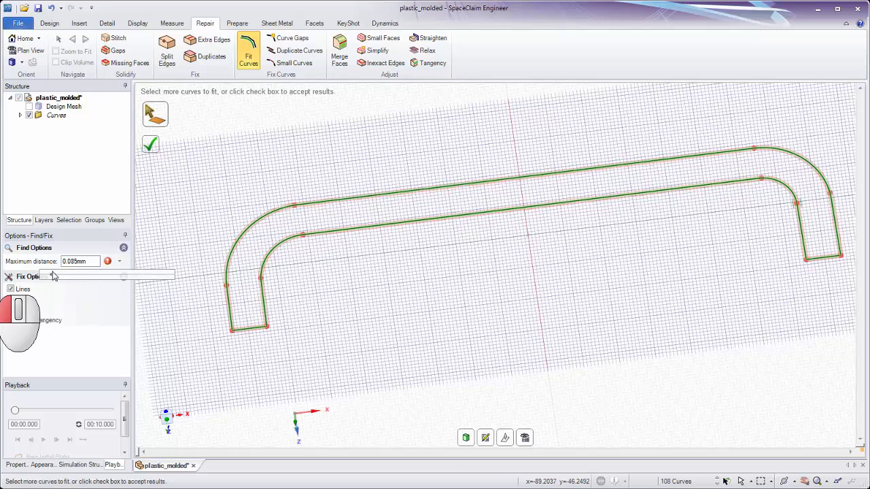
left_click_drag(54, 274, 54, 275)
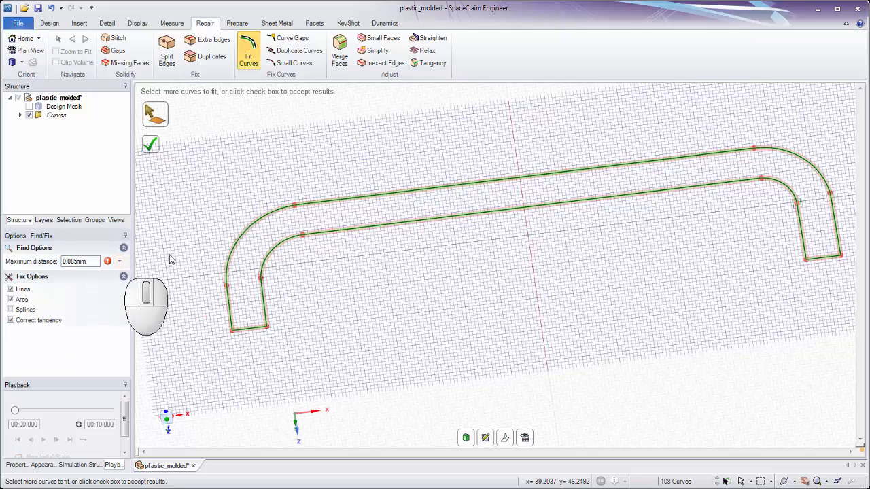
Step: Accept the curve fit with a maximum distance of 0.023 mm and return the lip sketch to 3D mode
left_click_drag(119, 277, 111, 278)
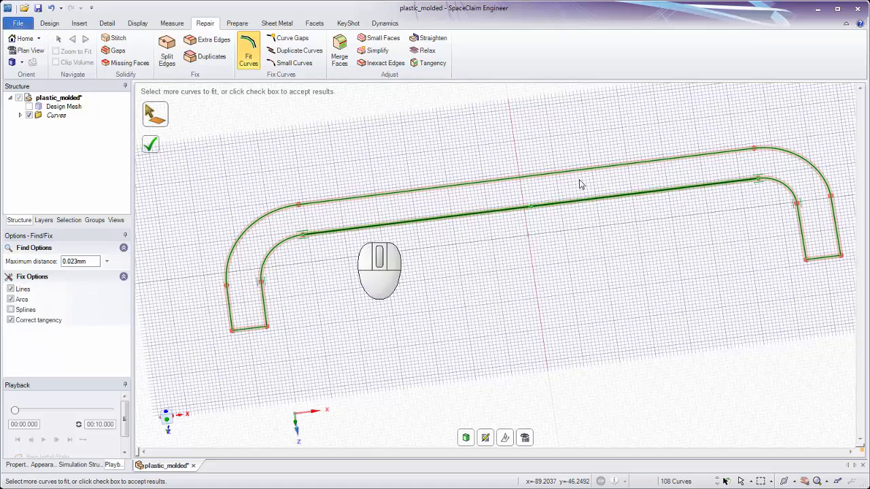
left_click(154, 146)
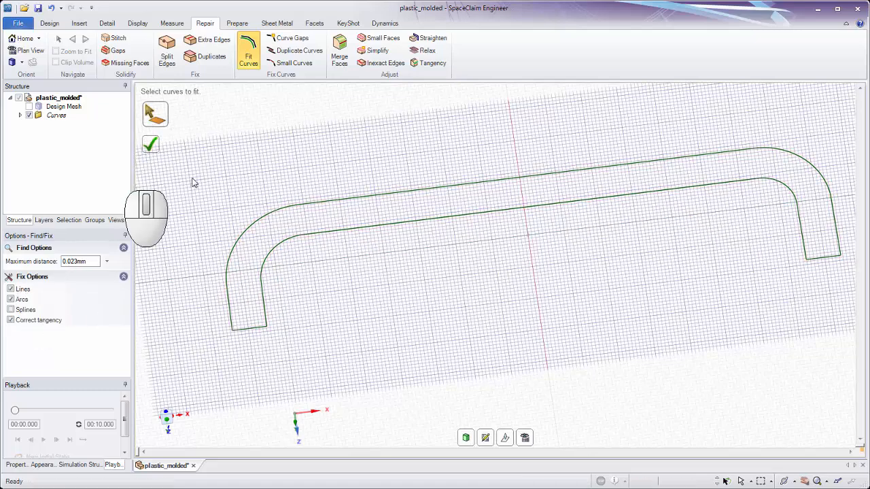
left_click(49, 23)
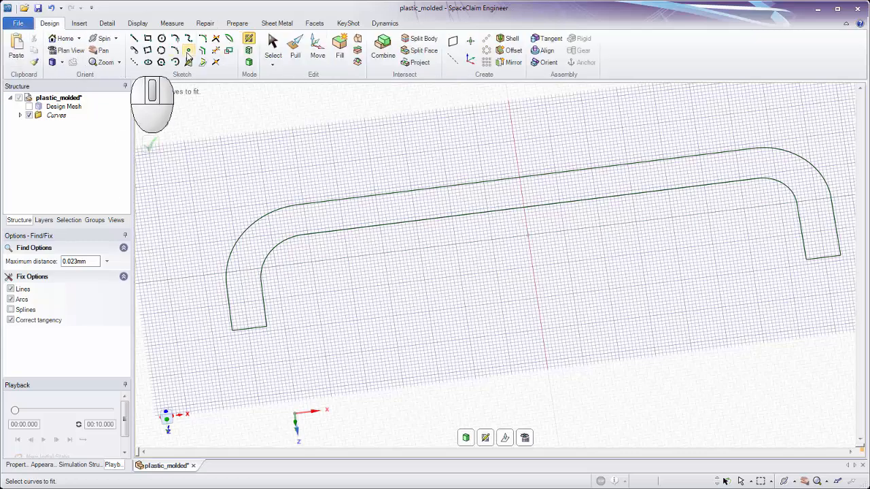
left_click(249, 63)
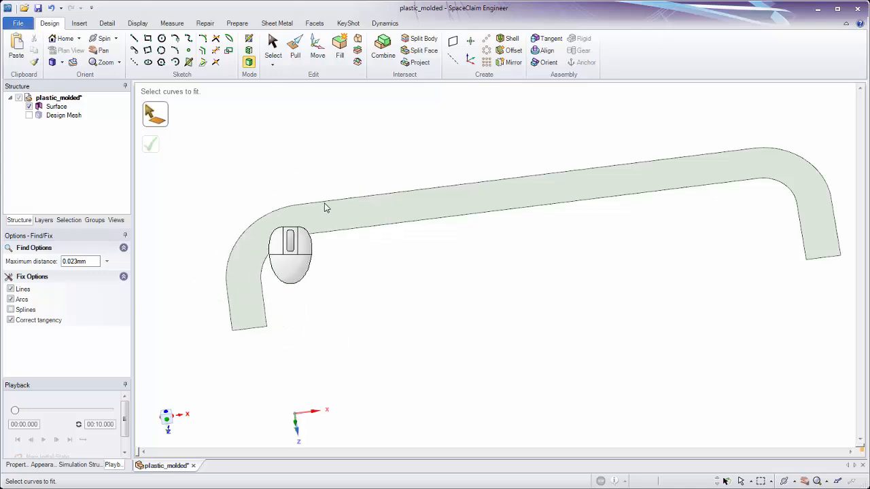
Step: Pull the lip surface about 1.6 mm downward into a solid, with the design mesh shown for reference
left_click(295, 46)
middle_click_drag(406, 305, 368, 152)
middle_click_drag(301, 246, 326, 274, "ctrl")
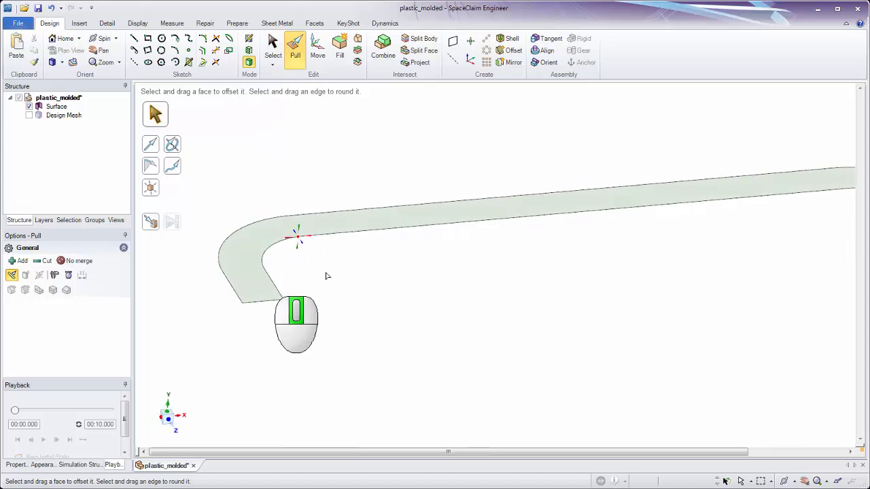
left_click(249, 285)
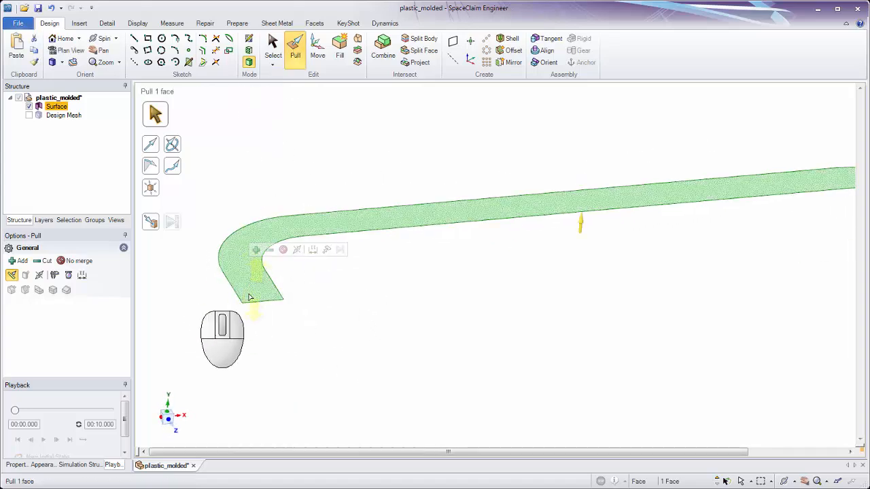
left_click(30, 115)
middle_click_drag(361, 249, 388, 278)
left_click(391, 274)
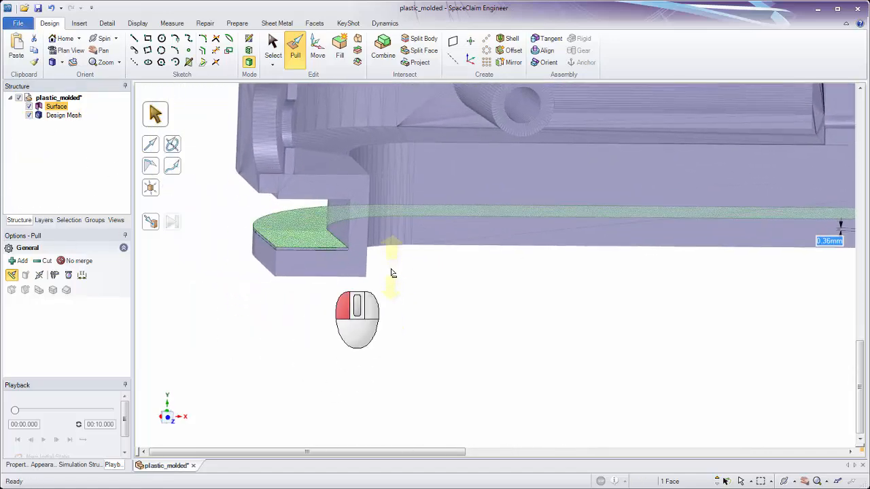
left_click_drag(392, 280, 392, 280)
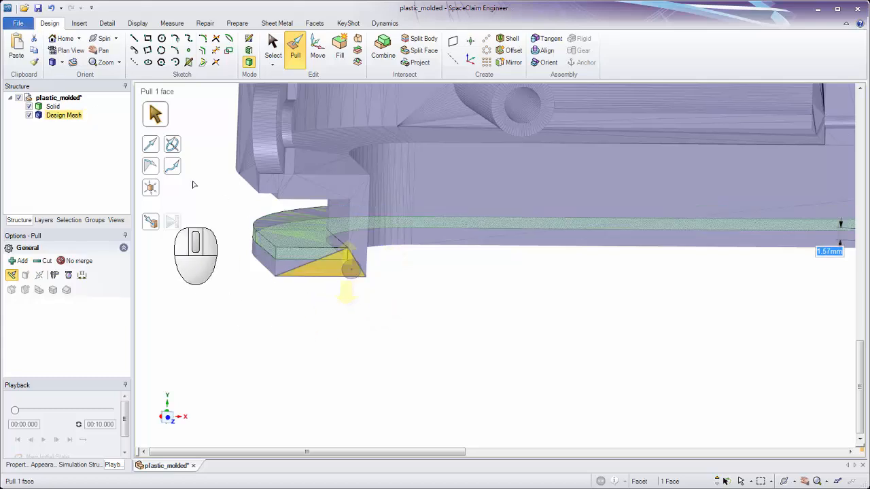
left_click(272, 320)
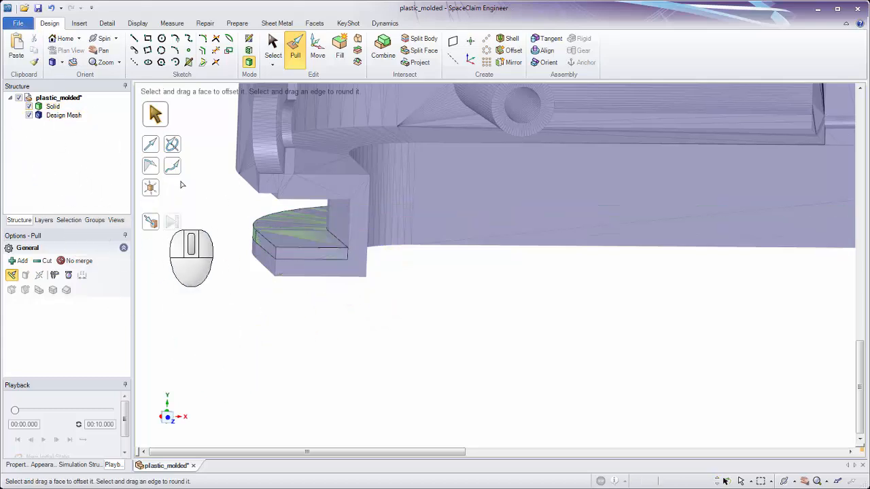
Step: Compare the thickened lip solid with the original part by toggling the design mesh's visibility
left_click(29, 115)
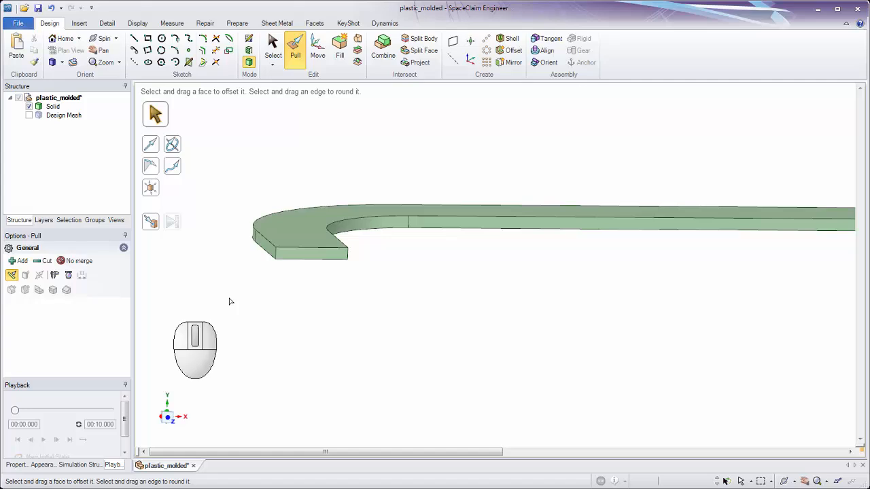
left_click(294, 218)
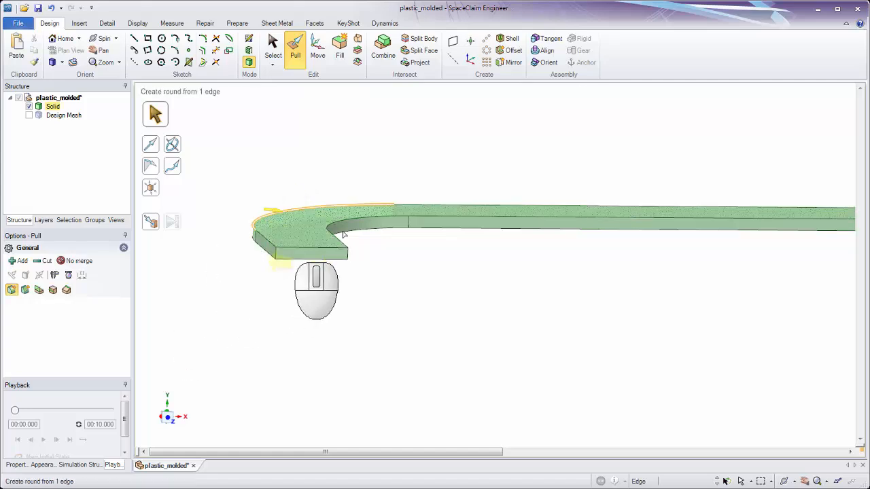
left_click(34, 115)
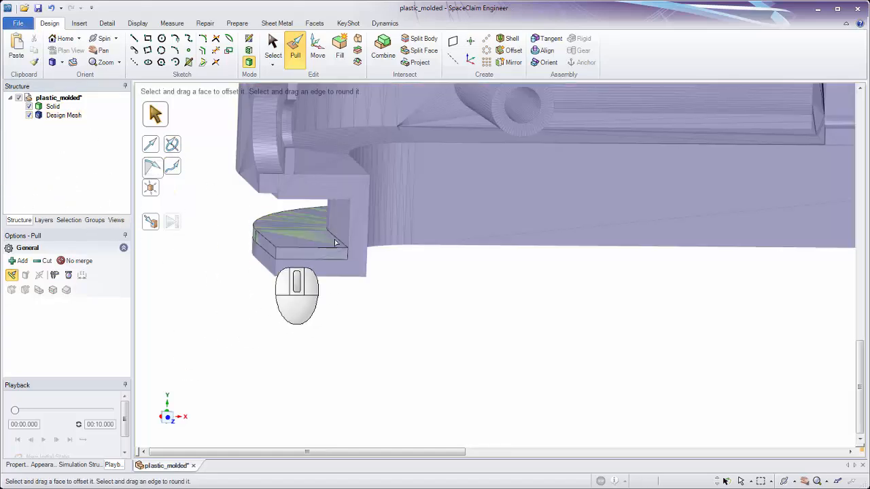
left_click(48, 116)
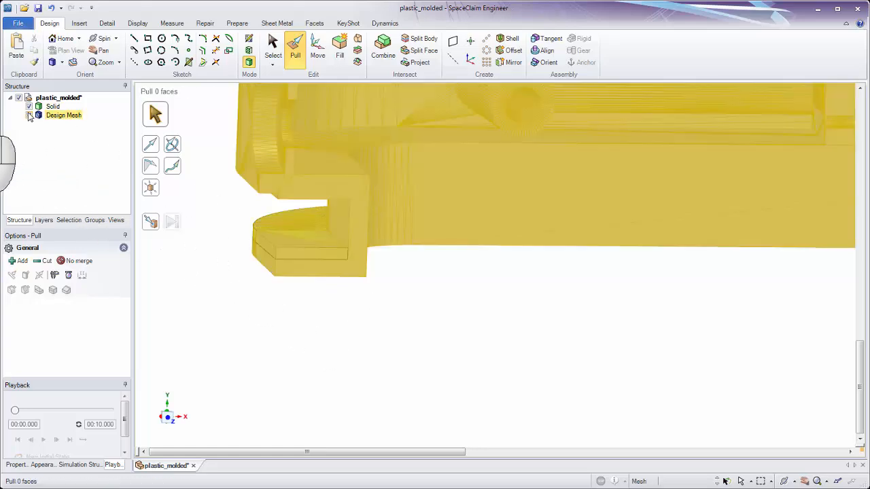
left_click(28, 116)
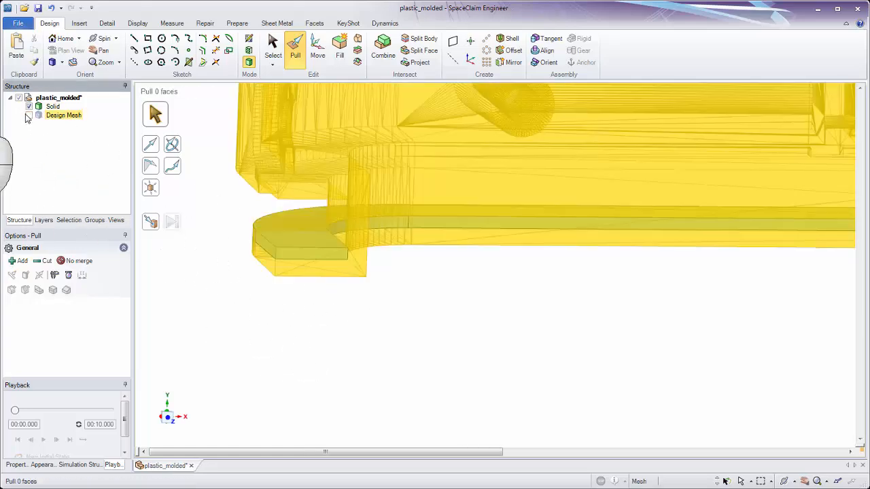
left_click(29, 116)
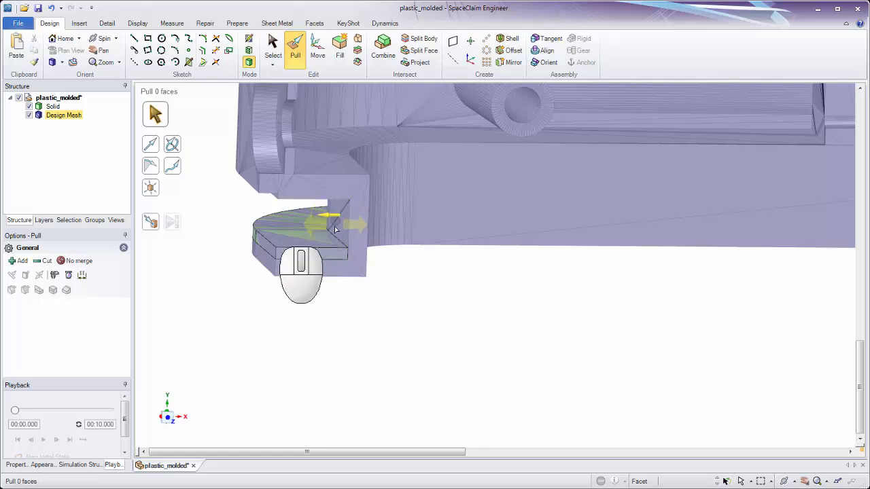
middle_click_drag(336, 231, 330, 233)
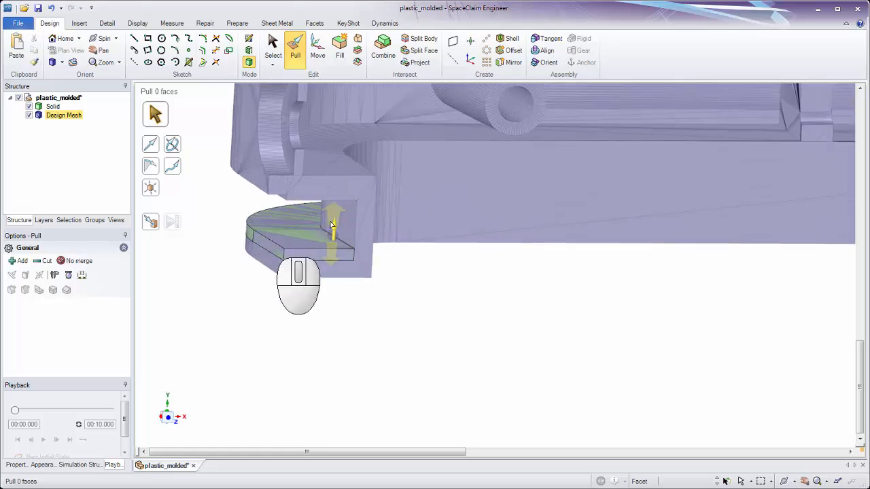
left_click(317, 241)
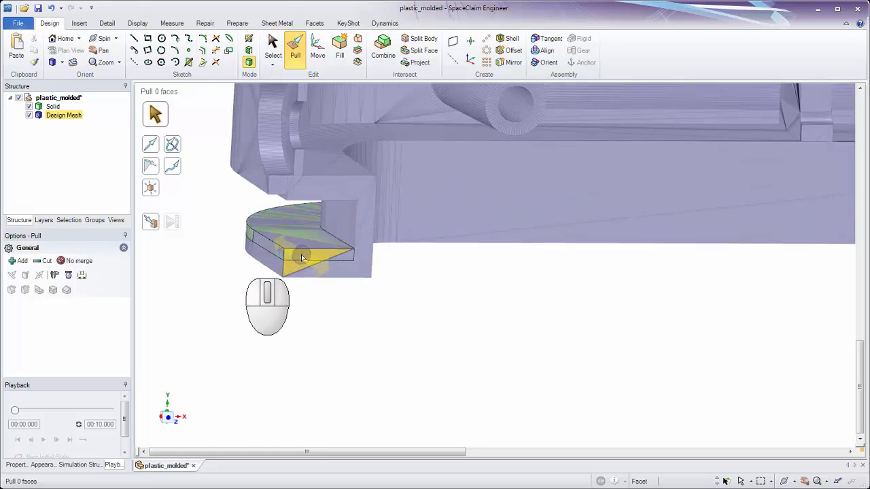
left_click(30, 117)
left_click(29, 117)
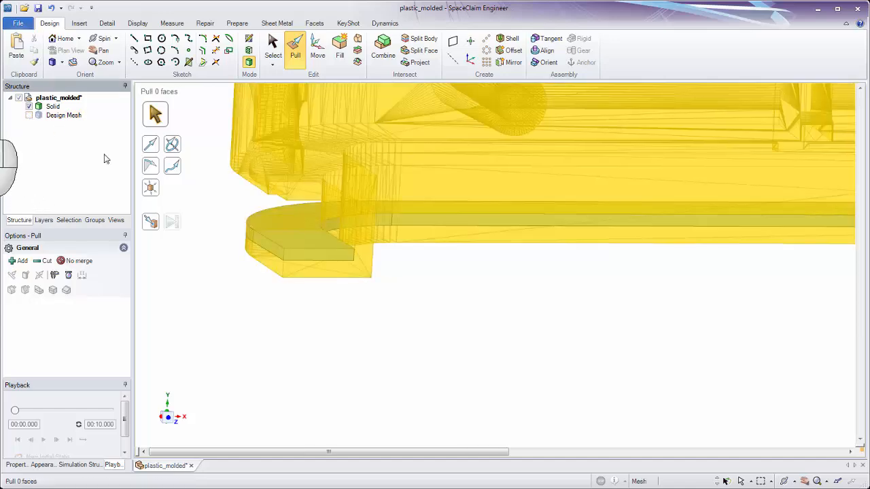
middle_click_drag(355, 272, 322, 299)
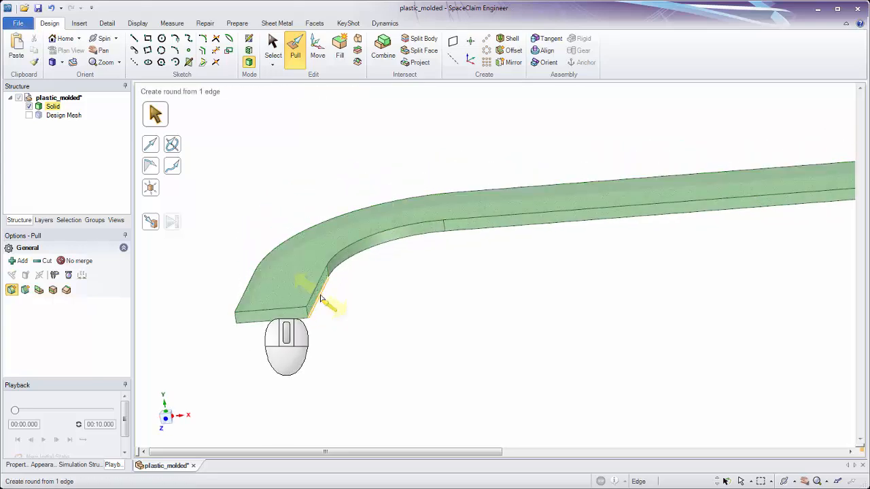
double_click(322, 299)
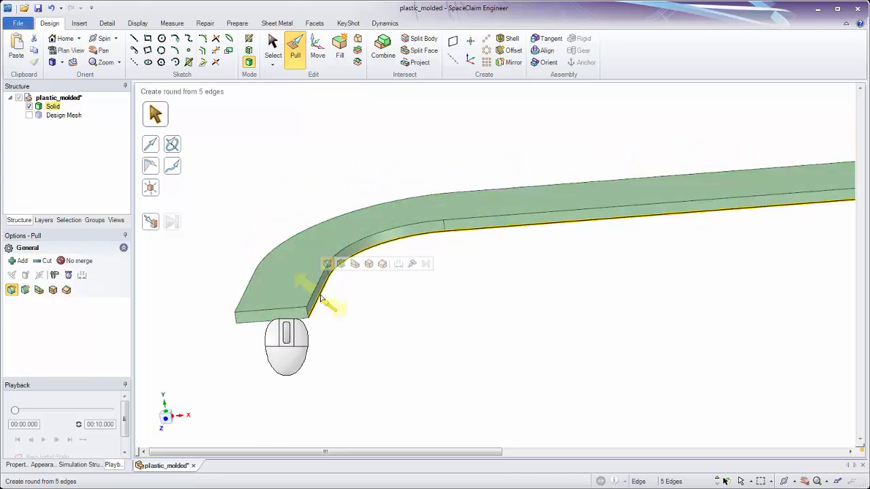
middle_click_drag(320, 283, 319, 191, "ctrl")
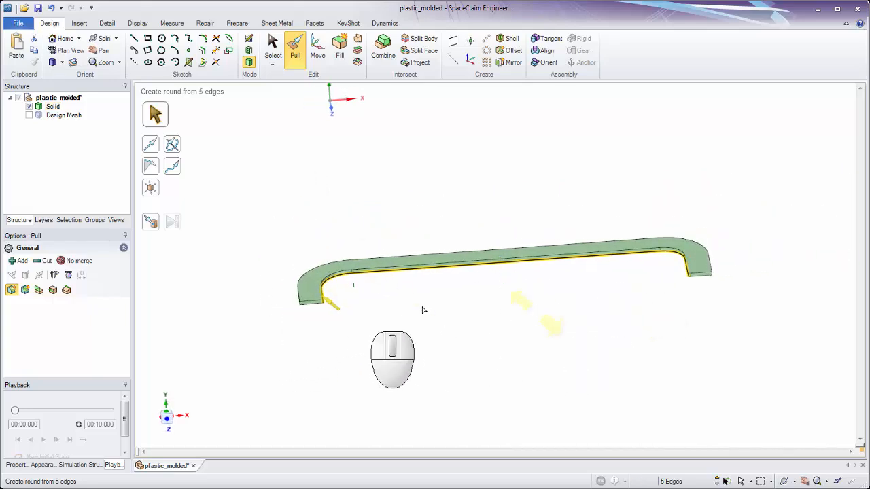
middle_click_drag(423, 307, 334, 356, "ctrl")
left_click(329, 353)
Step: Select the continuous run of lower inner edges from one end of the lip solid to the other
left_click(259, 288)
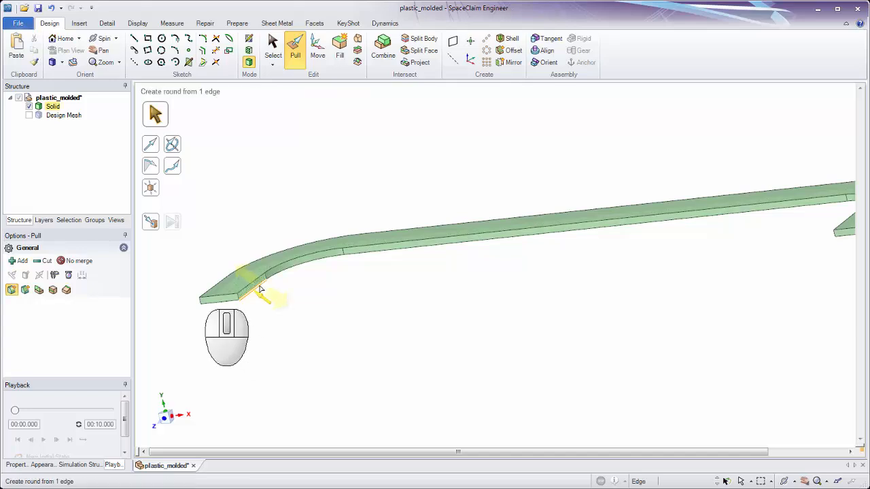
middle_click_drag(304, 315, 646, 336)
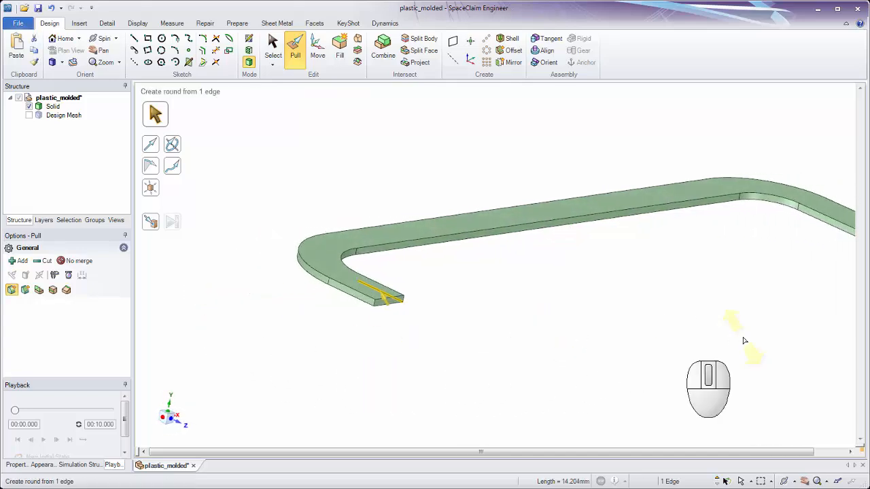
left_click(814, 230, "shift")
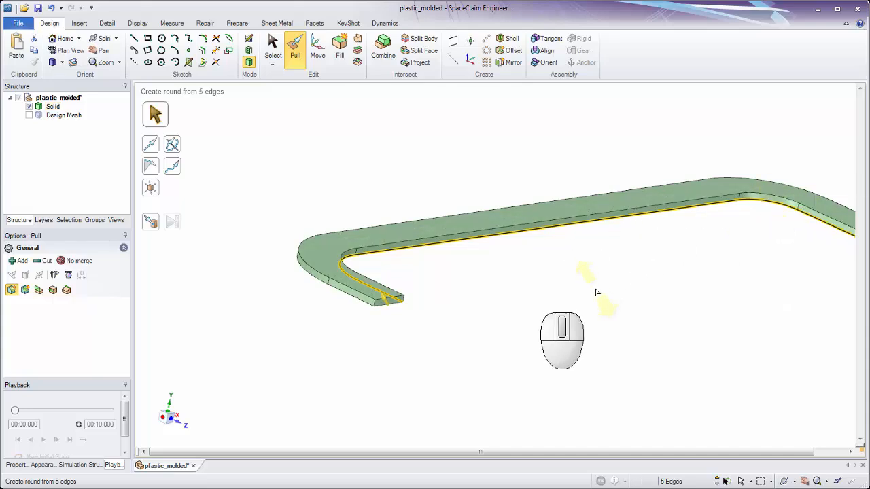
middle_click_drag(596, 292, 394, 357)
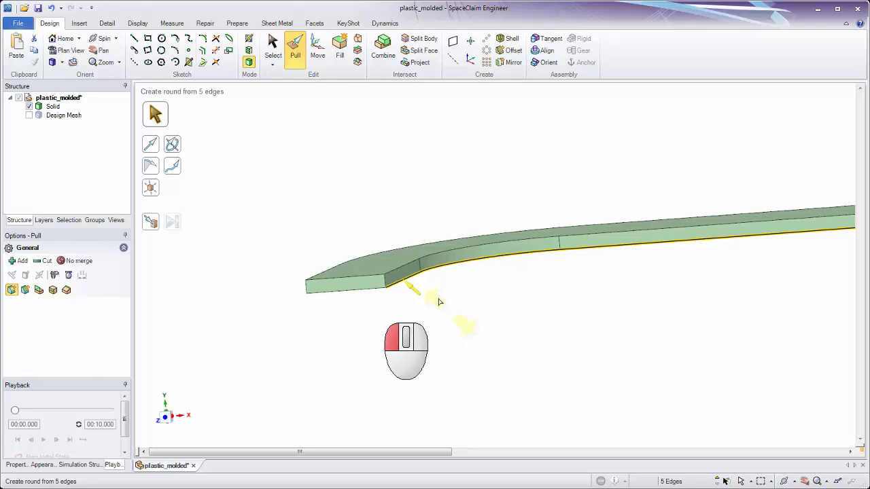
left_click_drag(439, 302, 437, 304)
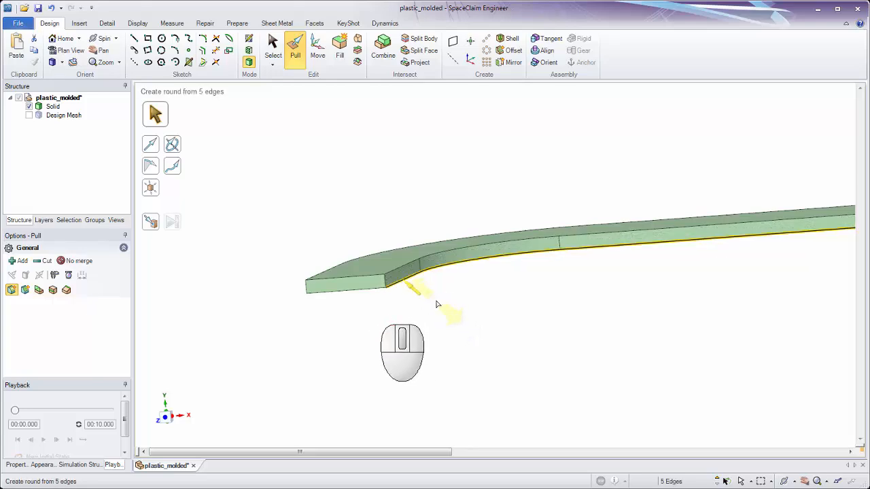
Step: Extrude the selected edges about 1.1 mm inward, away from the lip, as a flat strip surface
left_click(39, 291)
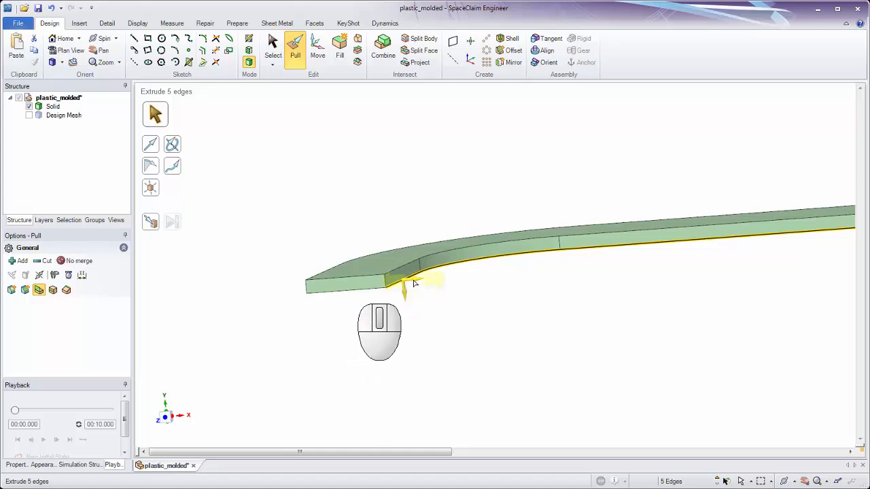
middle_click_drag(414, 282, 384, 322)
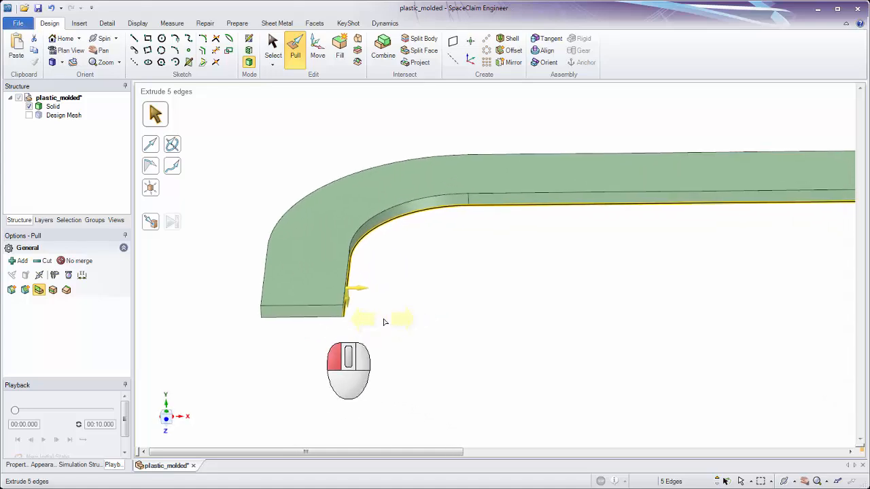
mouse_move(384, 322)
left_mouse_down()
mouse_move(513, 333)
mouse_move(393, 331)
left_mouse_up()
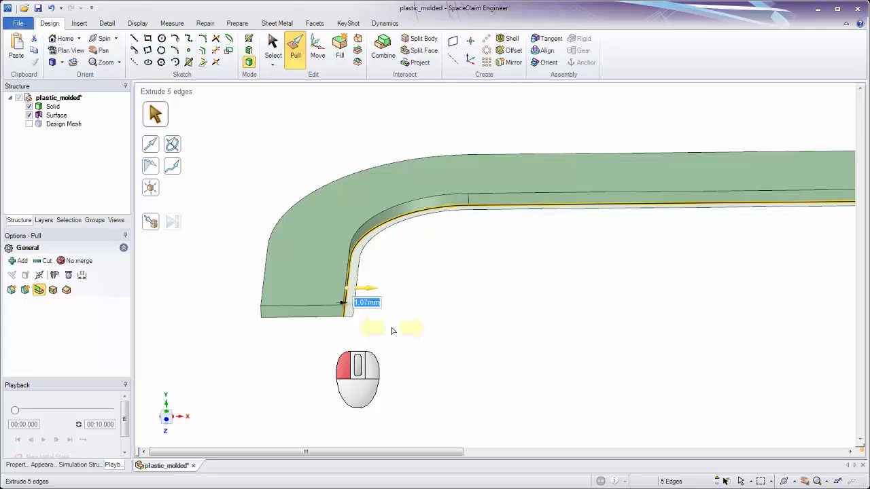
left_click_drag(392, 331, 391, 331)
Step: Pull the extruded strip upward into an upright wall along the lip's inner side
middle_click_drag(373, 329, 410, 319, "ctrl")
left_click_drag(412, 318, 415, 261)
middle_click_drag(415, 261, 416, 329)
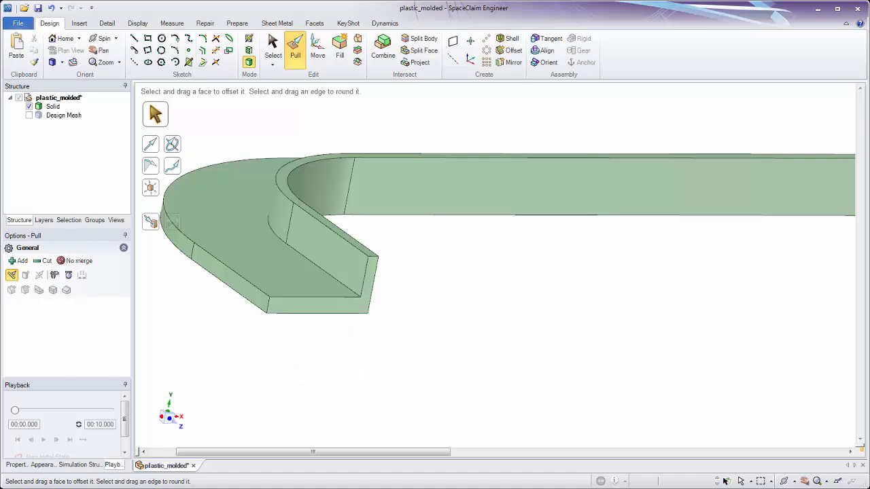
Step: Show the design mesh to compare the lip's new inner wall with the original part, and hide the mesh again
left_click(29, 115)
middle_click_drag(408, 302, 340, 219)
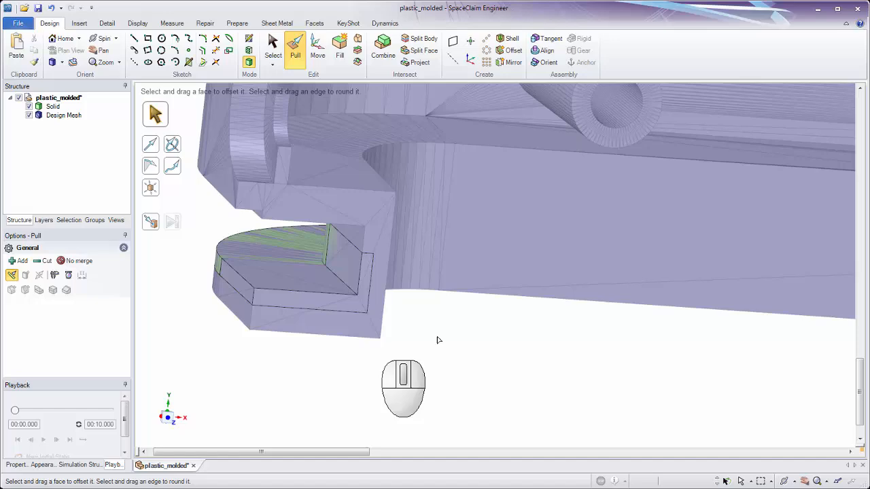
middle_click_drag(438, 340, 474, 333)
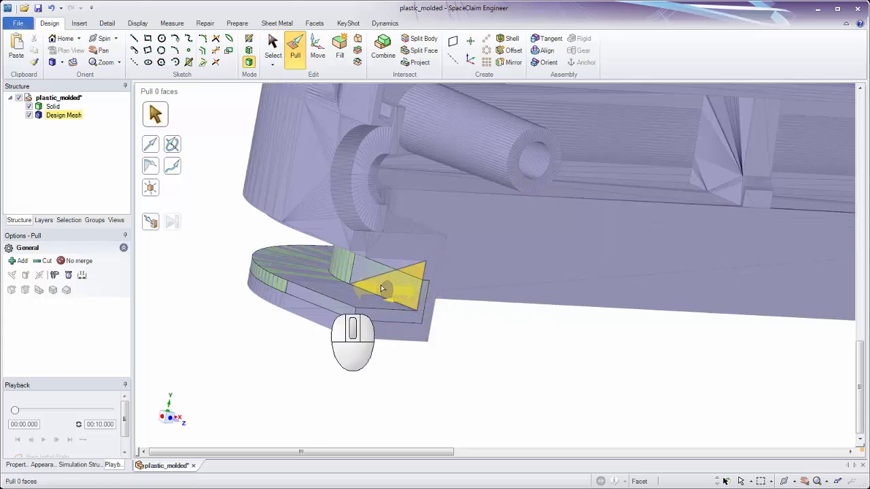
middle_click_drag(428, 306, 469, 349)
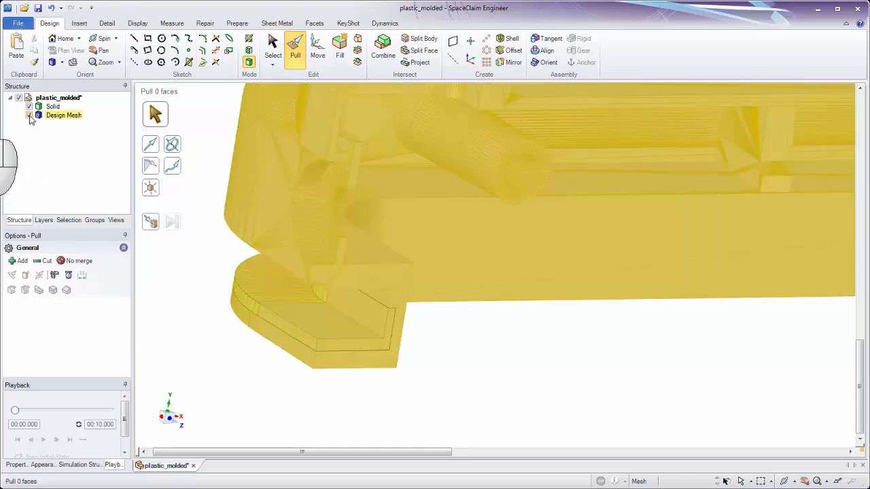
left_click(28, 115)
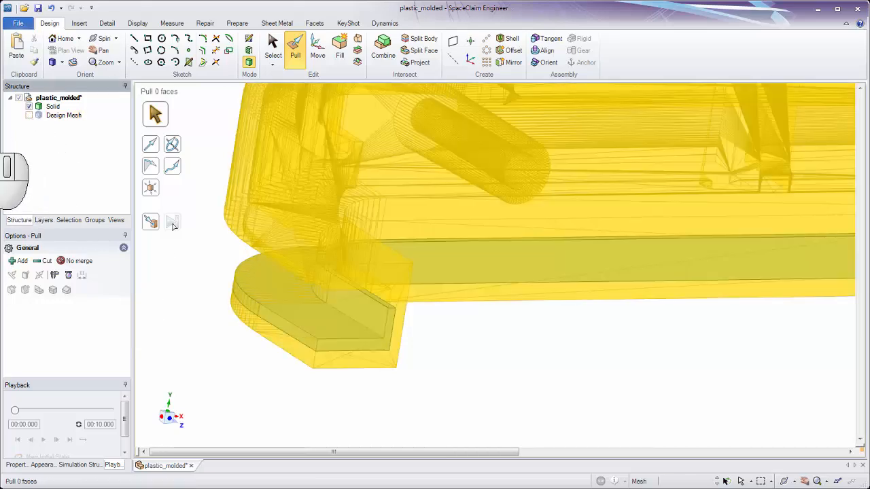
Step: Round the chain of edges where the lip meets its inner wall with a radius of about 1.9 mm
left_click(364, 328)
left_click(364, 327)
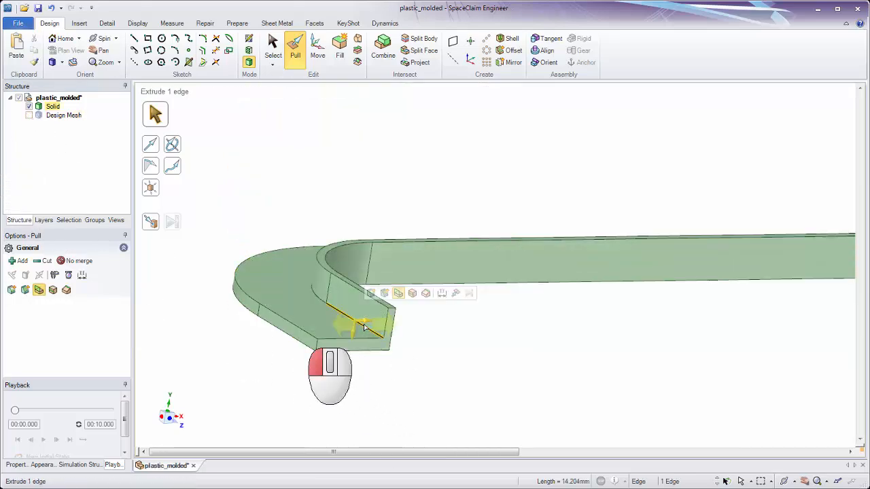
middle_click_drag(364, 328, 363, 270, "ctrl")
middle_click_drag(513, 346, 517, 323, "ctrl")
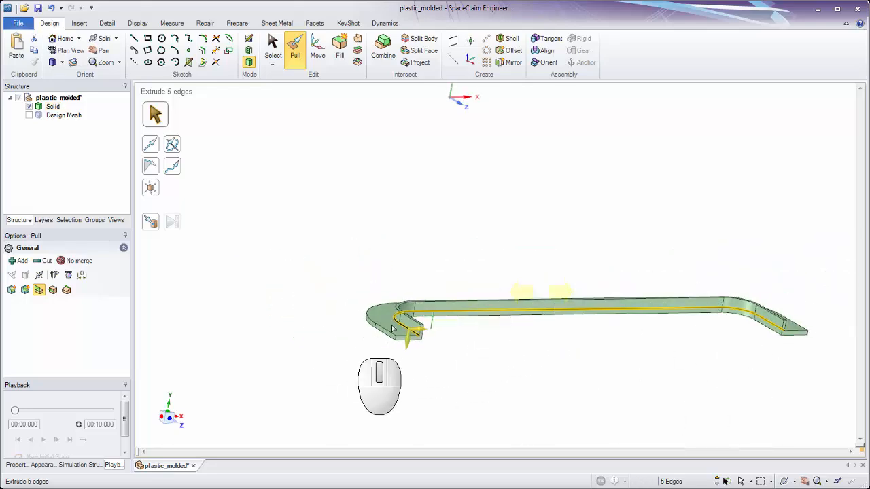
middle_click_drag(392, 329, 401, 354, "ctrl")
left_click(416, 320)
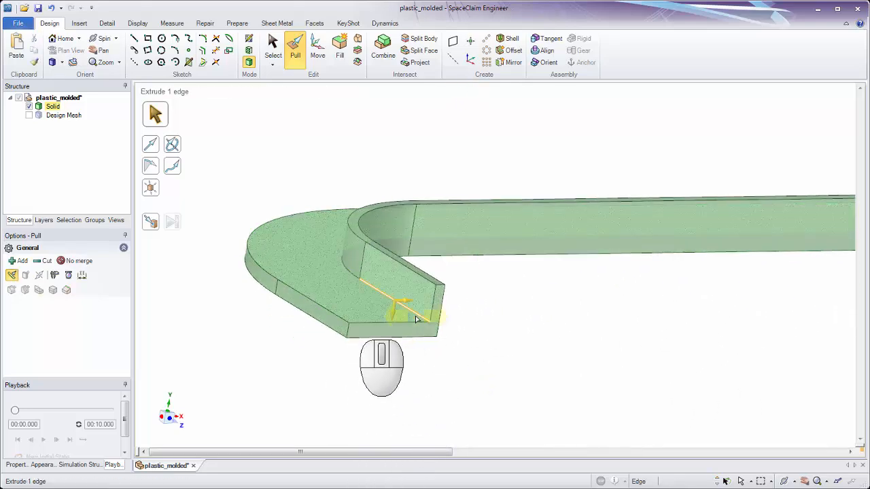
double_click(417, 318)
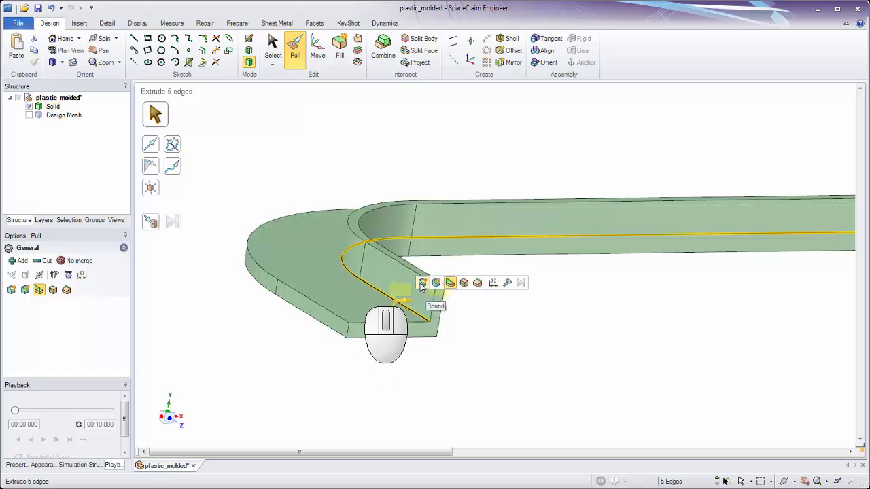
left_click(422, 285)
mouse_move(454, 329)
left_mouse_down()
mouse_move(462, 342)
mouse_move(437, 318)
mouse_move(448, 337)
left_mouse_up()
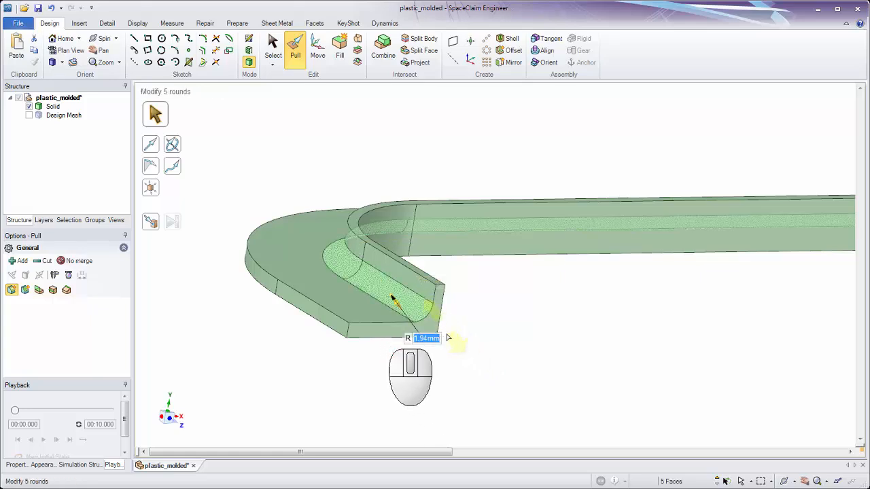
Step: Set the radius of the rounds between the lip and its inner wall to 1 mm
type("2")
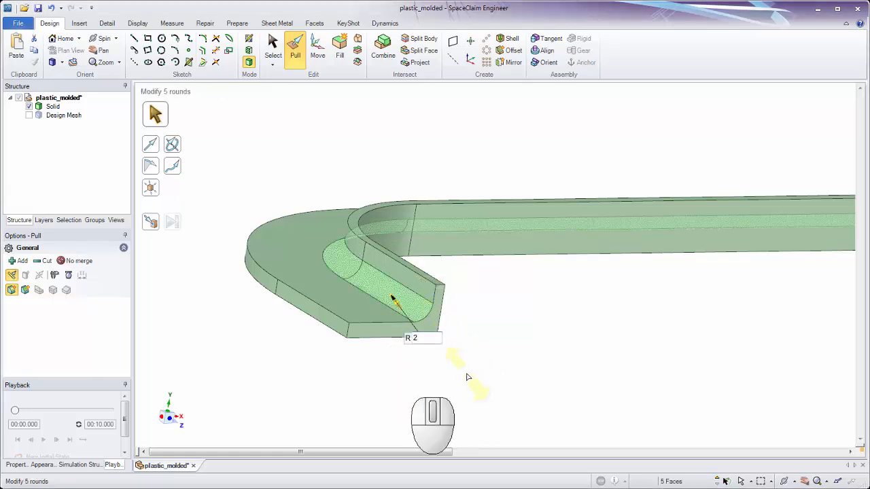
type("1")
key("Return")
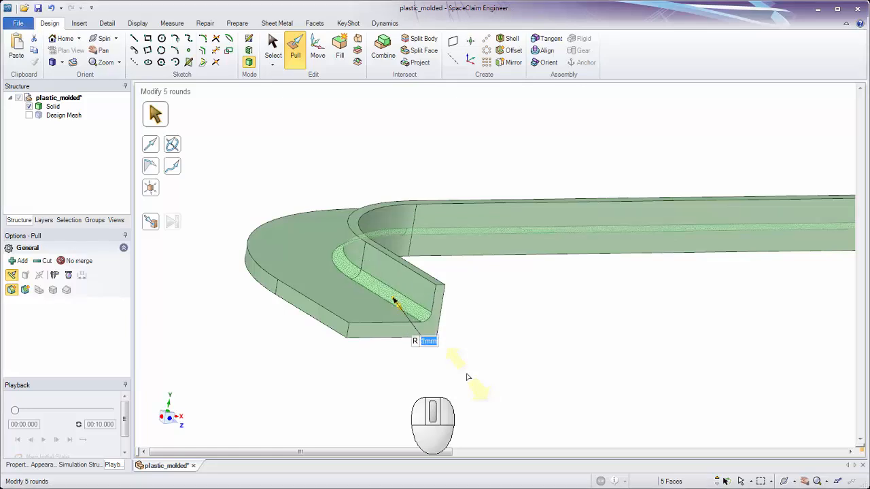
left_click(476, 378)
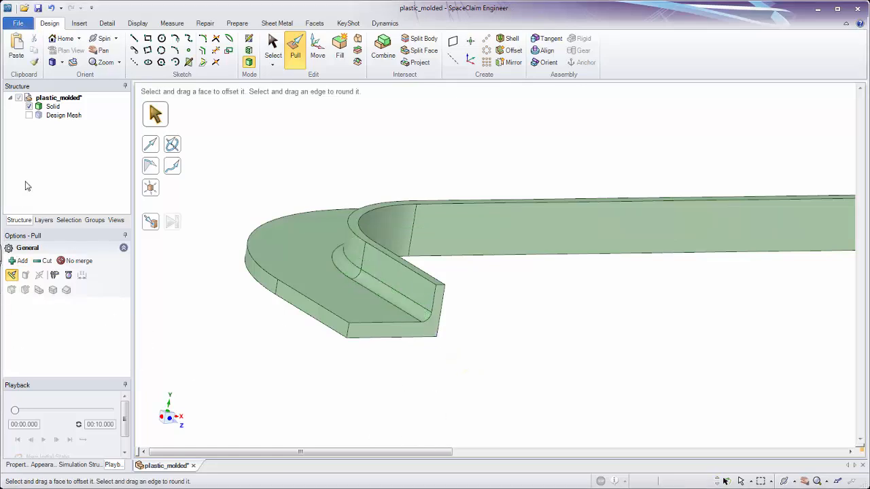
Step: Show the design mesh and merge the rebuilt solid lip into it with the facet Merge tool
left_click(30, 115)
middle_click_drag(538, 386, 510, 379)
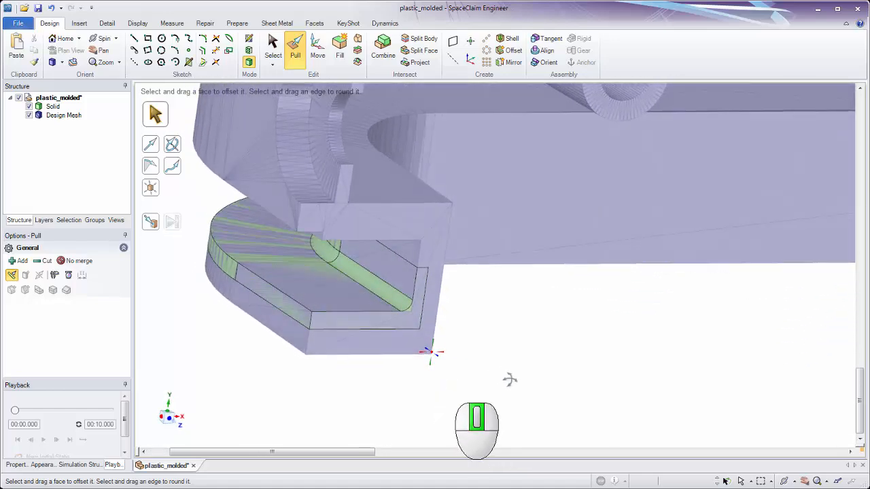
left_click(314, 23)
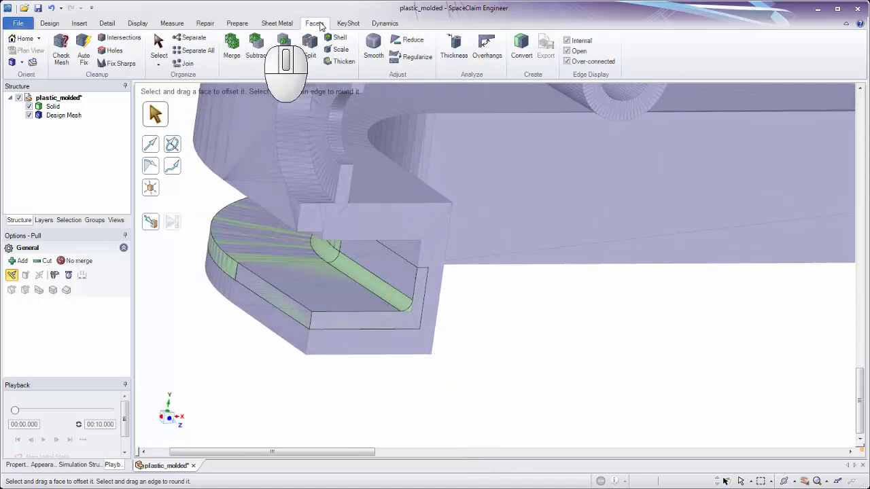
left_click(231, 48)
left_click(325, 167)
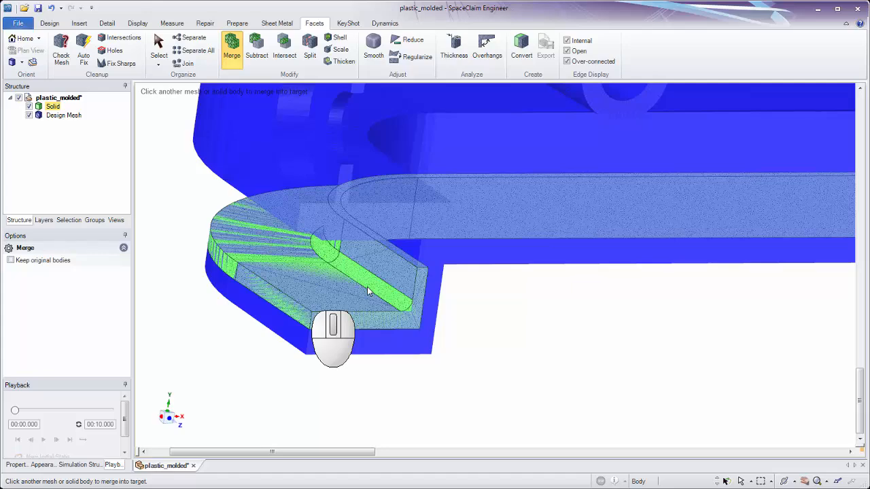
left_click(368, 291)
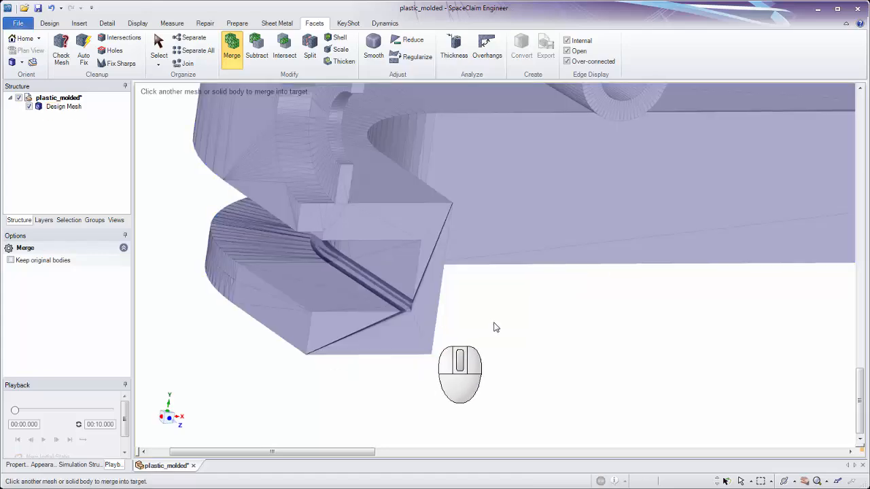
Step: Examine the merged lip from several sides, and look closely at the curved cutout that interrupts the part's stepped rim
mouse_move(495, 327)
middle_mouse_down()
mouse_move(475, 307)
mouse_move(453, 378)
mouse_move(530, 376)
mouse_move(510, 404)
mouse_move(521, 379)
mouse_move(666, 407)
mouse_move(563, 186)
mouse_move(730, 311)
middle_mouse_up()
middle_click_drag(521, 291, 358, 284)
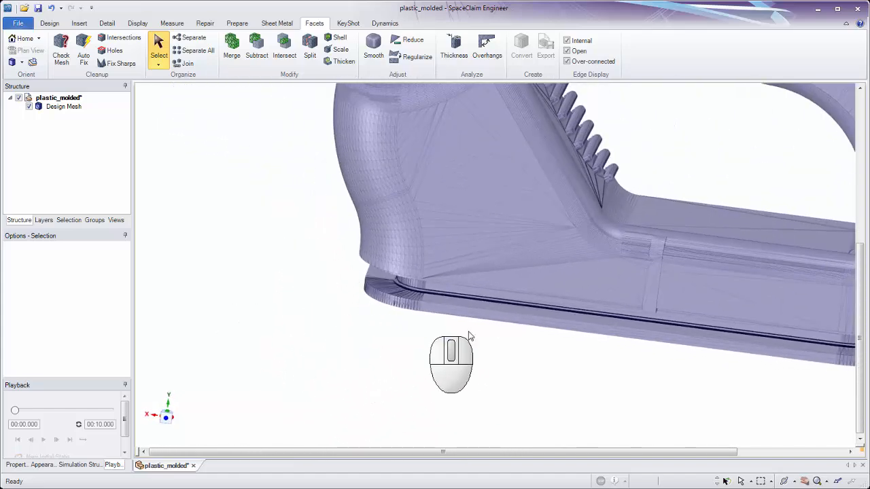
middle_click_drag(468, 336, 284, 298, "shift")
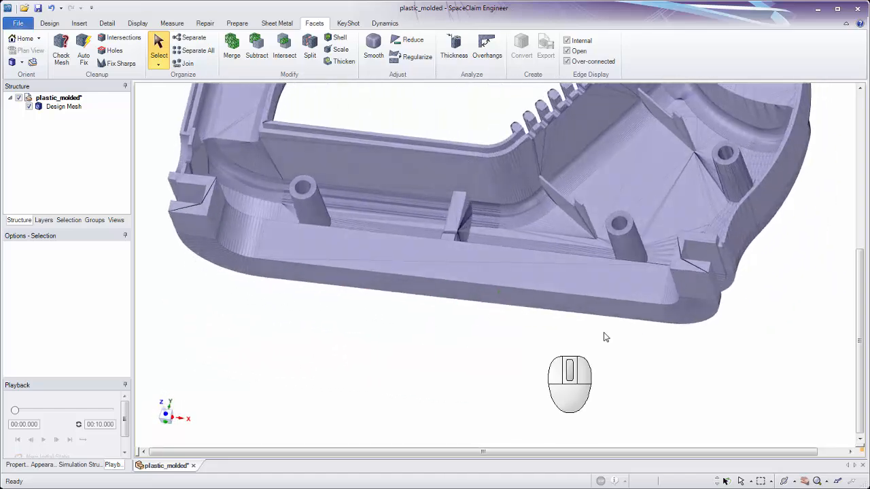
middle_click_drag(603, 332, 605, 301, "ctrl")
middle_click_drag(587, 217, 533, 291, "shift")
middle_click_drag(607, 140, 563, 303, "ctrl")
middle_click_drag(600, 239, 531, 487, "shift")
middle_click_drag(524, 235, 503, 217)
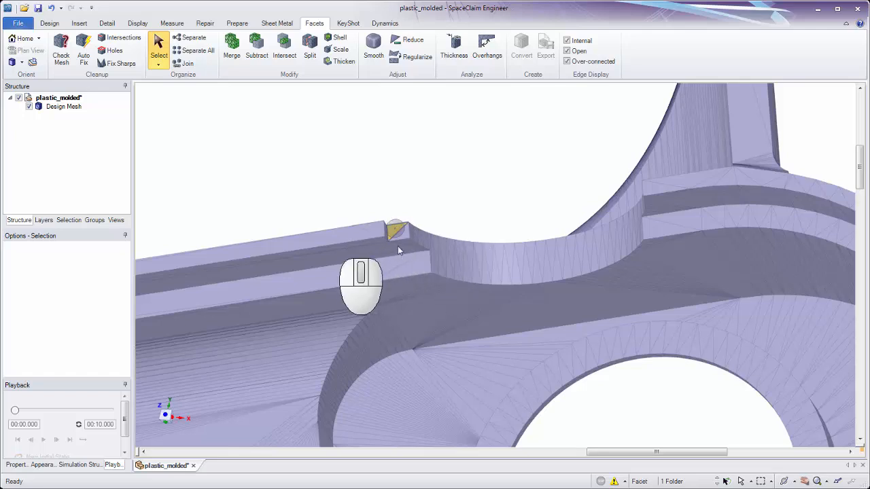
middle_click_drag(503, 257, 481, 253)
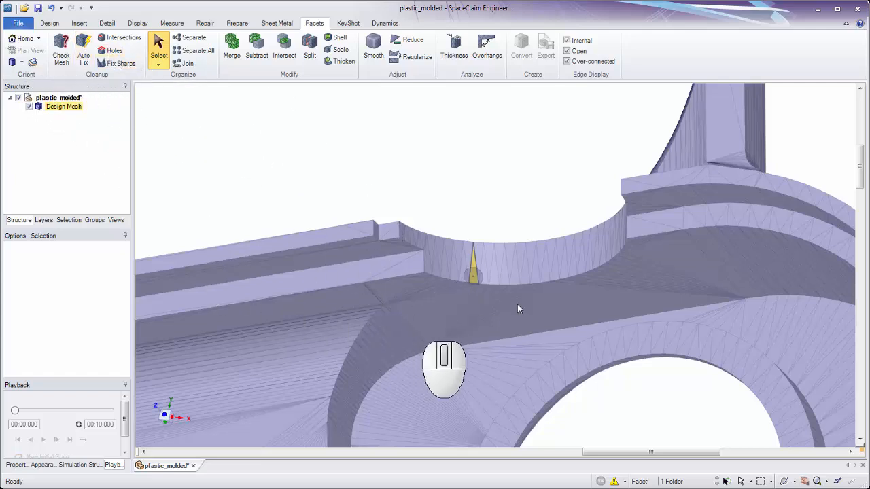
left_click(448, 272)
mouse_move(448, 273)
middle_mouse_down()
mouse_move(465, 269)
mouse_move(435, 262)
mouse_move(462, 253)
mouse_move(282, 248)
middle_mouse_up()
middle_click_drag(417, 252, 508, 271)
middle_click_drag(508, 271, 541, 266, "ctrl")
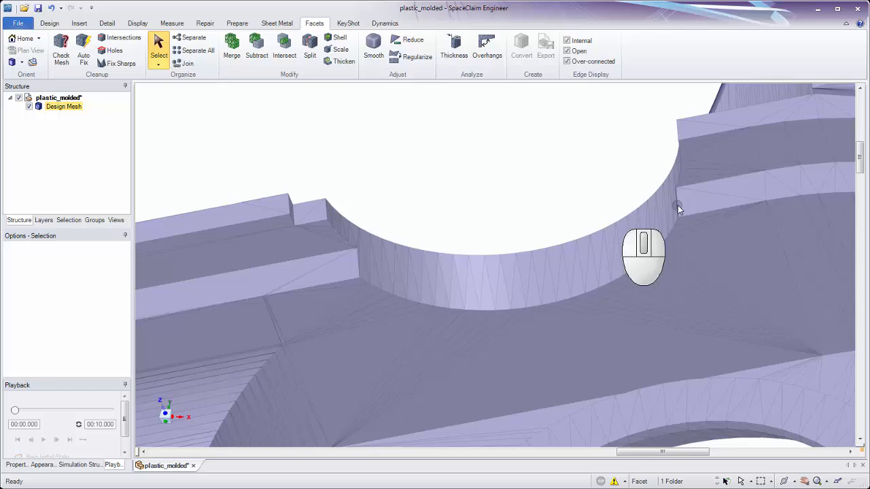
Step: Copy the four short end edges of the stepped rim on both sides of the curved cutout and paste them as curves
left_click(479, 394)
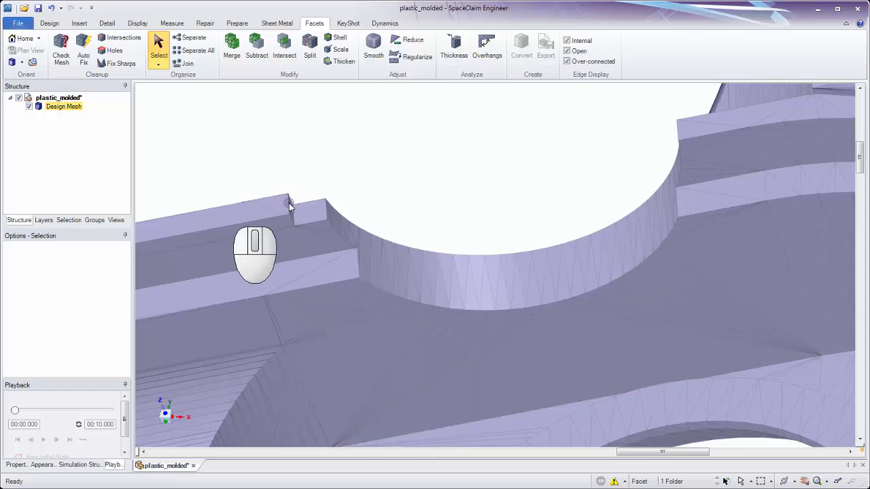
left_click(323, 219, "ctrl")
left_click(677, 202, "ctrl")
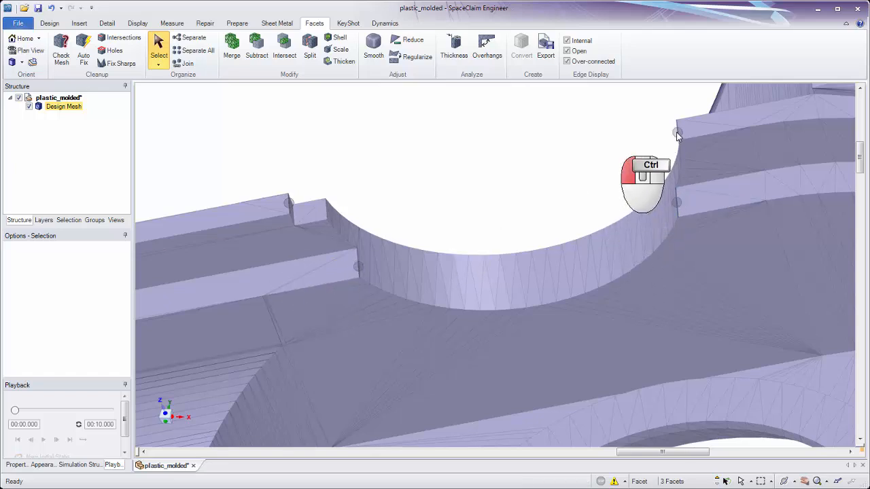
right_click(596, 131)
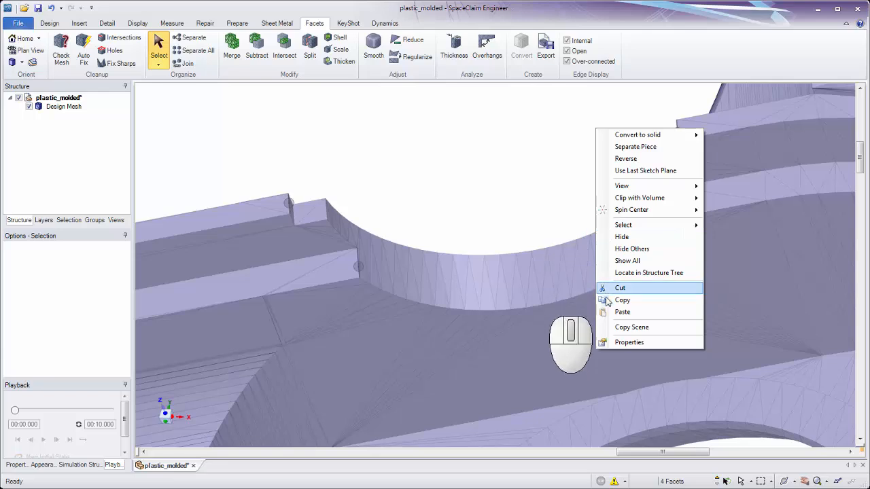
left_click(590, 286)
right_click(453, 175)
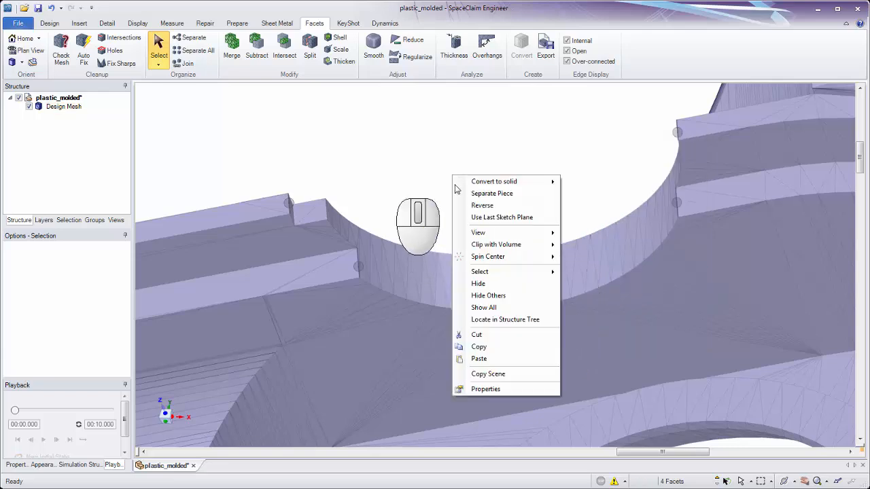
left_click(478, 359)
Step: Hide the design mesh and blend a surface strip between the two outer pasted curves
left_click(34, 108)
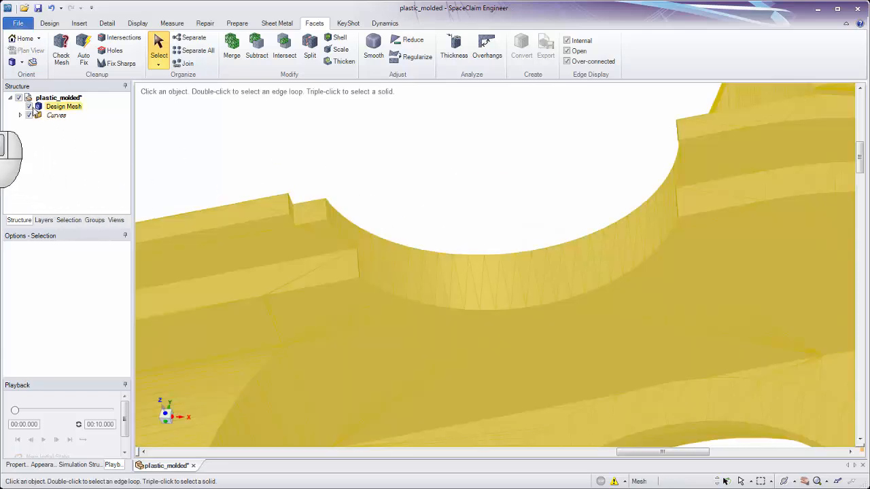
left_click(28, 107)
middle_click_drag(433, 187, 472, 146)
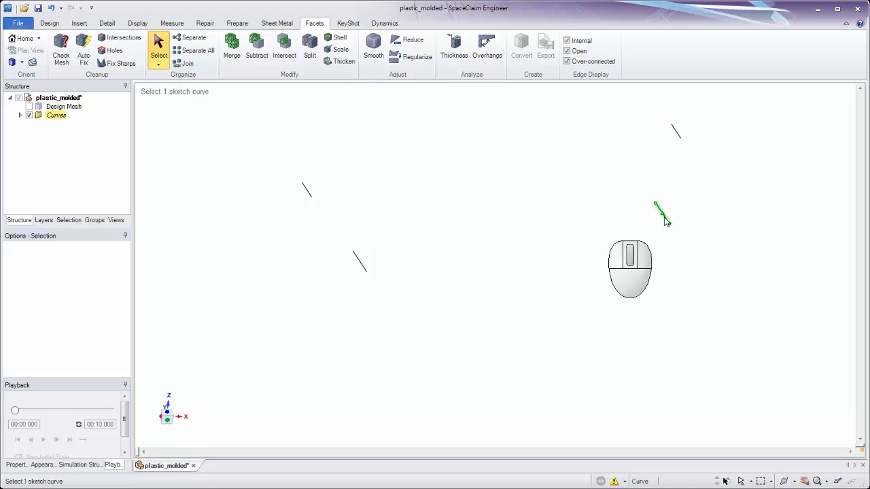
left_click(54, 23)
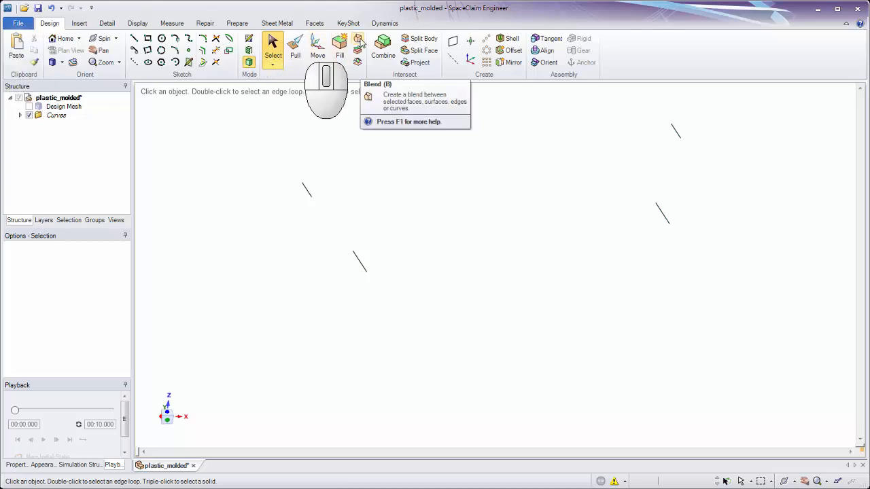
left_click(358, 39)
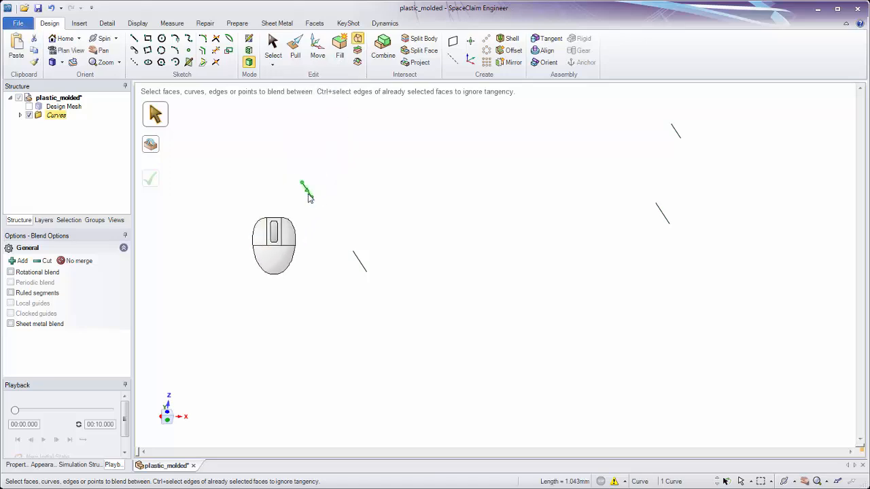
left_click(677, 135, "ctrl")
middle_click_drag(517, 264, 494, 258)
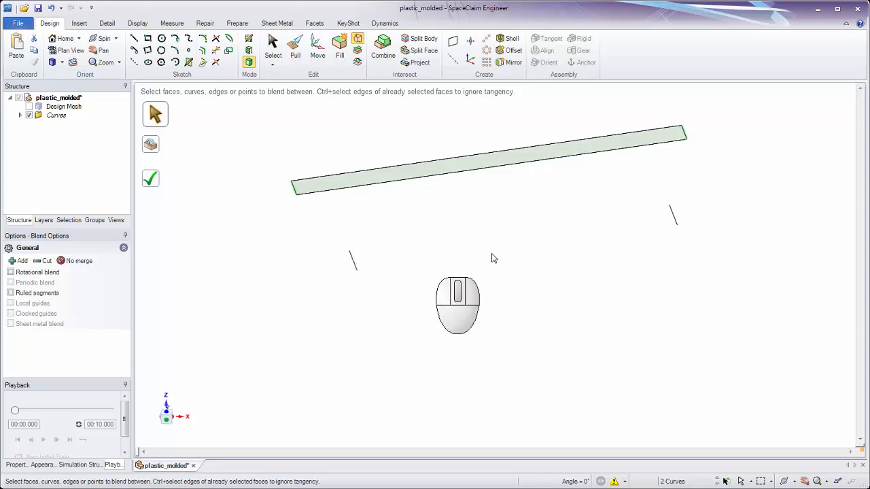
left_click(152, 182)
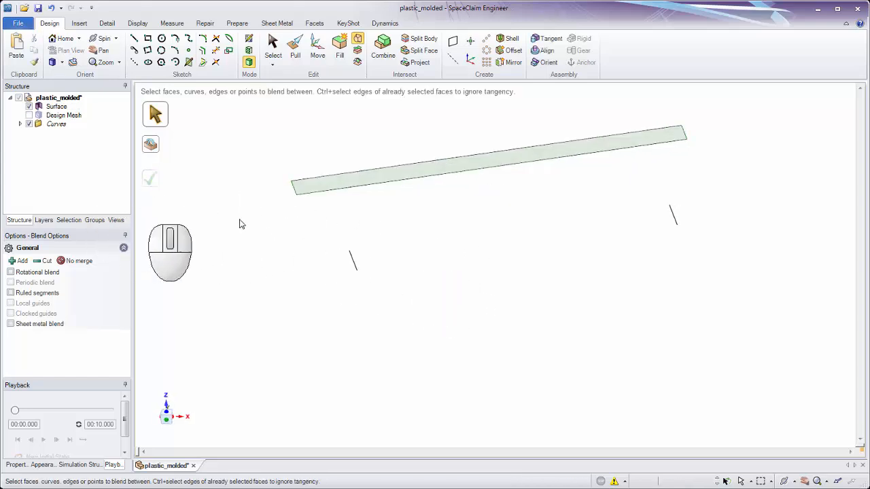
Step: Blend a second surface strip between the two inner curves, and show the design mesh again
left_click(354, 263)
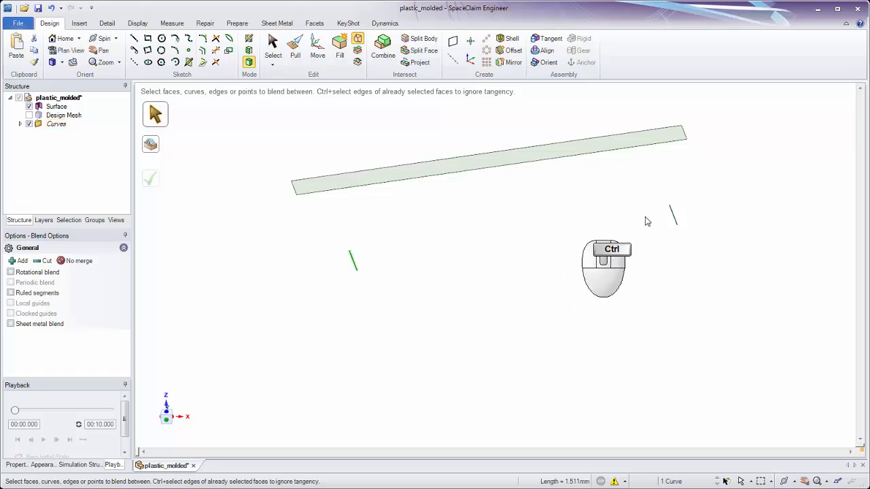
left_click(673, 218, "ctrl")
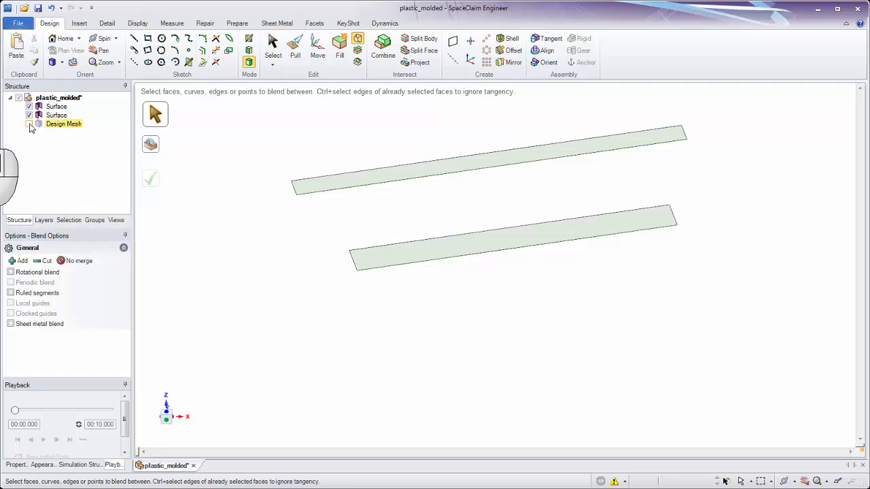
left_click(29, 125)
middle_click_drag(392, 128, 279, 167)
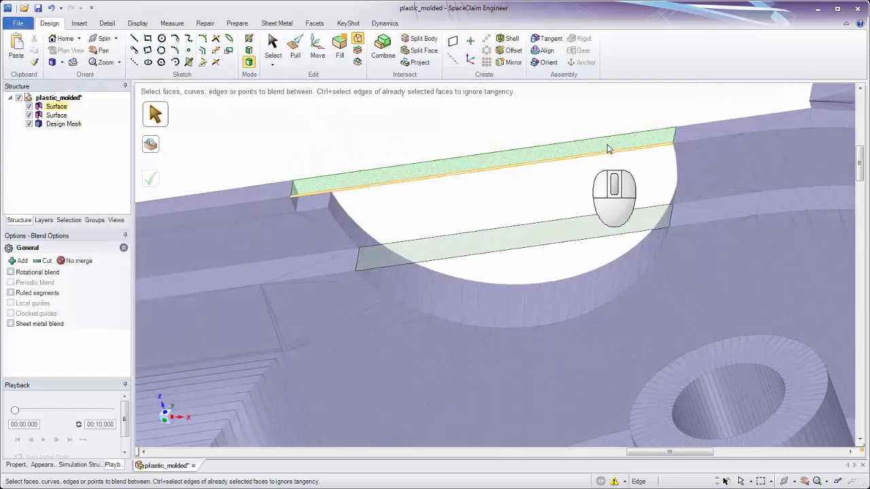
Step: Pull the outer strip surface about 7.6 mm toward the part's inside, making a solid that spans the cutout
left_click(294, 55)
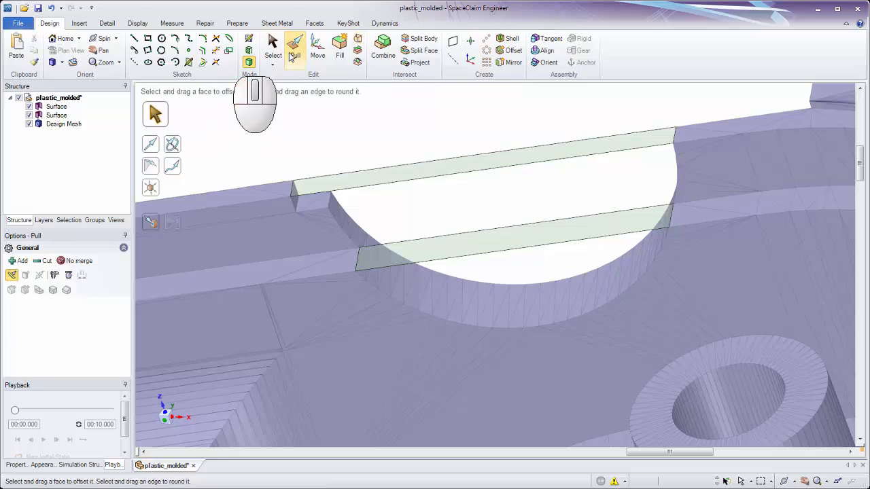
left_click(364, 179)
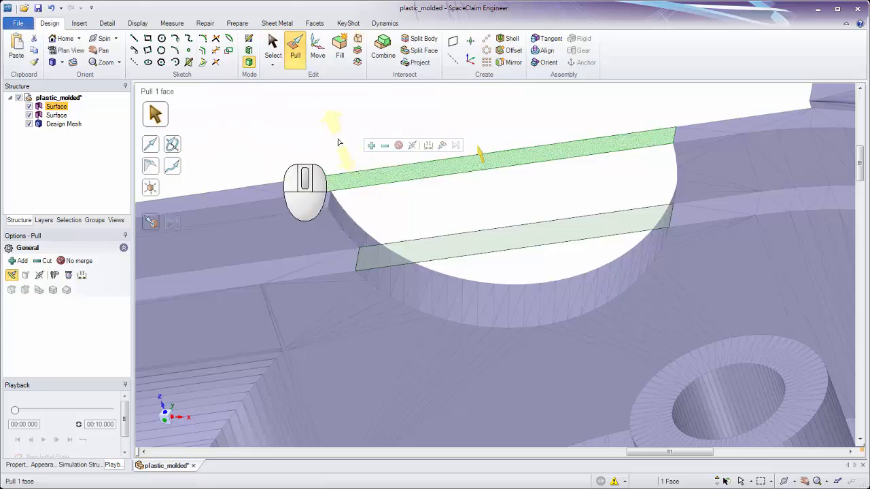
left_click_drag(340, 150, 367, 282)
Step: Pull the inner strip surface toward the part's inside into a second solid that fills the rest of the cutout
left_click(401, 257)
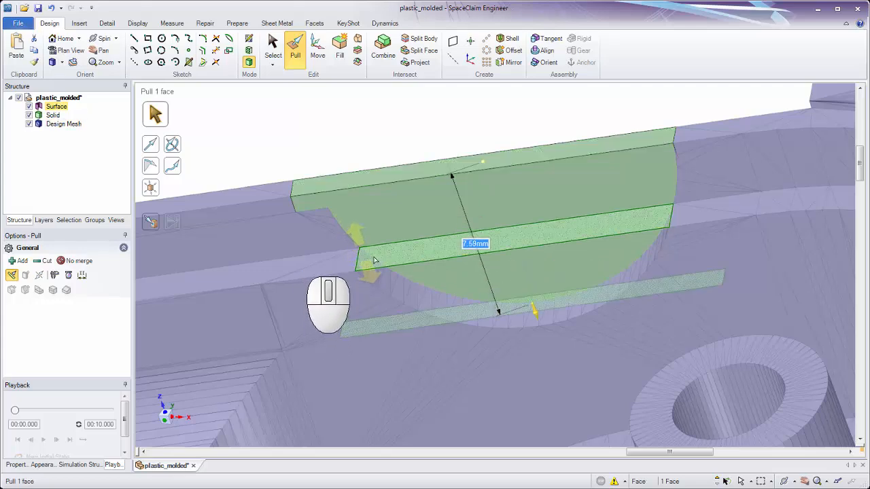
left_click(402, 257)
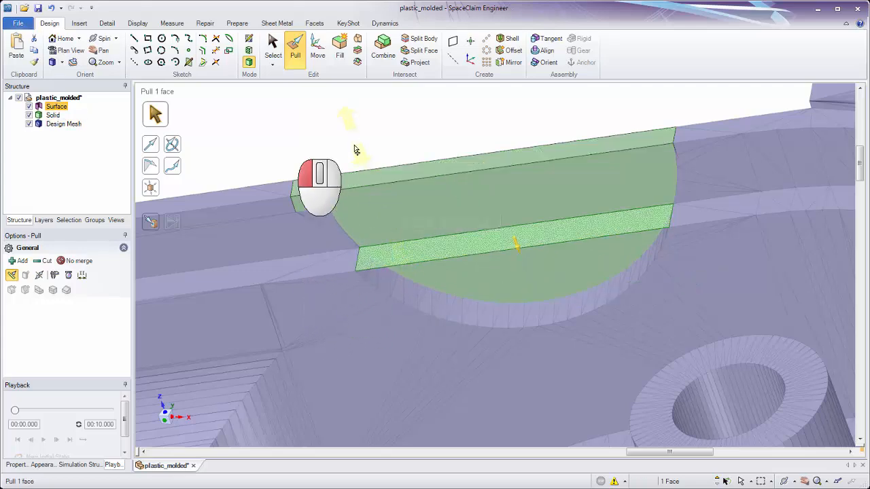
left_click_drag(355, 150, 370, 255)
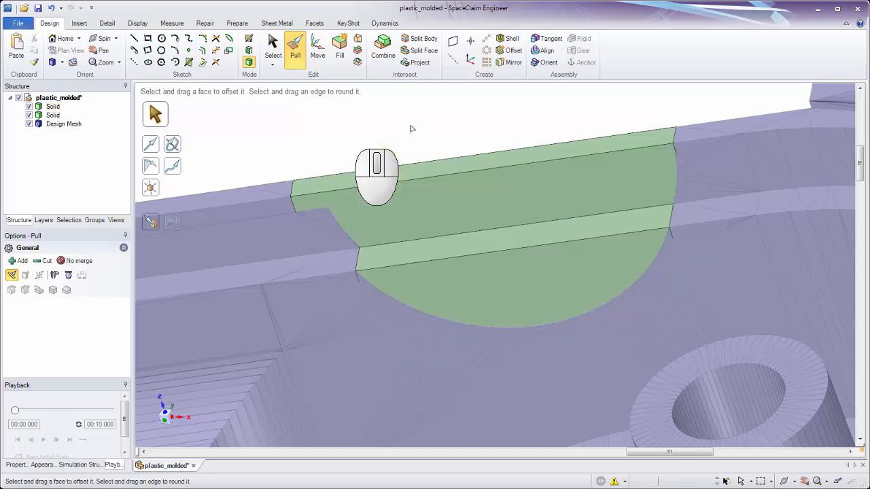
Step: Examine how the inner filler solid fits against the curved edge and end corners of the mesh cutout
middle_click_drag(410, 129, 673, 329)
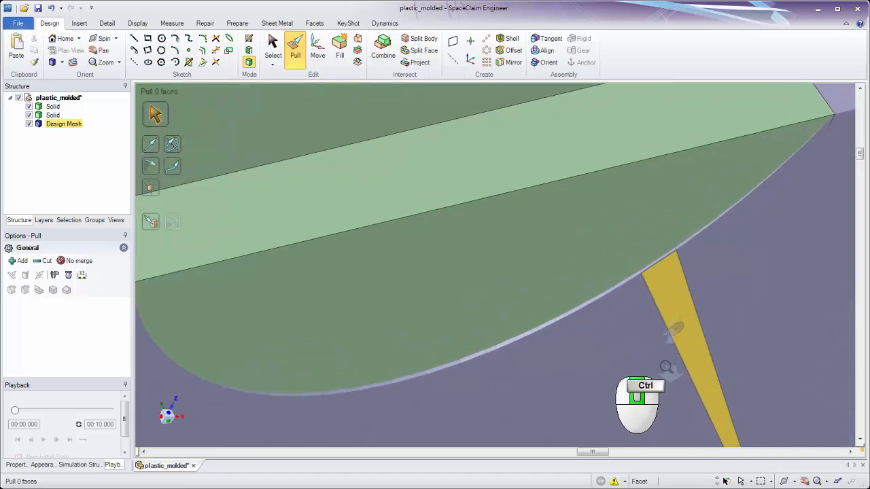
middle_click_drag(668, 368, 606, 310, "ctrl")
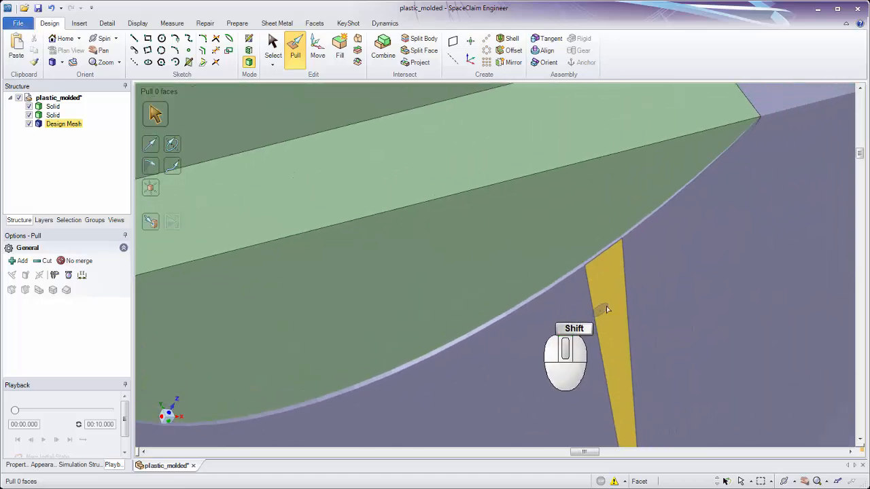
middle_click_drag(777, 126, 752, 181, "ctrl")
left_click(757, 117)
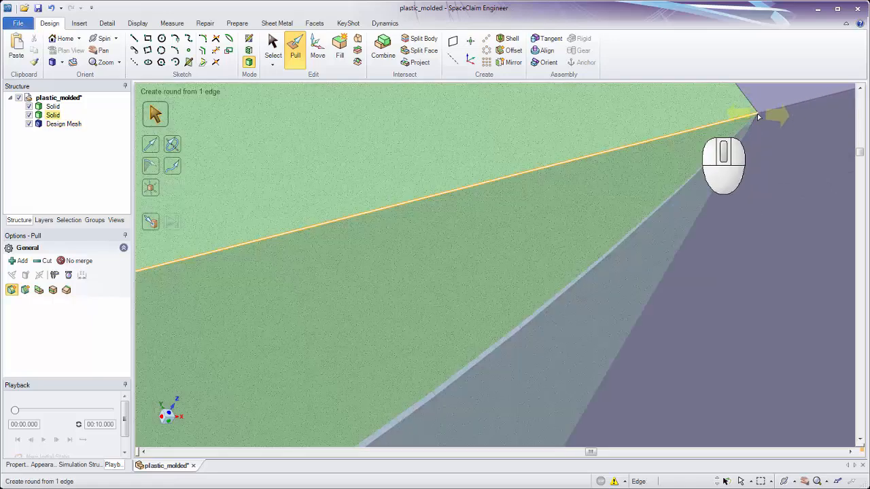
mouse_move(757, 117)
middle_mouse_down("ctrl")
mouse_move(758, 154)
mouse_move(758, 129)
middle_mouse_up("ctrl")
middle_click_drag(724, 217, 826, 123, "shift")
left_click(402, 351)
middle_click_drag(403, 349, 404, 268, "ctrl")
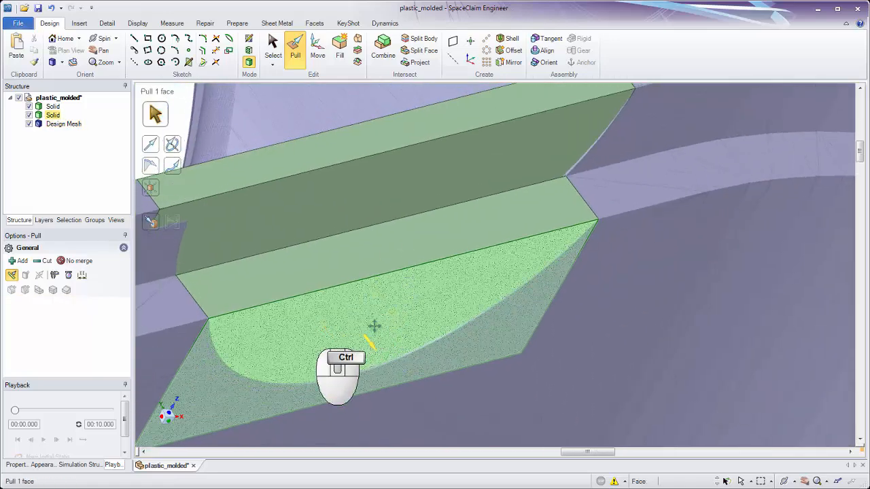
middle_click_drag(374, 326, 671, 286)
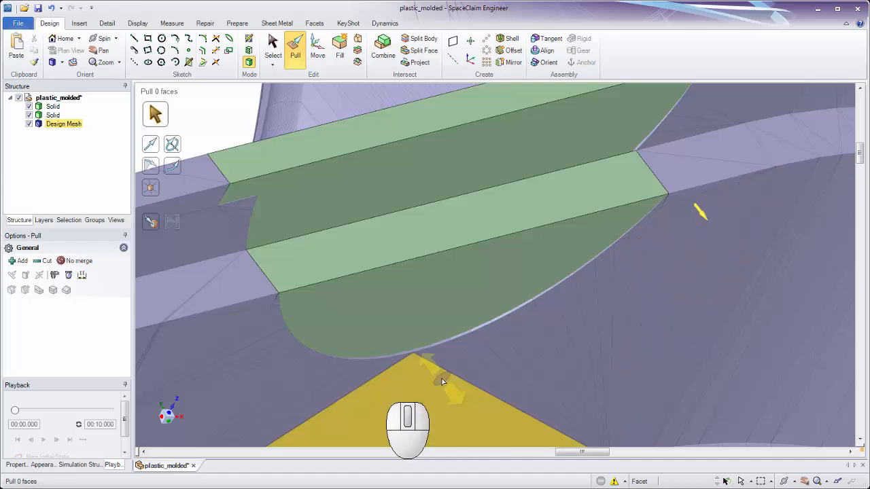
Step: Draft the inner filler solid's inward-facing side by 1° about its top face
left_click(421, 286)
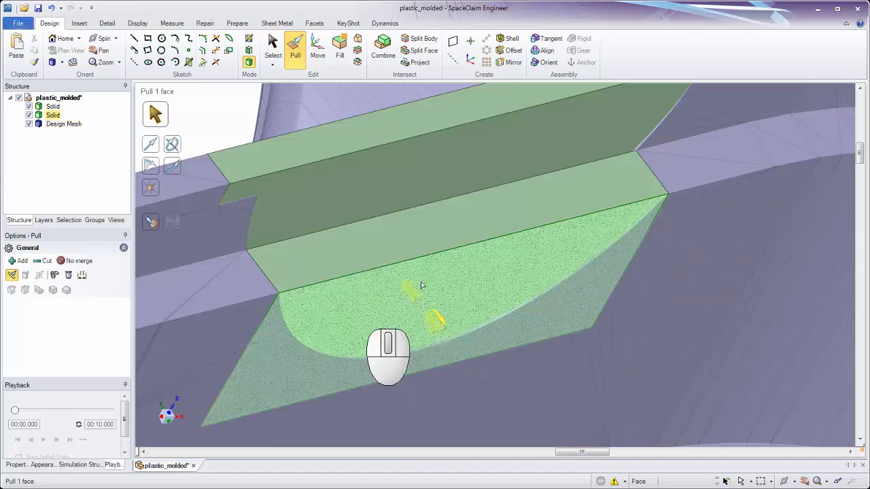
left_click(421, 294)
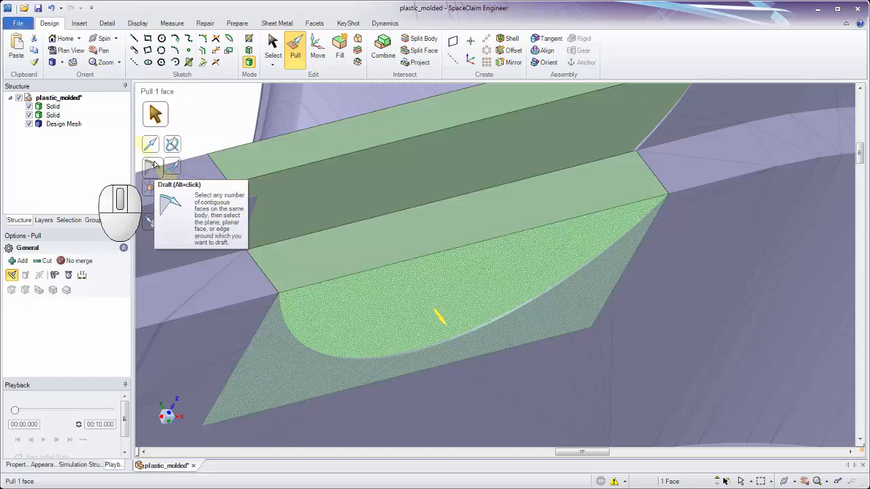
left_click(154, 165)
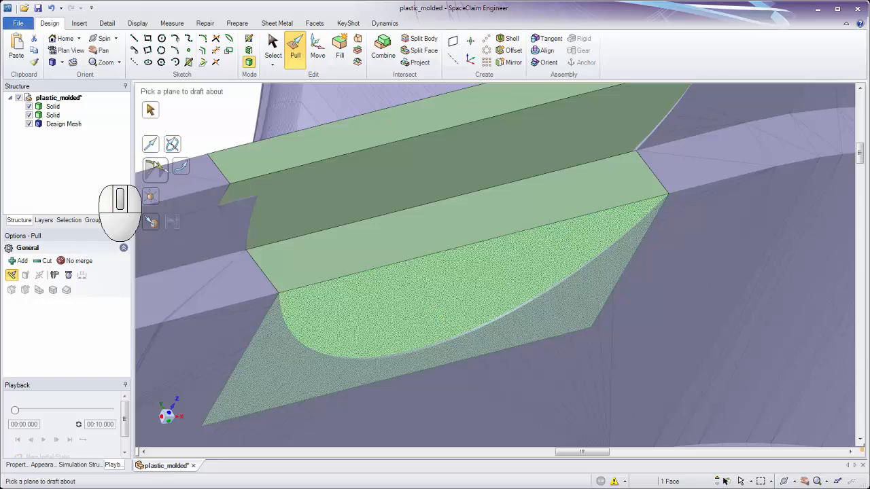
left_click(475, 219)
middle_click_drag(469, 255, 511, 274)
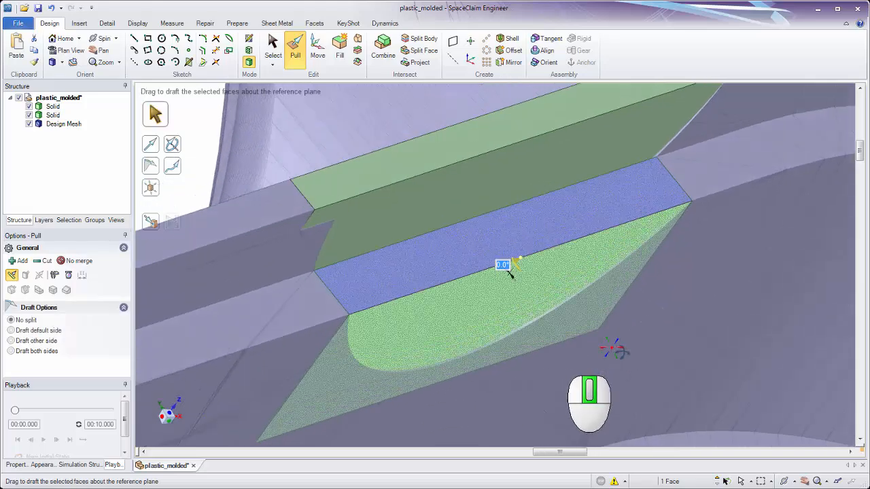
mouse_move(644, 366)
left_mouse_down()
mouse_move(649, 360)
mouse_move(648, 369)
left_mouse_up()
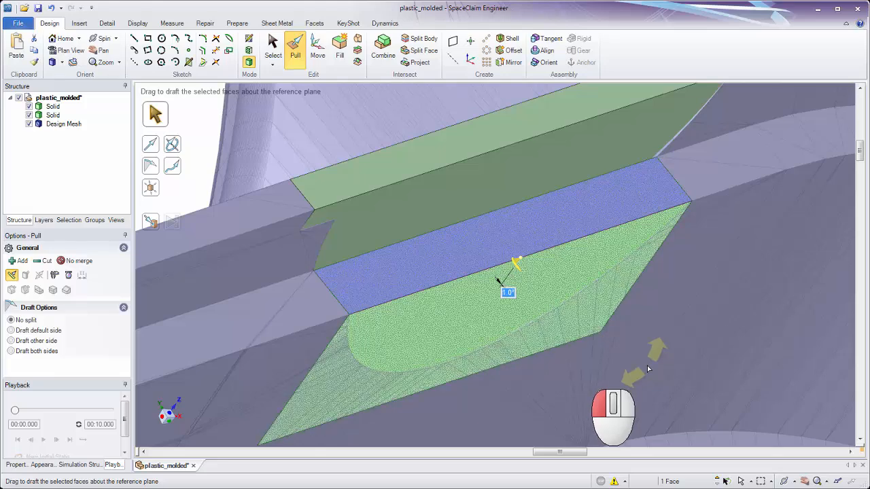
scroll(537, 371, "up", 3)
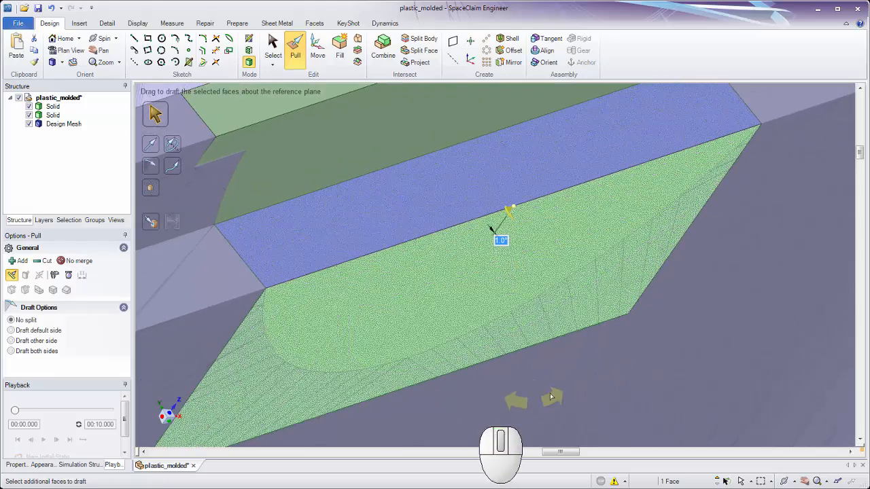
left_click(559, 386)
middle_click_drag(559, 385, 579, 346)
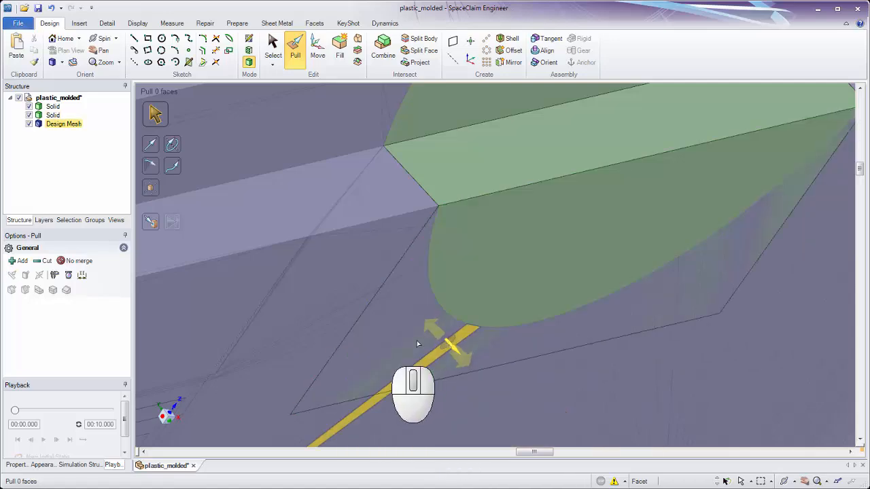
left_click(467, 367)
left_click(511, 423)
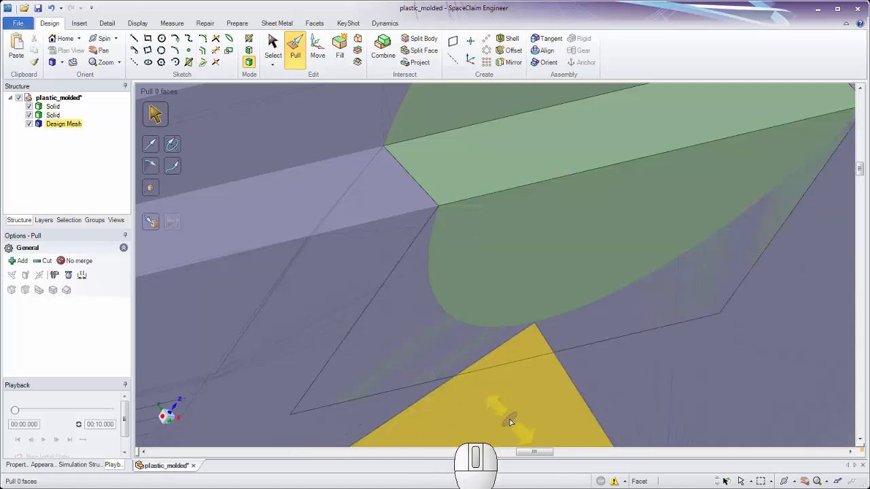
Step: Draft the outer filler solid's side facing the inner strip by 1° about its own top face
middle_click_drag(511, 416, 514, 368, "ctrl")
middle_click_drag(503, 326, 434, 386, "shift")
mouse_move(433, 263)
middle_mouse_down()
mouse_move(431, 250)
mouse_move(435, 262)
middle_mouse_up()
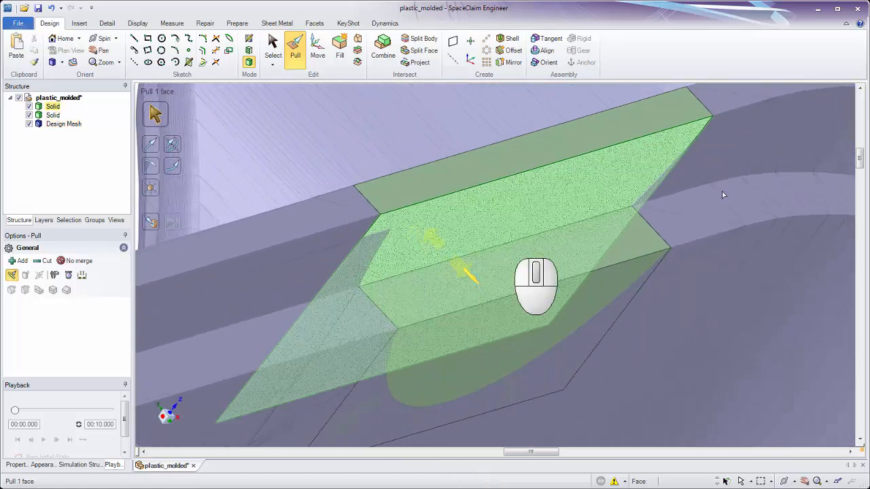
middle_click_drag(721, 192, 687, 276, "ctrl")
middle_click_drag(654, 266, 685, 337, "shift")
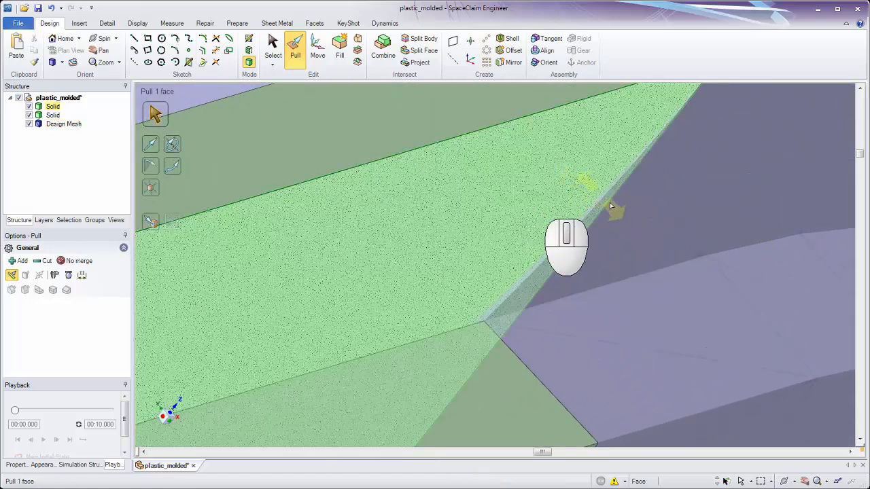
middle_click_drag(633, 265, 629, 199, "ctrl")
left_click(579, 217)
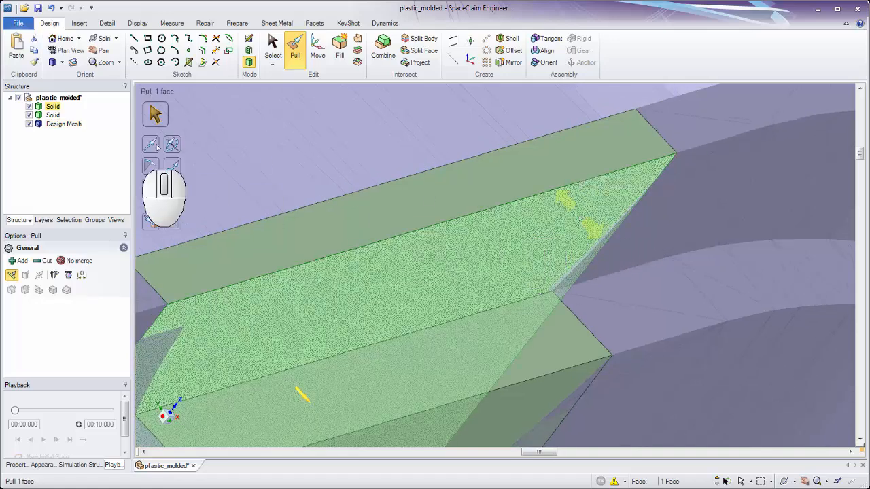
left_click(150, 166)
left_click(459, 170)
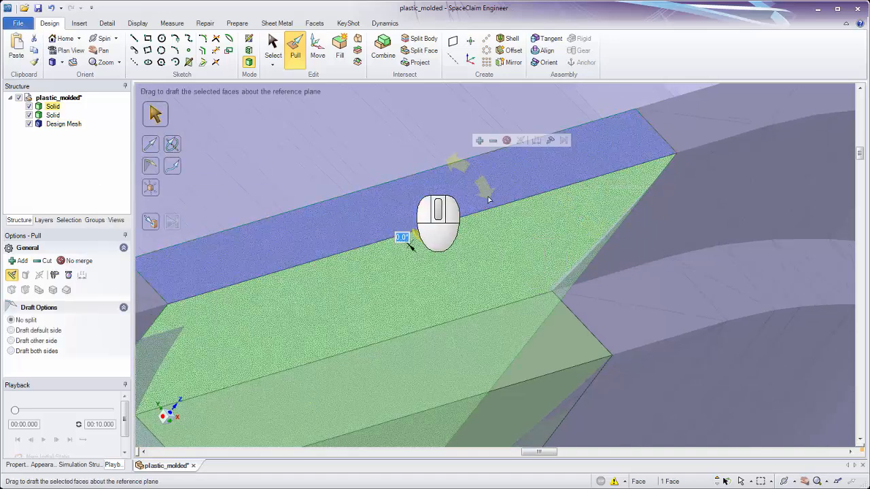
type("1")
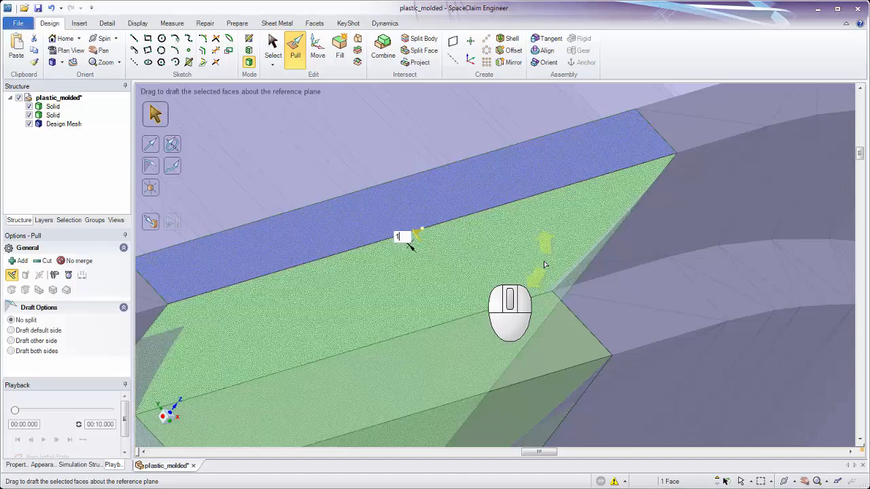
key("Return")
left_click(696, 301)
Step: Draft the filler solid's opposite, outer side face by 1° about the adjoining narrow top face
scroll(615, 277, "up", 3)
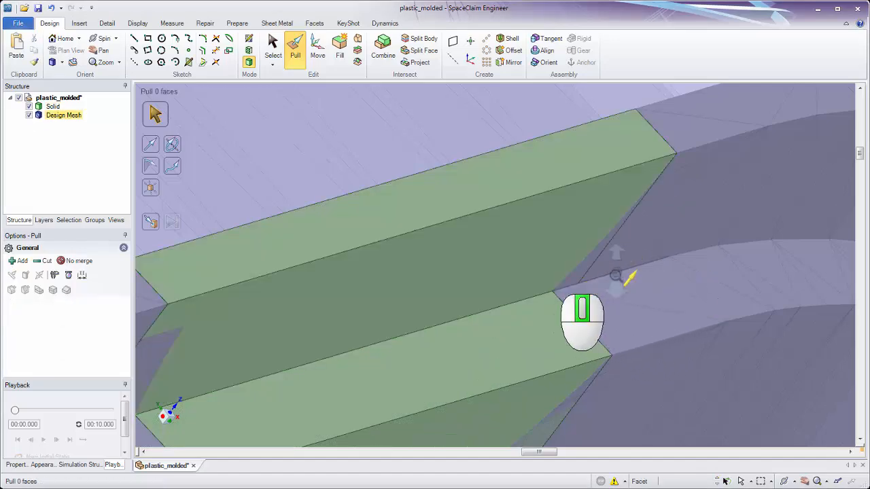
middle_click_drag(575, 258, 624, 231, "ctrl")
left_click(568, 195)
middle_click_drag(497, 325, 526, 271, "shift")
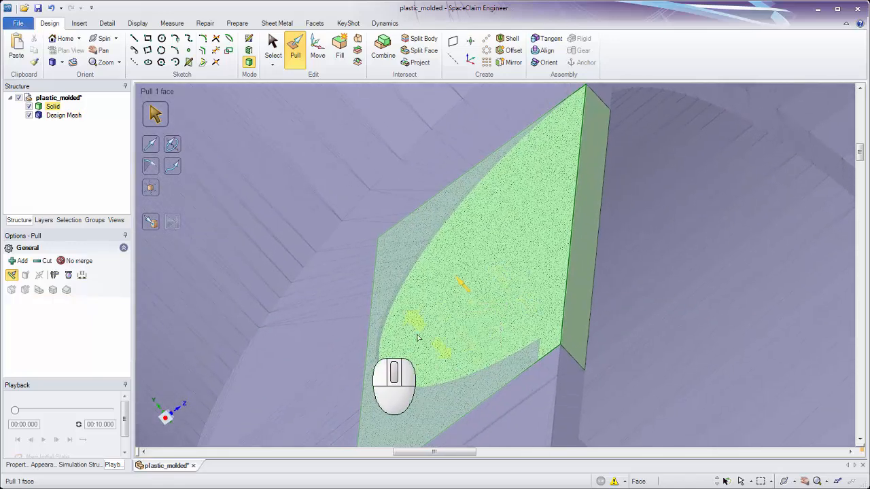
left_click(451, 318)
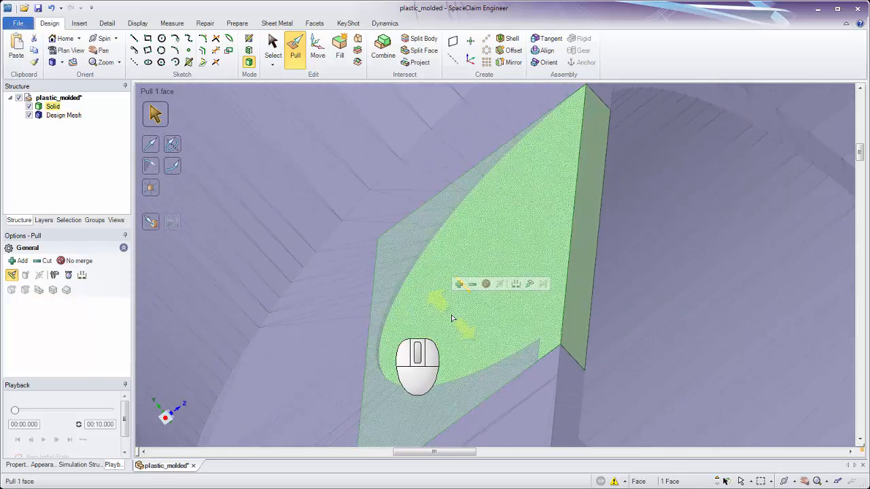
left_click(150, 165)
left_click(590, 250)
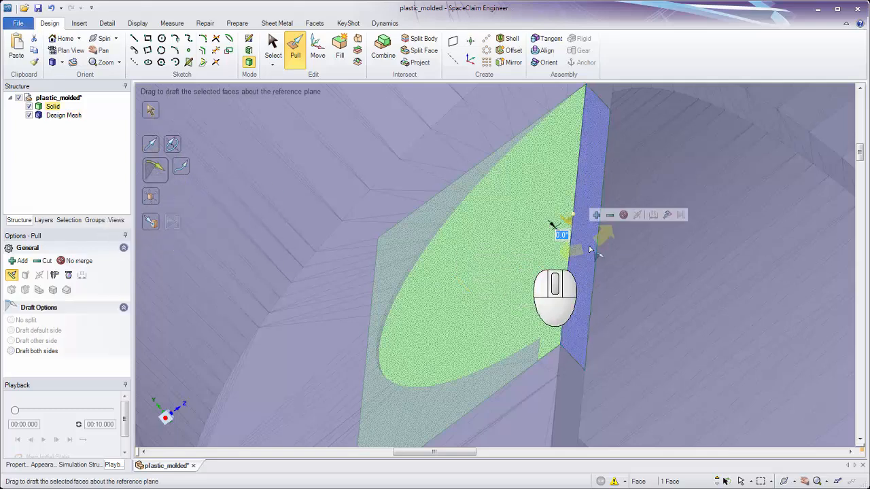
type("1")
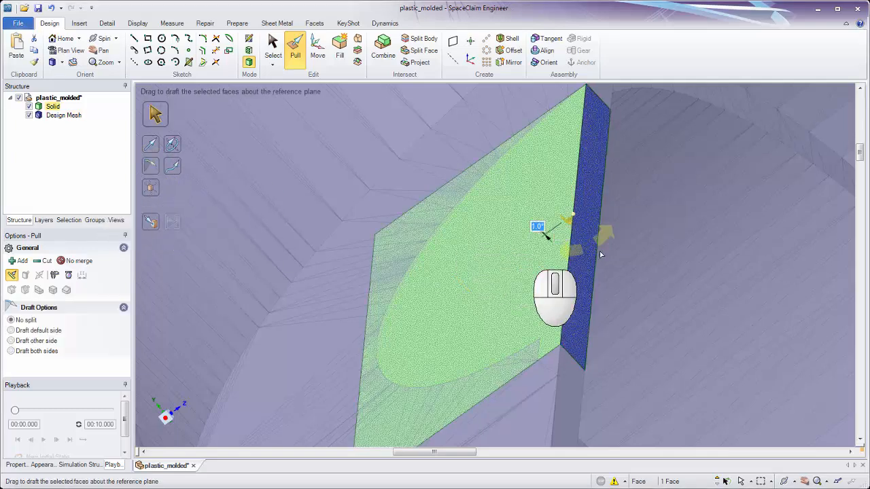
left_click(479, 402)
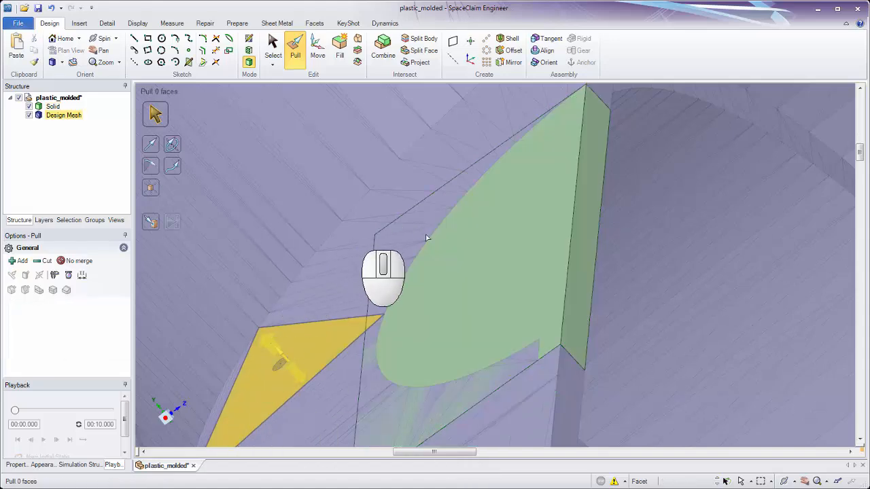
Step: Merge the drafted filler solid into the design mesh, closing the rim's curved cutout
left_click(366, 280)
middle_click_drag(366, 280, 373, 245)
middle_click_drag(373, 244, 424, 185, "ctrl")
middle_click_drag(492, 224, 469, 264)
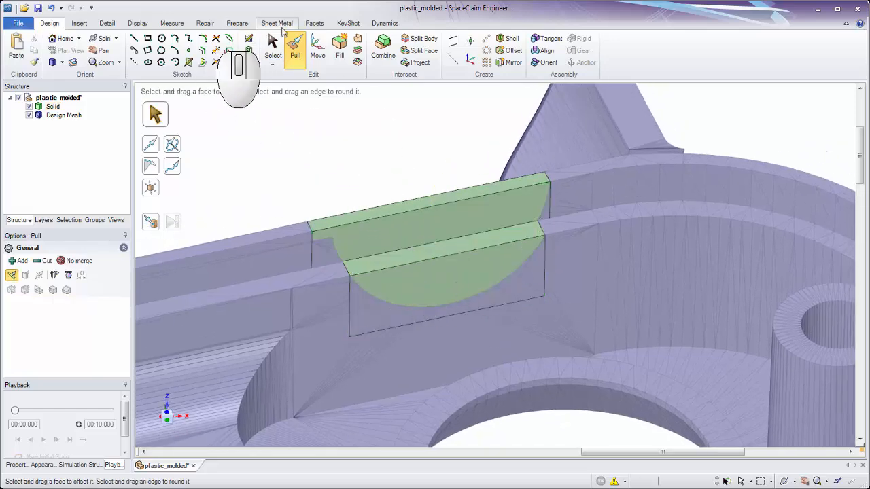
left_click(315, 24)
left_click(232, 48)
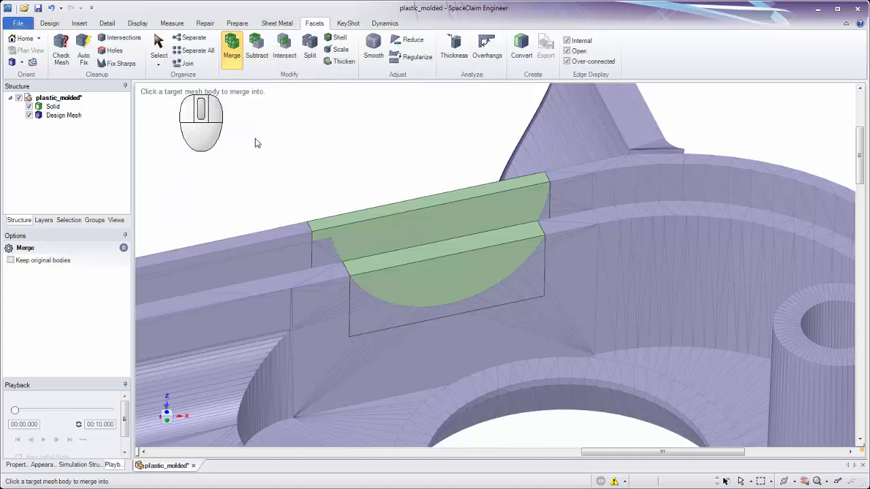
left_click(299, 276)
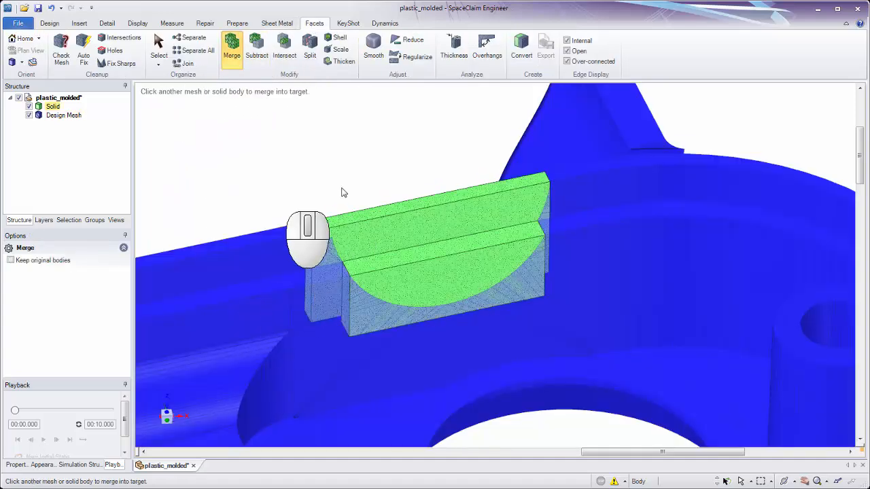
middle_click_drag(342, 193, 342, 224)
Step: Select the closed loop of mesh edges around the upper rim of the large wavy handle opening
middle_click_drag(509, 355, 516, 274, "ctrl")
middle_click_drag(540, 379, 531, 262, "shift")
middle_click_drag(532, 328, 604, 213, "shift")
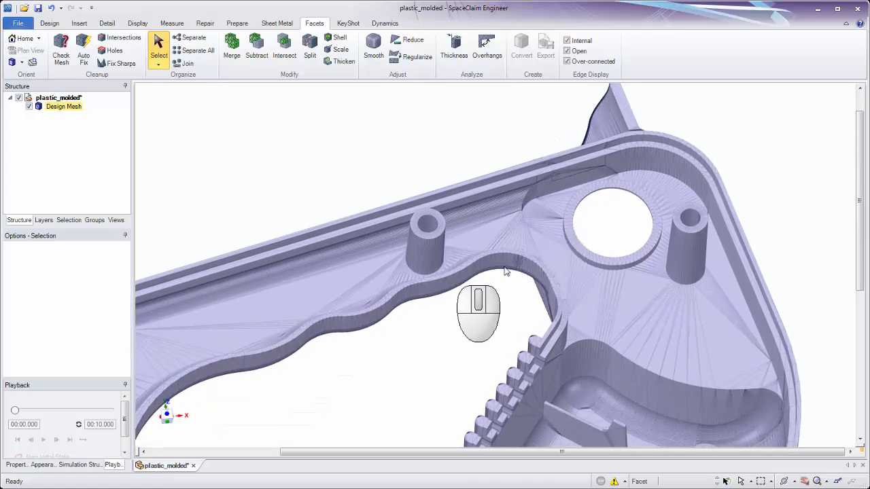
middle_click_drag(505, 271, 497, 381, "ctrl")
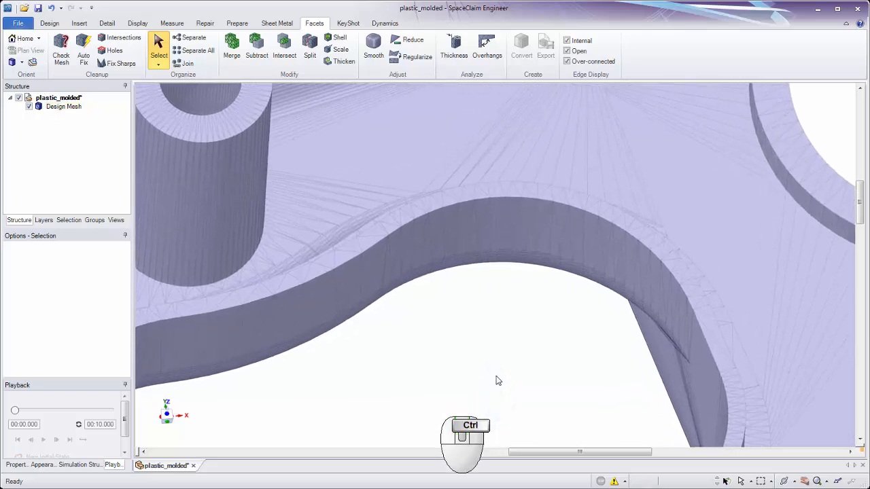
left_click(511, 197)
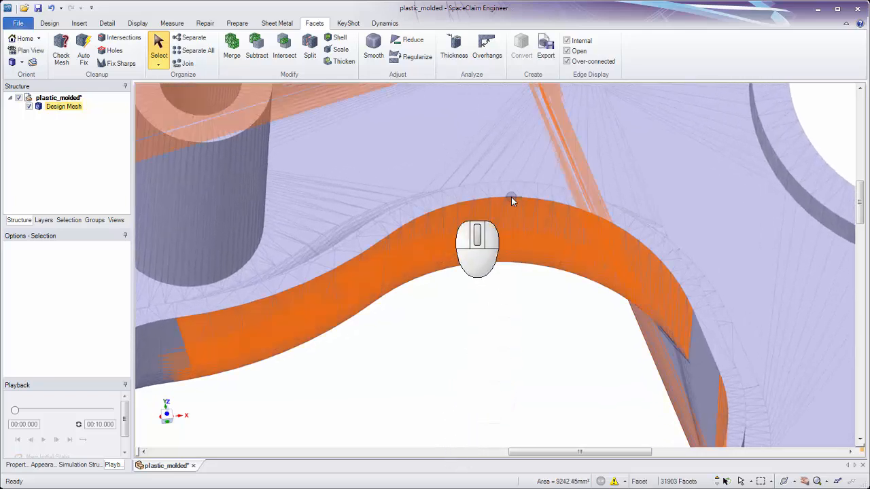
left_click(511, 197, "shift")
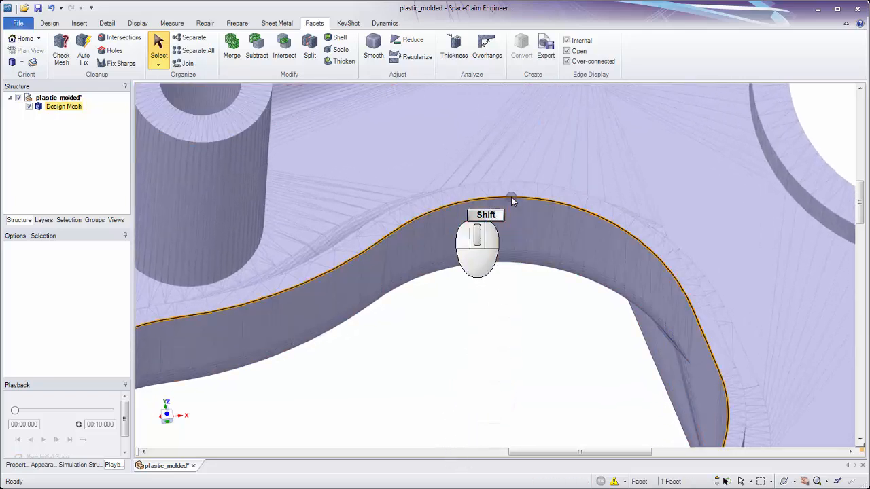
middle_click_drag(511, 197, 537, 271, "ctrl")
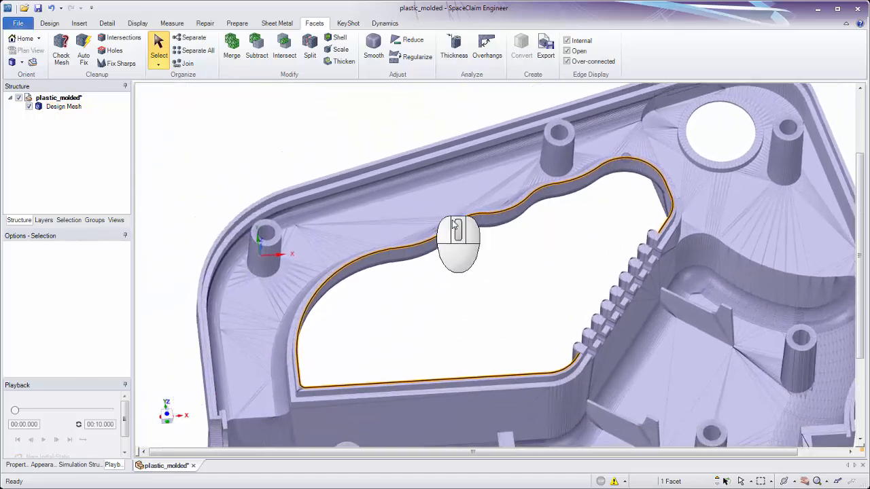
middle_click_drag(476, 289, 497, 285)
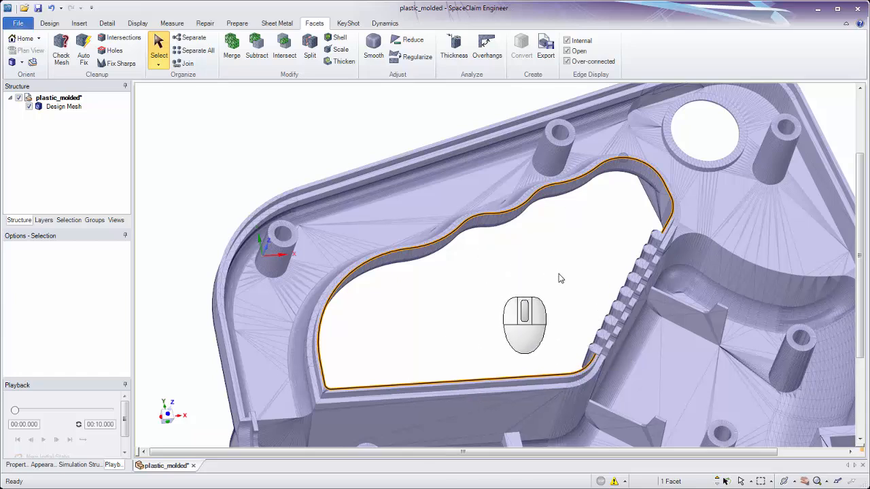
middle_click_drag(559, 290, 489, 229)
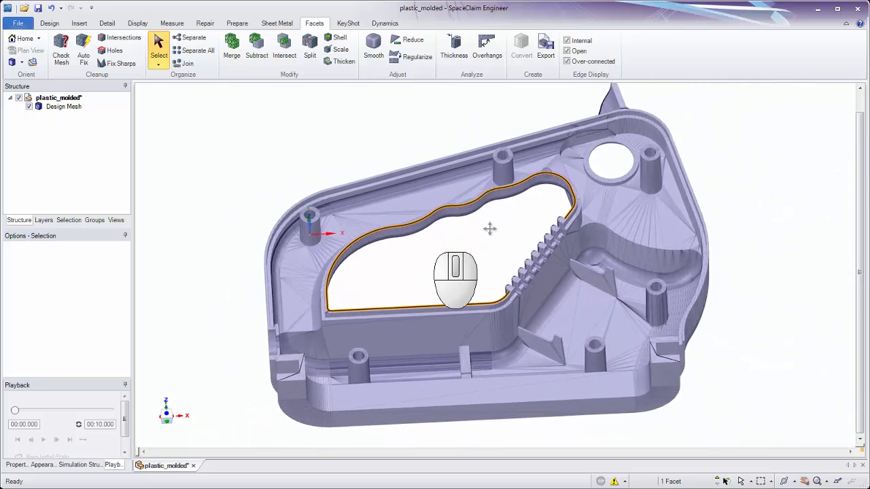